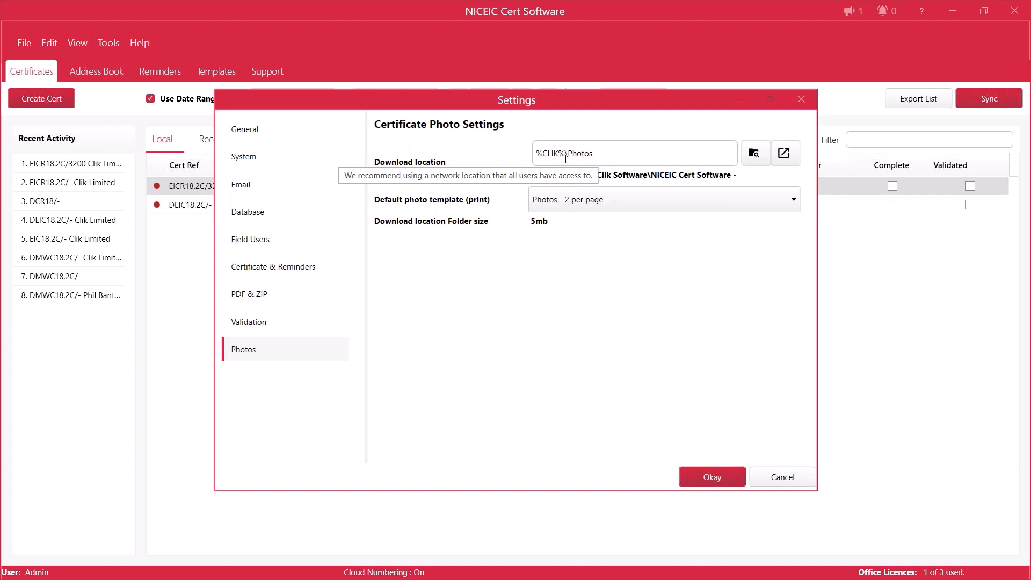
Step: Browse the available folders for the certificate photo download location without changing it
{"action": "left_click", "coordinate": [758, 157]}
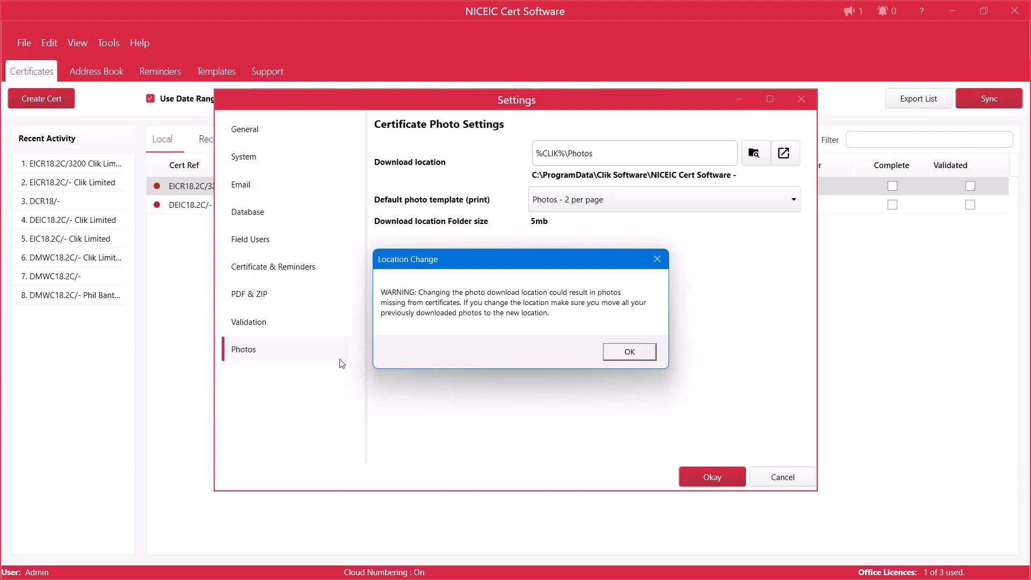
{"action": "left_click", "coordinate": [627, 351]}
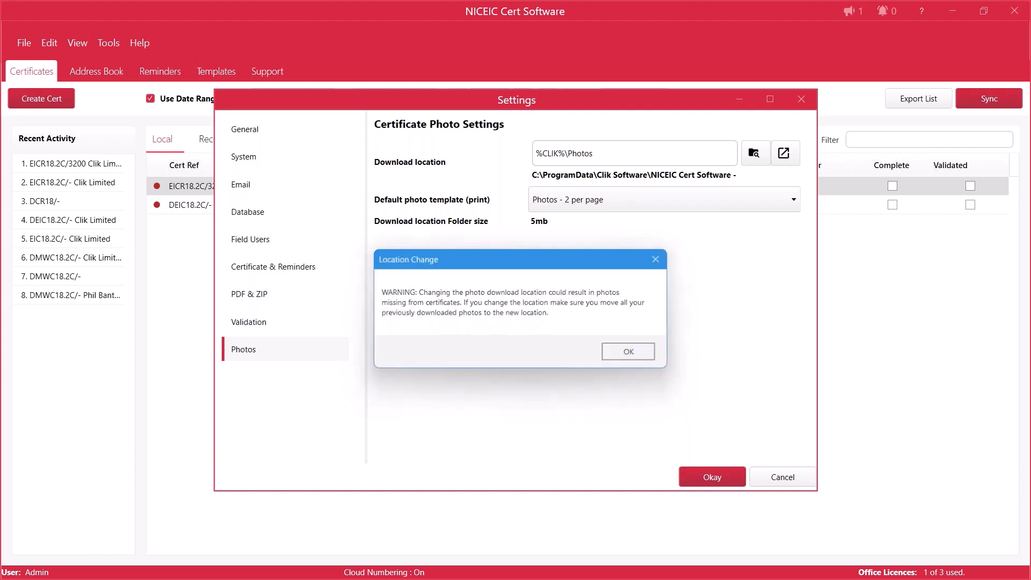
{"action": "scroll", "coordinate": [475, 324], "scroll_direction": "down", "scroll_amount": 3}
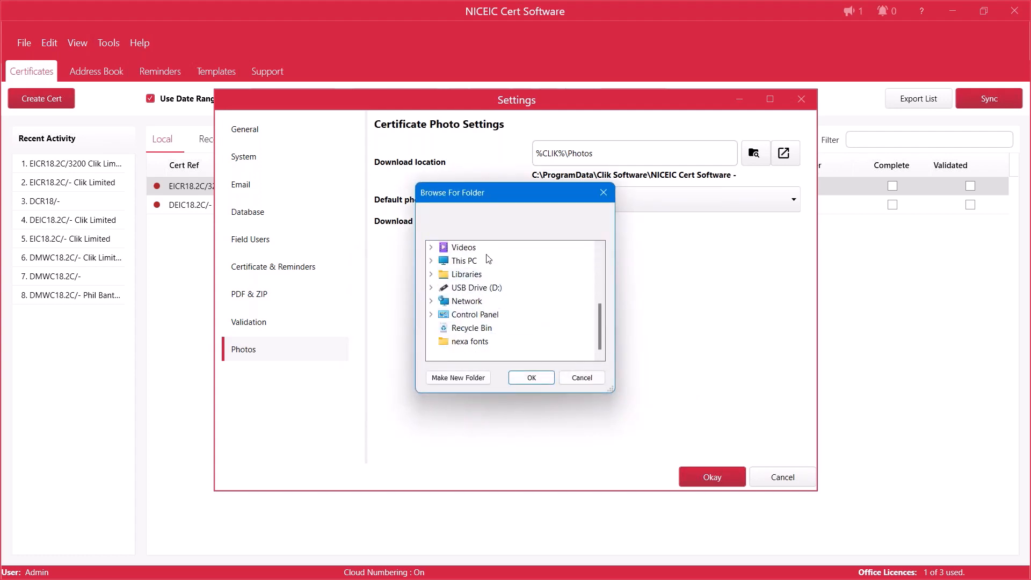
{"action": "scroll", "coordinate": [486, 317], "scroll_direction": "up", "scroll_amount": 4}
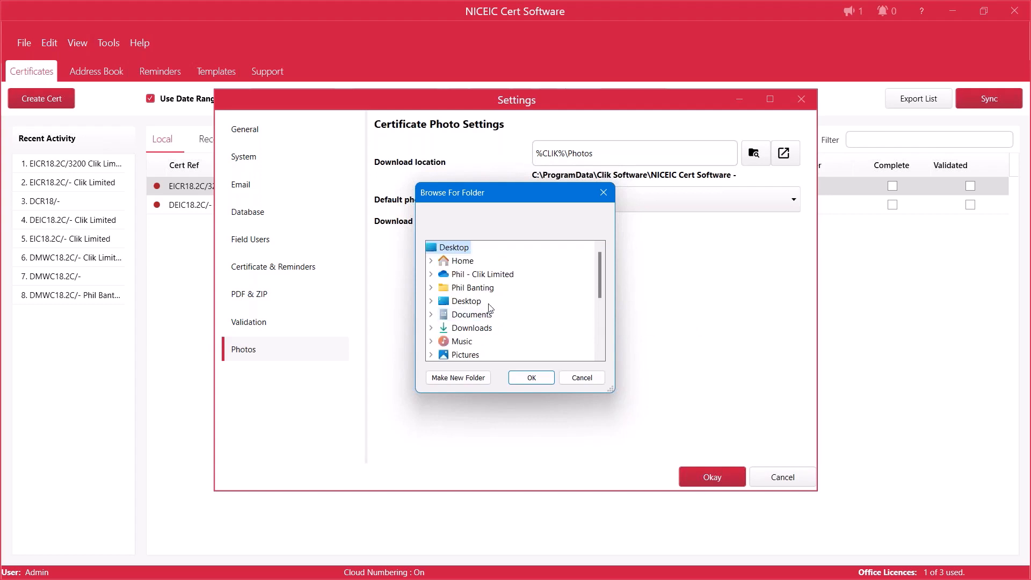
{"action": "left_click", "coordinate": [587, 378]}
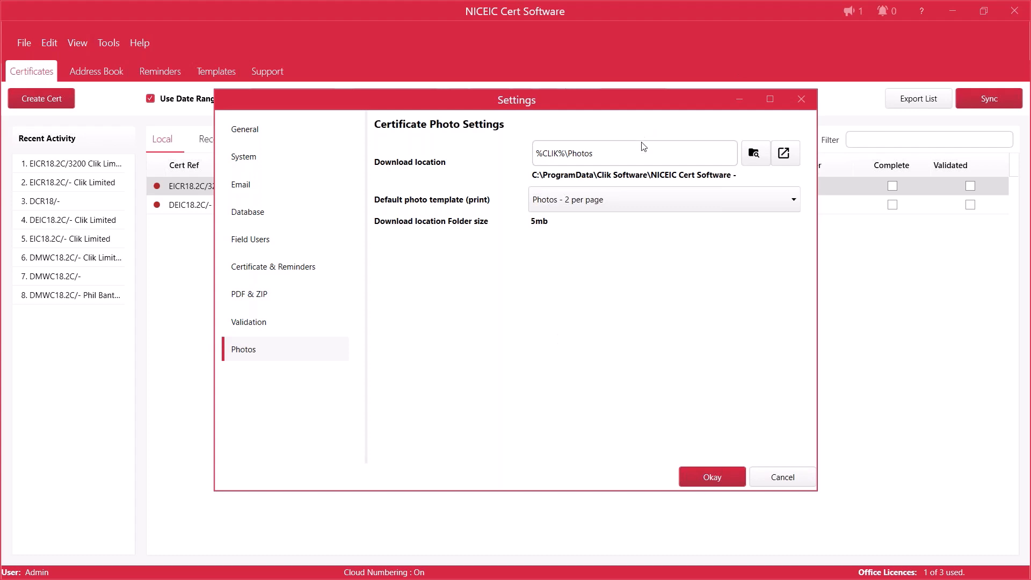
Step: Examine the photos-per-page options for the default photo print template, leaving the choice as it is
{"action": "mouse_move", "coordinate": [644, 147]}
{"action": "left_click", "coordinate": [615, 205]}
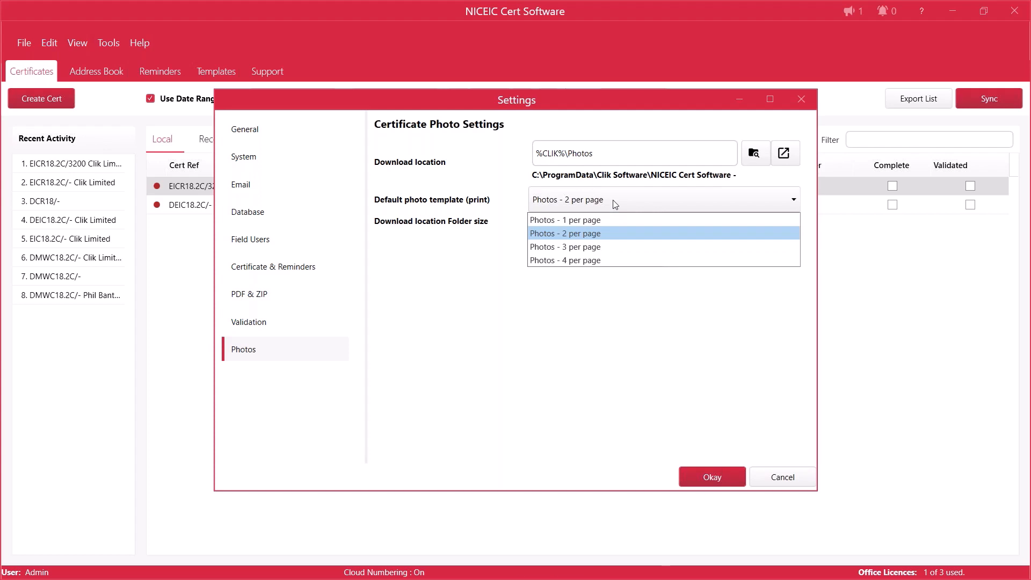
{"action": "left_click", "coordinate": [469, 246]}
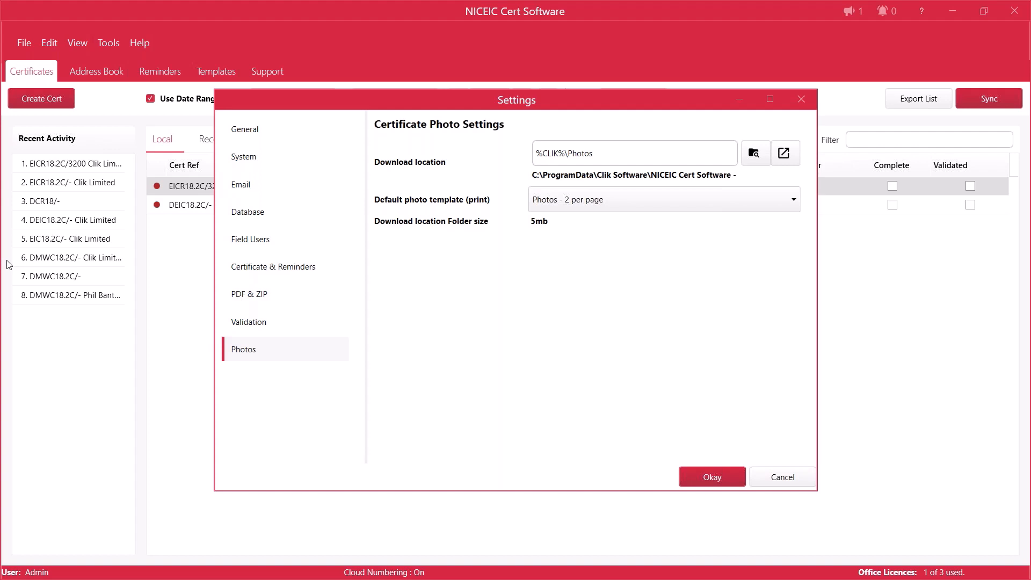
Step: Open the photo download location in File Explorer and look inside its Certification folder
{"action": "left_click_drag", "start_coordinate": [1, 81], "coordinate": [521, 118]}
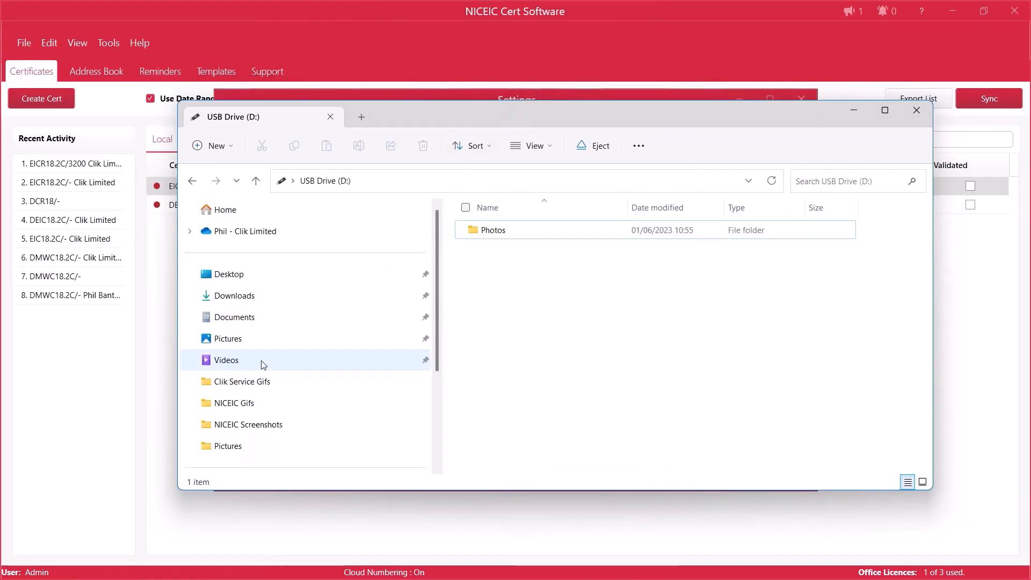
{"action": "left_click_drag", "start_coordinate": [401, 124], "coordinate": [402, 263]}
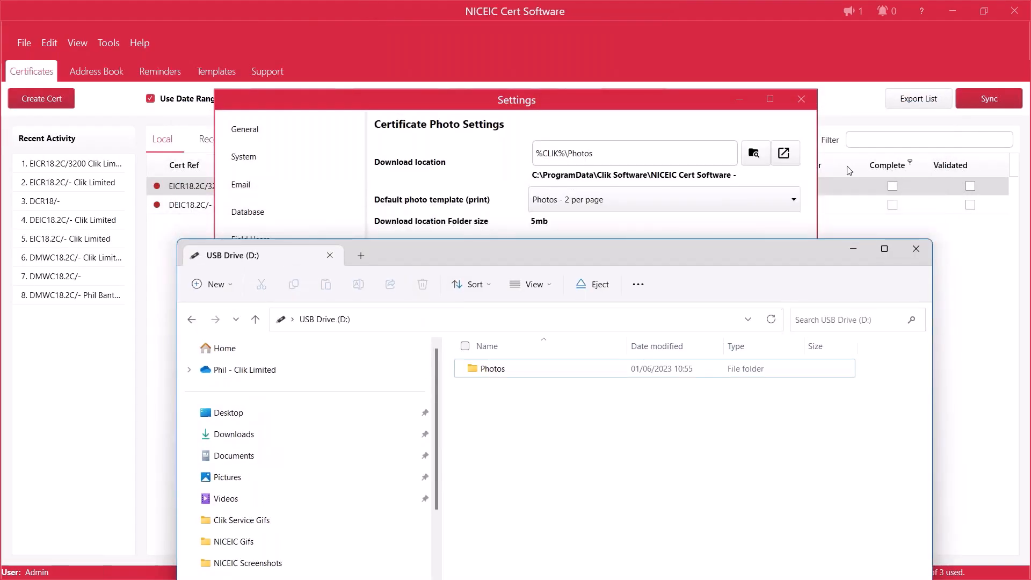
{"action": "left_click", "coordinate": [785, 155]}
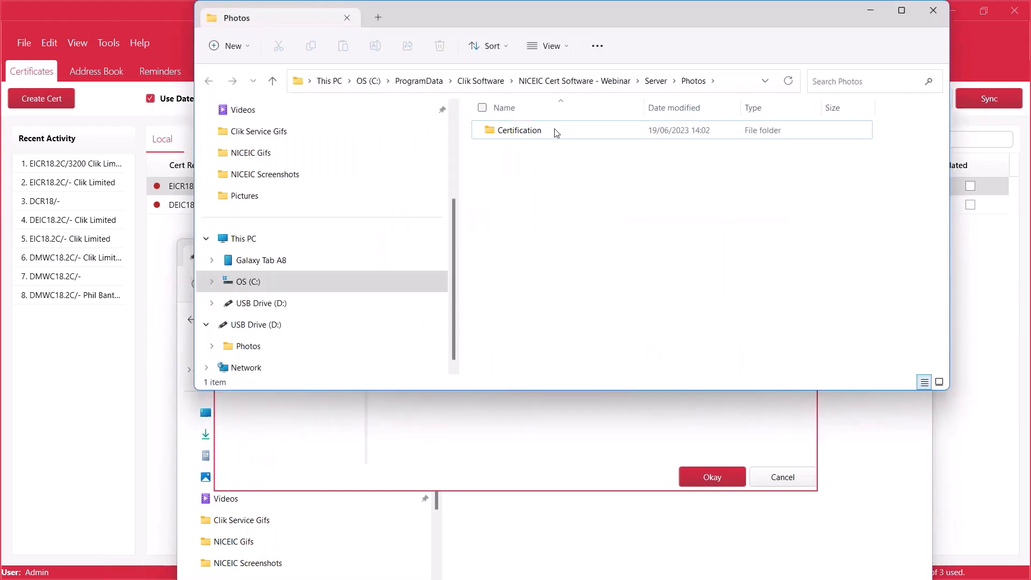
{"action": "double_click", "coordinate": [504, 137]}
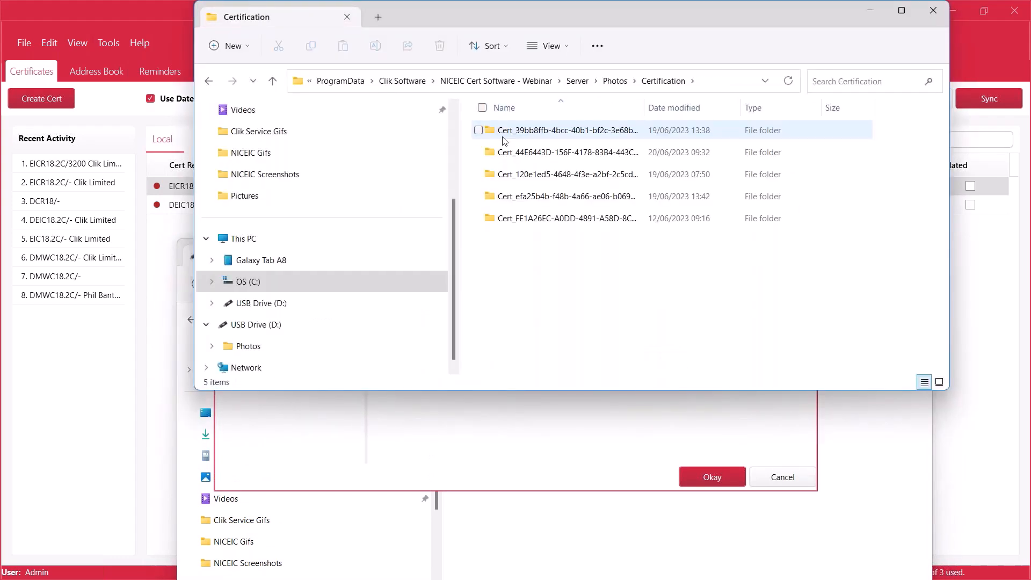
Step: Copy the Photos folder from the Server folder of NICEIC Cert Software - Webinar
{"action": "left_click", "coordinate": [617, 83]}
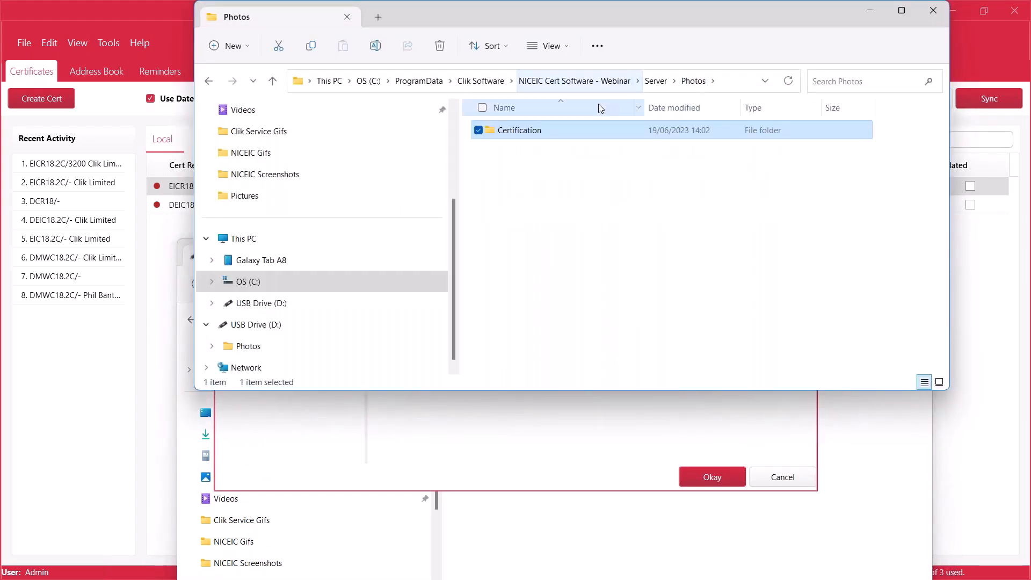
{"action": "left_click", "coordinate": [578, 85]}
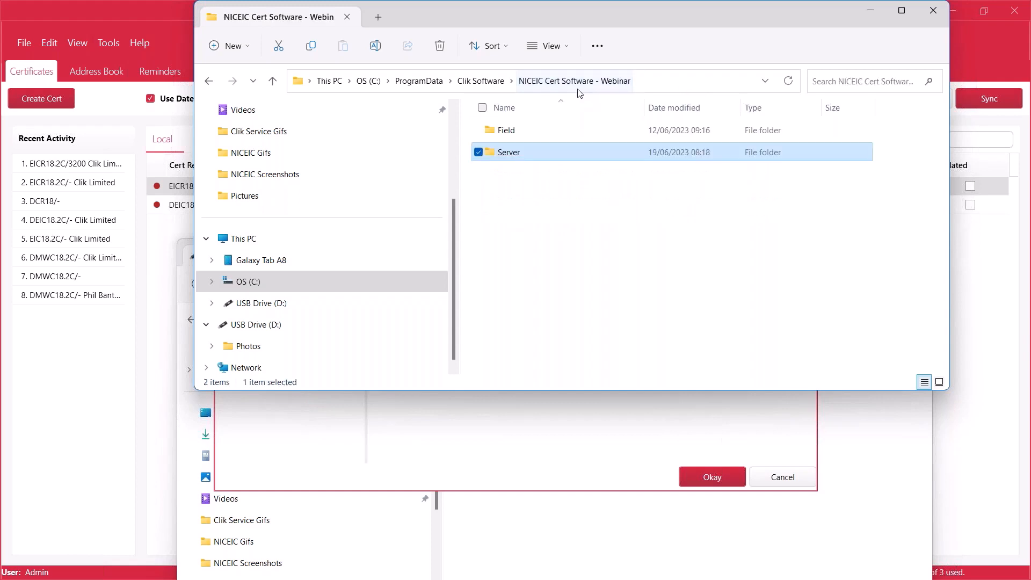
{"action": "double_click", "coordinate": [513, 153]}
{"action": "right_click", "coordinate": [514, 153]}
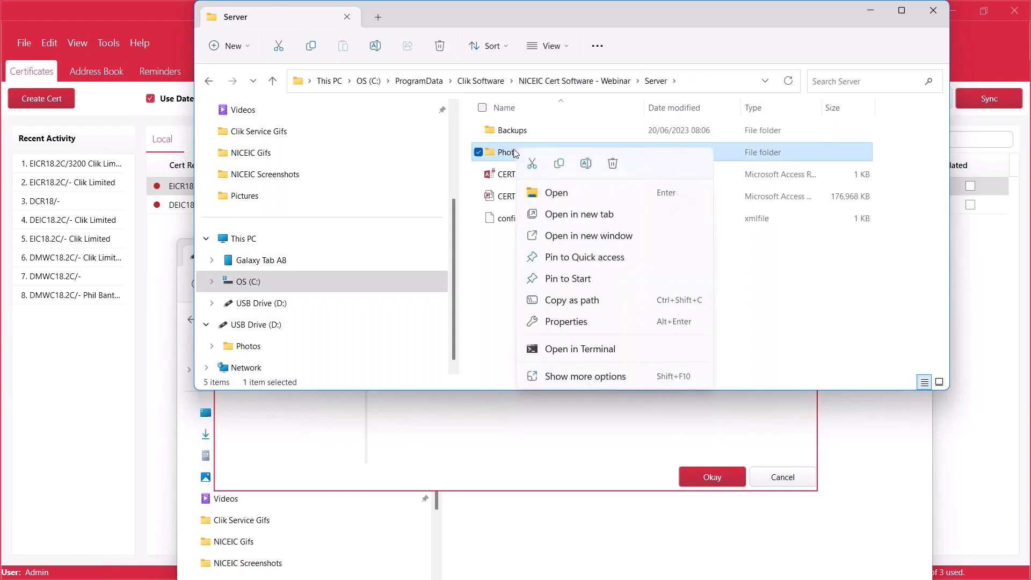
{"action": "left_click", "coordinate": [559, 163]}
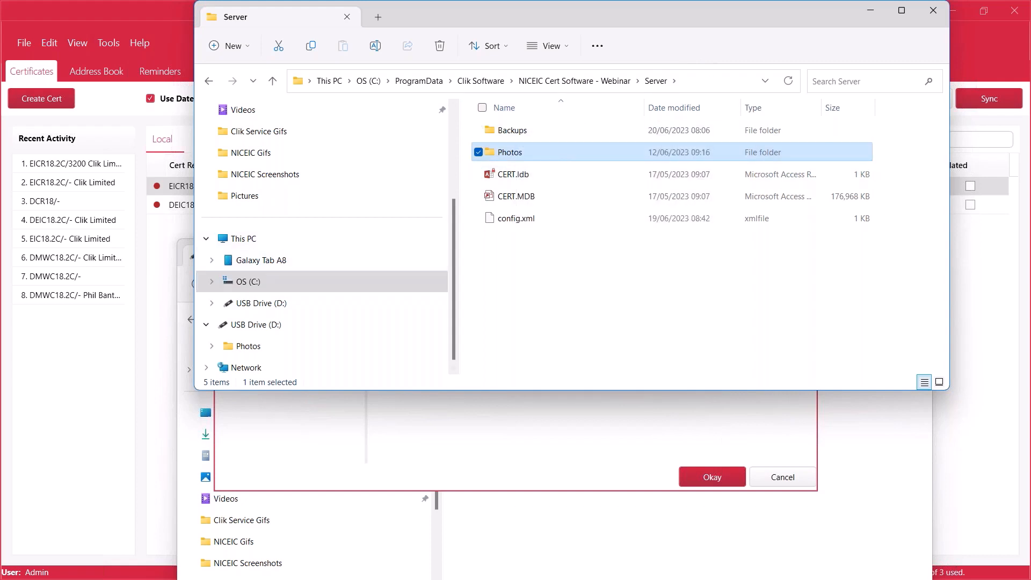
Step: Go to USB Drive (D:) and bring up the option to paste the copied Photos folder, then dismiss it
{"action": "left_click", "coordinate": [258, 304]}
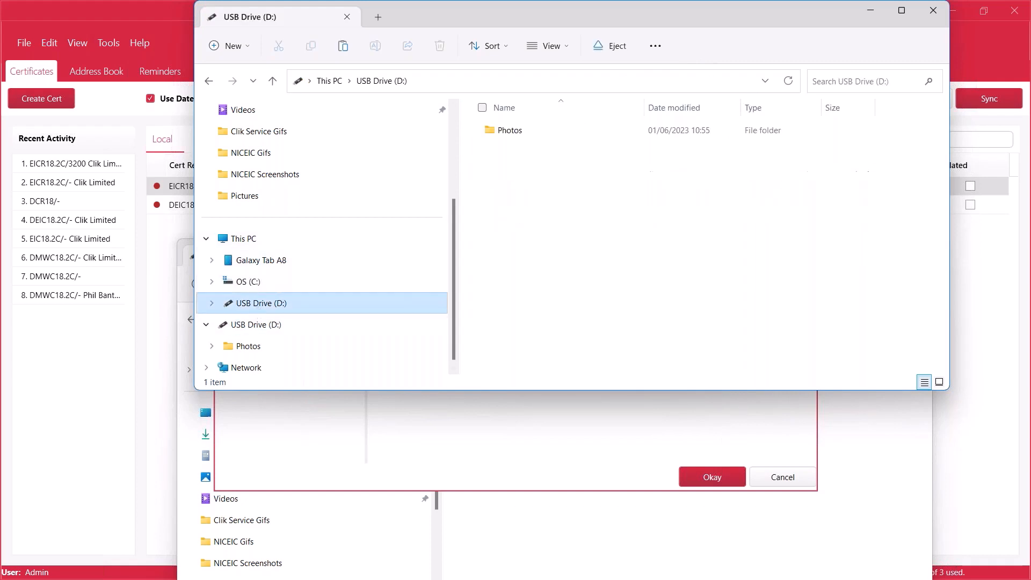
{"action": "right_click", "coordinate": [510, 186]}
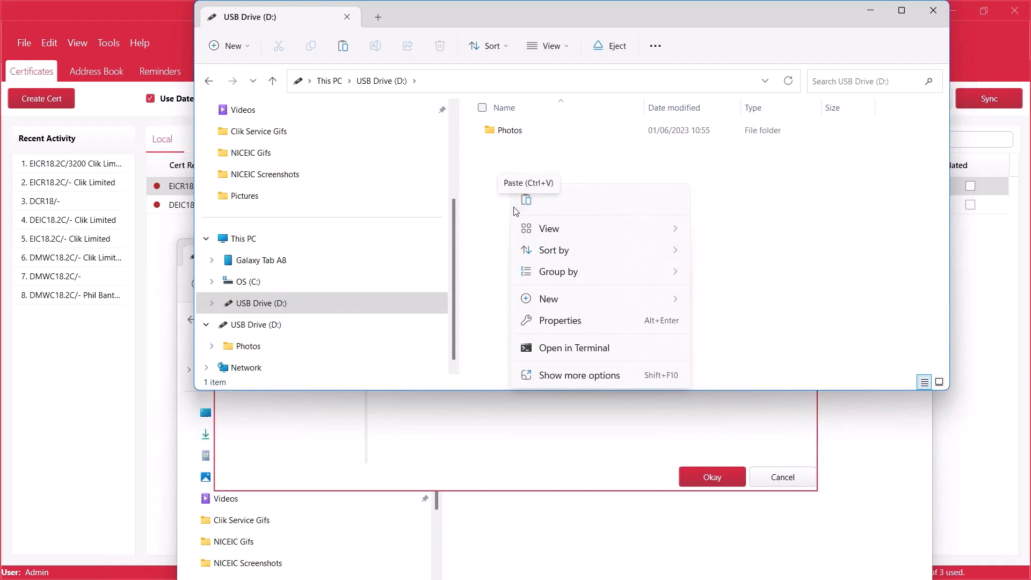
{"action": "left_click", "coordinate": [521, 158]}
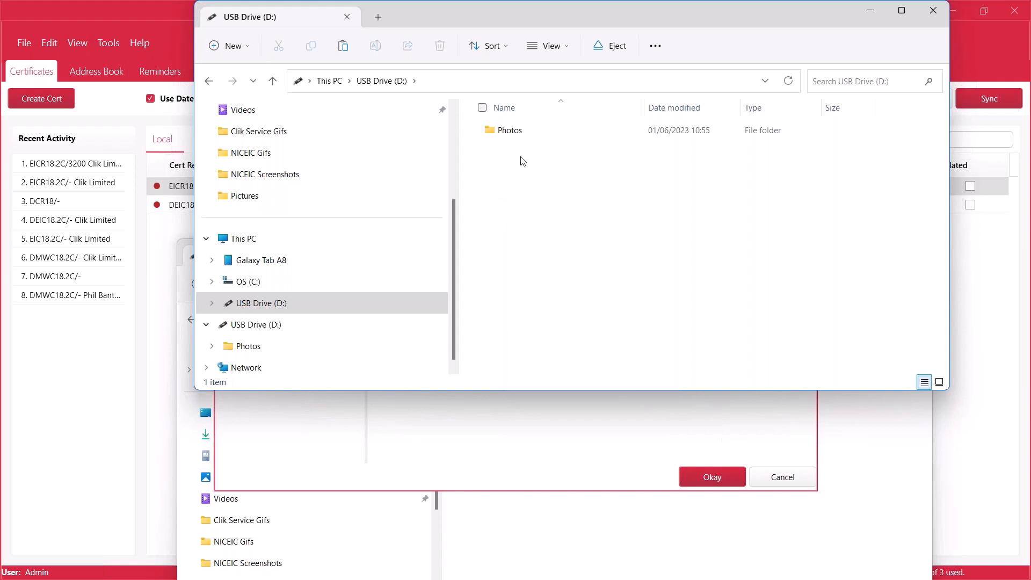
Step: Minimise both File Explorer windows and accept the certificate photo settings
{"action": "left_click", "coordinate": [865, 18]}
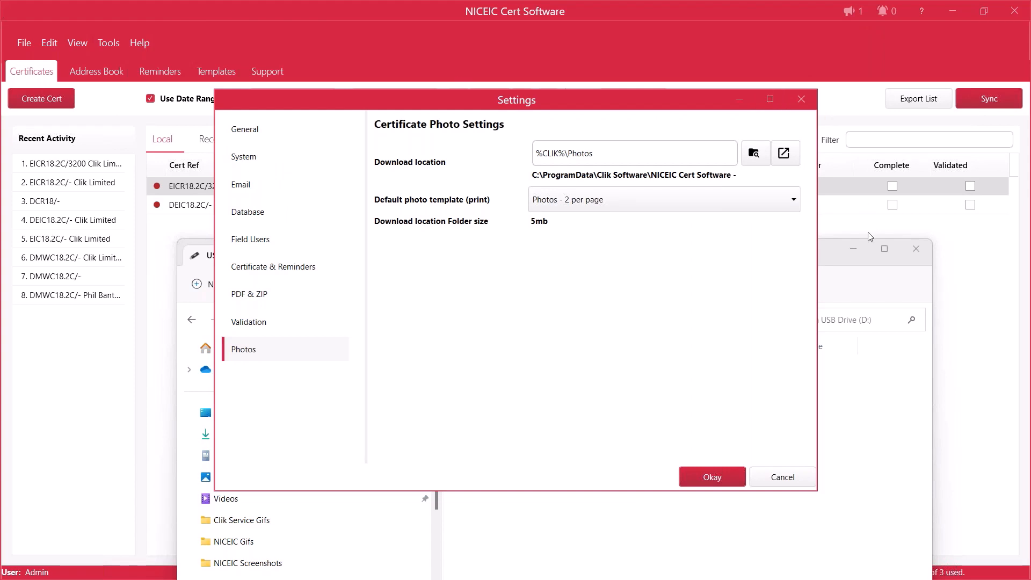
{"action": "left_click", "coordinate": [862, 249]}
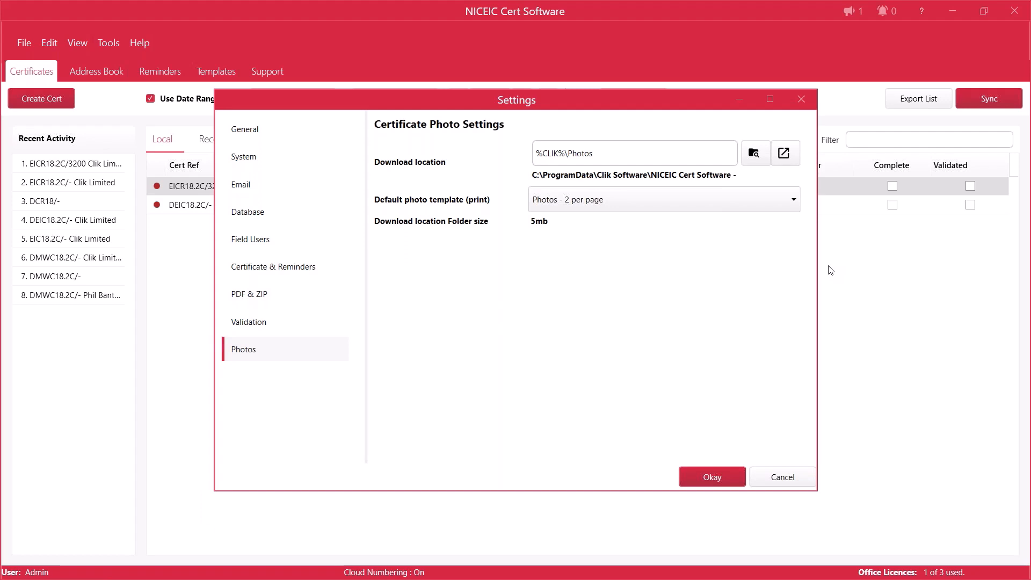
{"action": "left_click", "coordinate": [705, 474]}
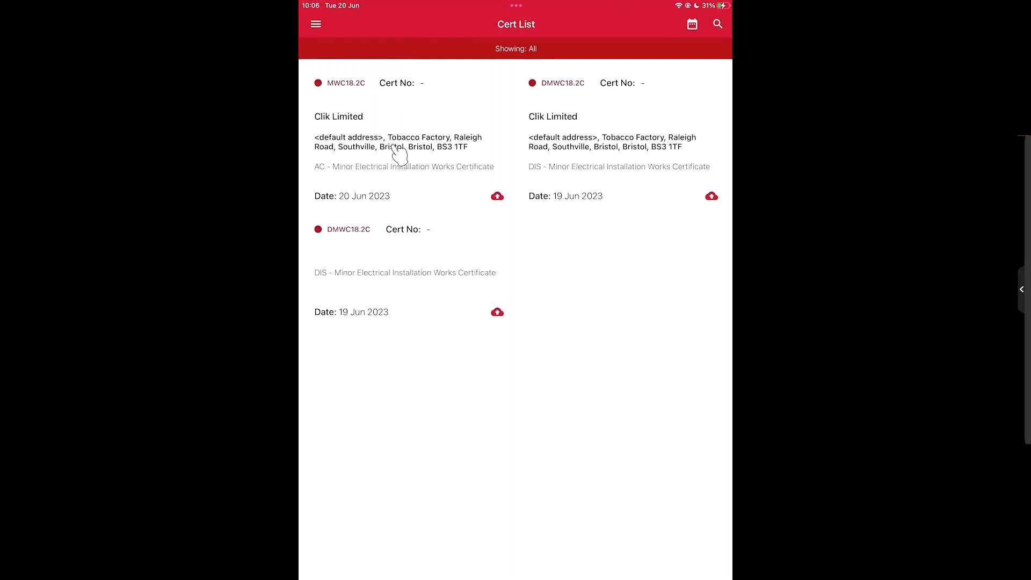
Step: In the tablet certificate app, open the MWC18.2C certificate dated 20 Jun 2023 and go to its photos
{"action": "left_click", "coordinate": [369, 162]}
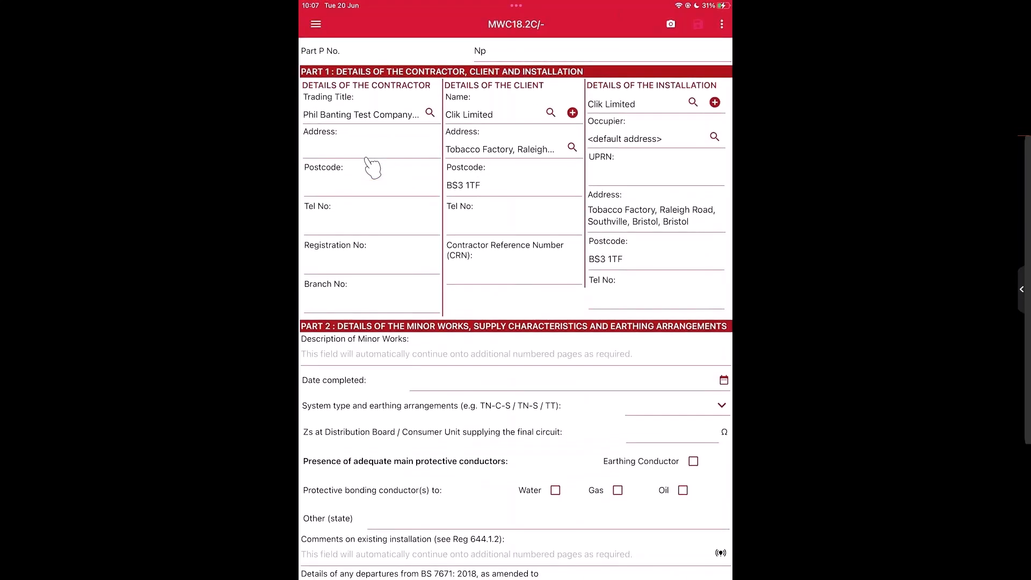
{"action": "left_click", "coordinate": [671, 24]}
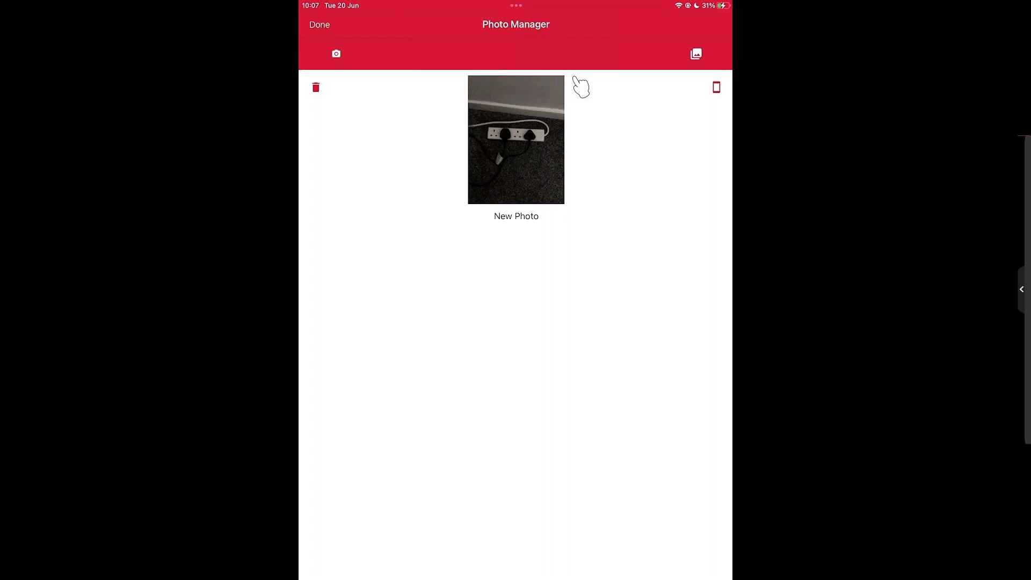
Step: Set the description of the certificate's new photo to "Extension lead"
{"action": "left_click", "coordinate": [503, 217]}
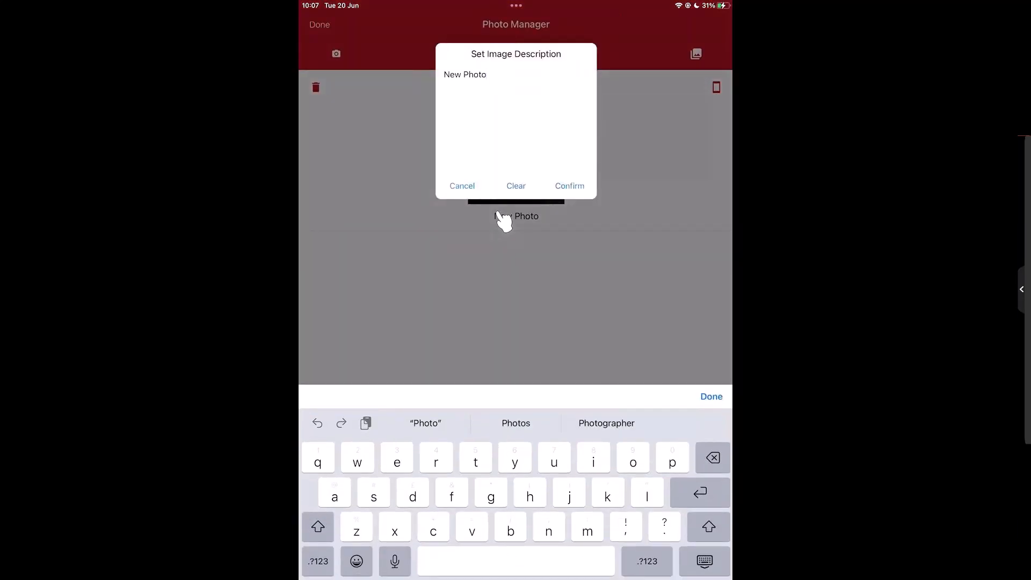
{"action": "left_click", "coordinate": [516, 185]}
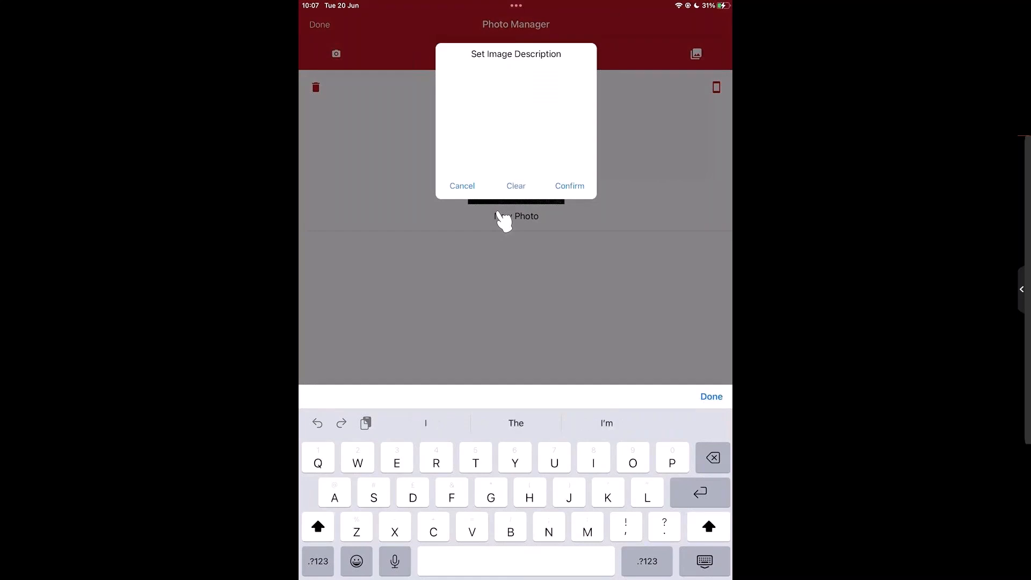
{"action": "type", "text": "Plugs"}
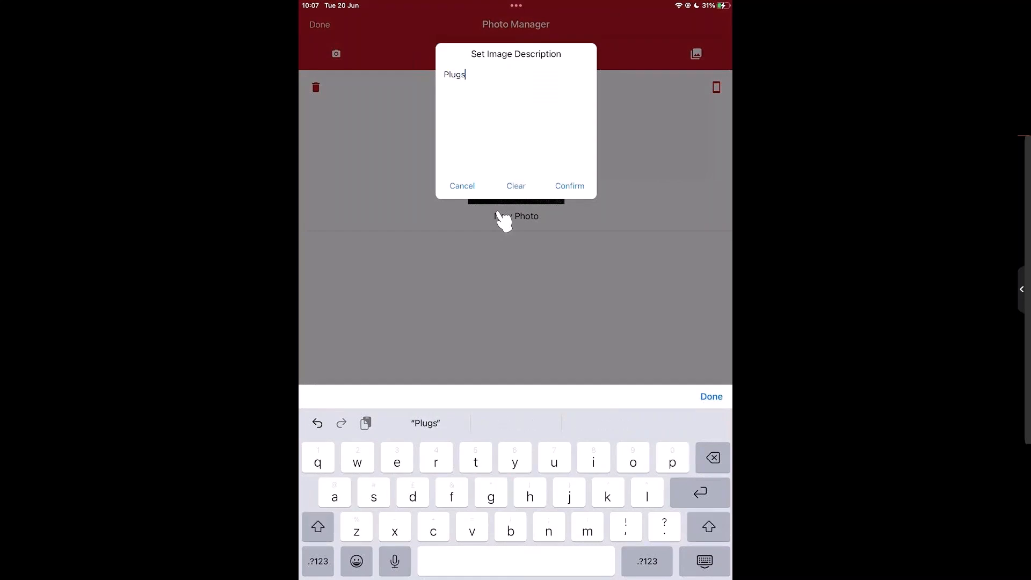
{"action": "key", "text": "BackSpace"}
{"action": "key", "text": "BackSpace"}
{"action": "key", "text": "BackSpace"}
{"action": "key", "text": "BackSpace"}
{"action": "key", "text": "BackSpace"}
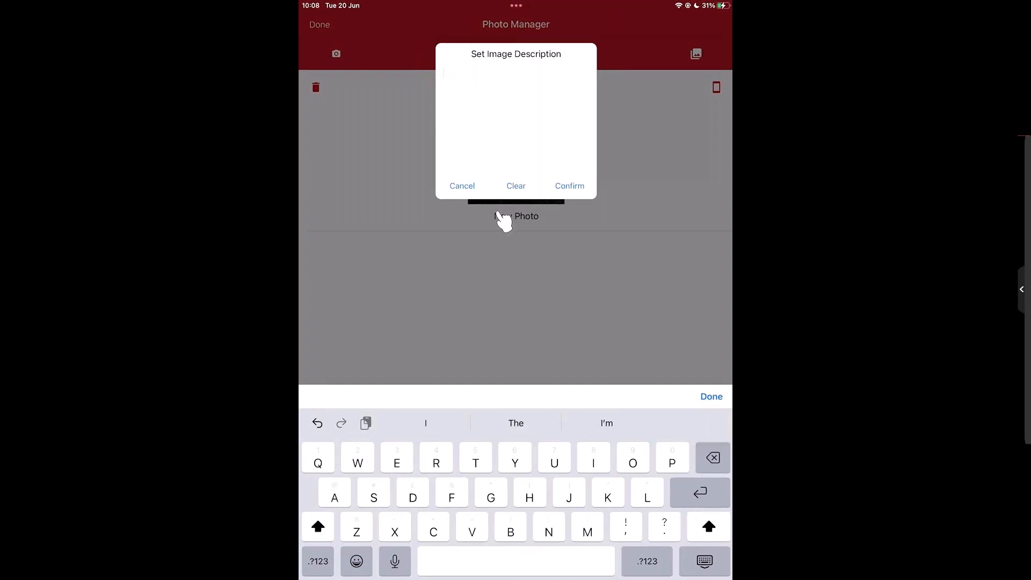
{"action": "type", "text": "Extens"}
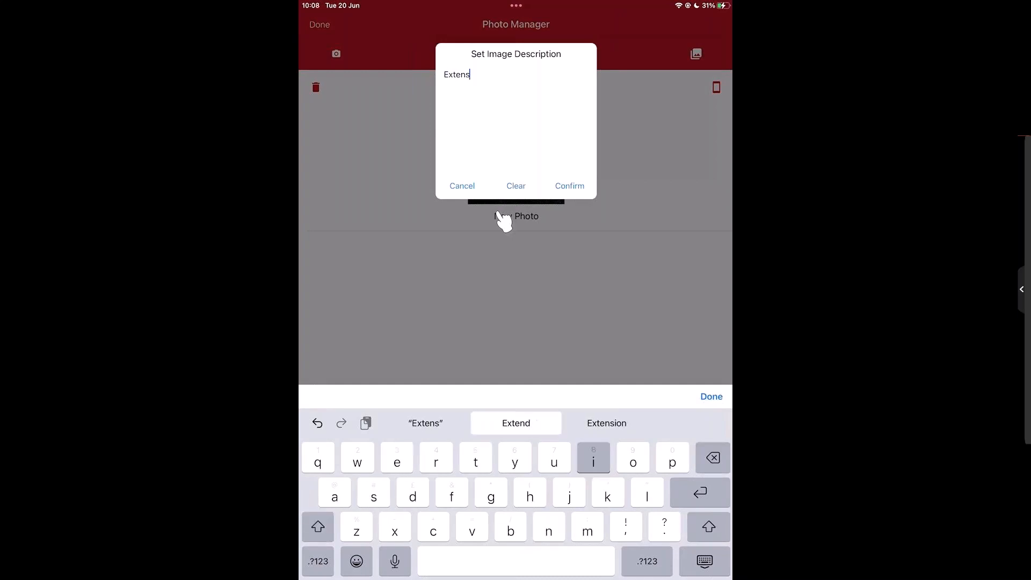
{"action": "type", "text": "ion lead"}
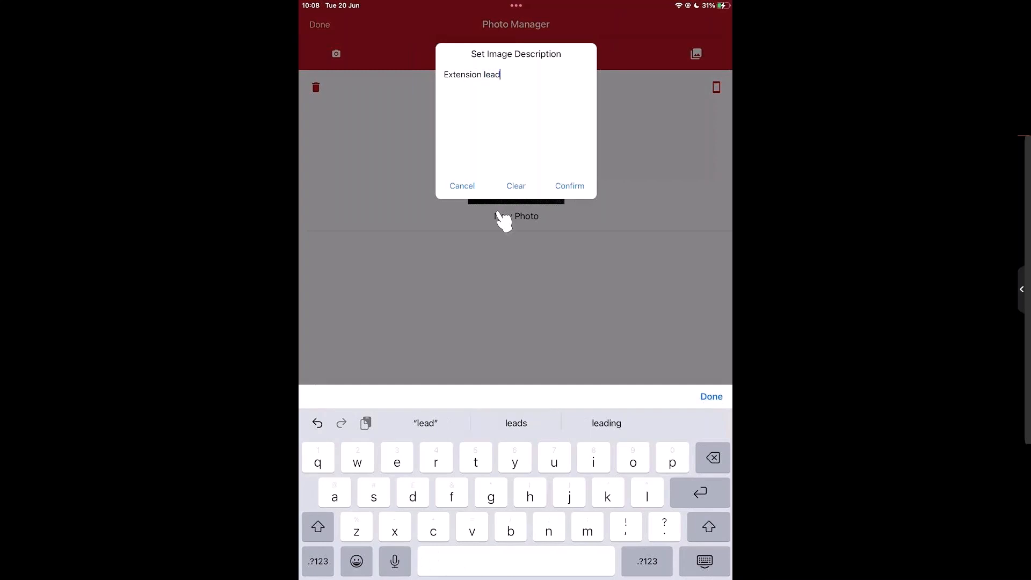
{"action": "left_click", "coordinate": [569, 186]}
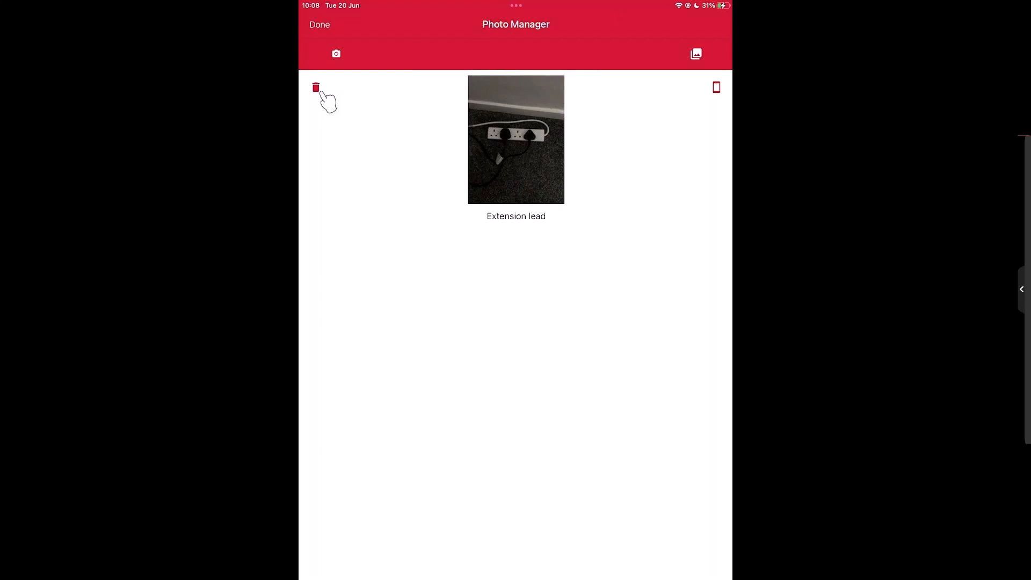
Step: Preview the "Extension lead" photo at large size, then close the preview
{"action": "left_click", "coordinate": [719, 89]}
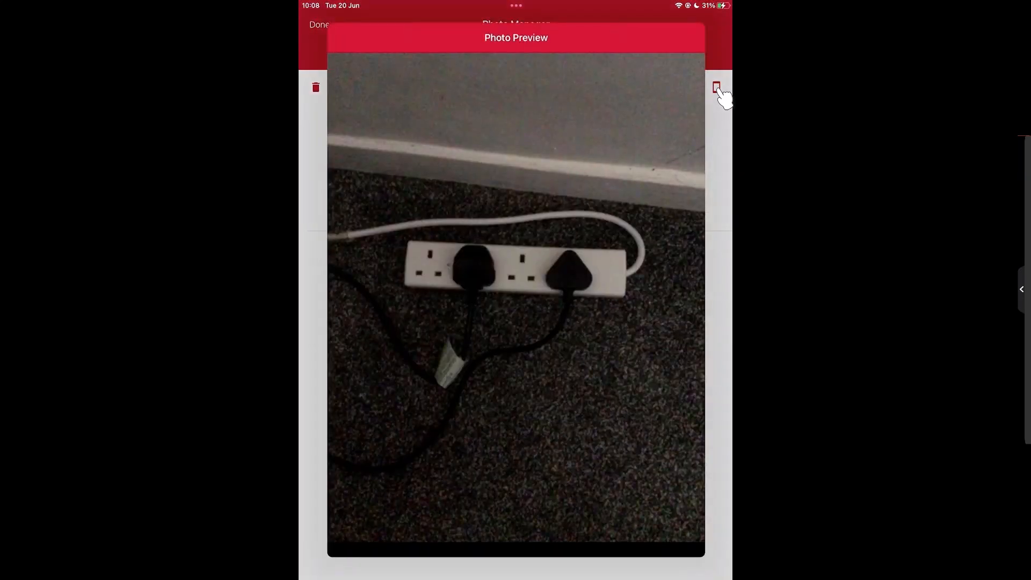
{"action": "left_click", "coordinate": [720, 90]}
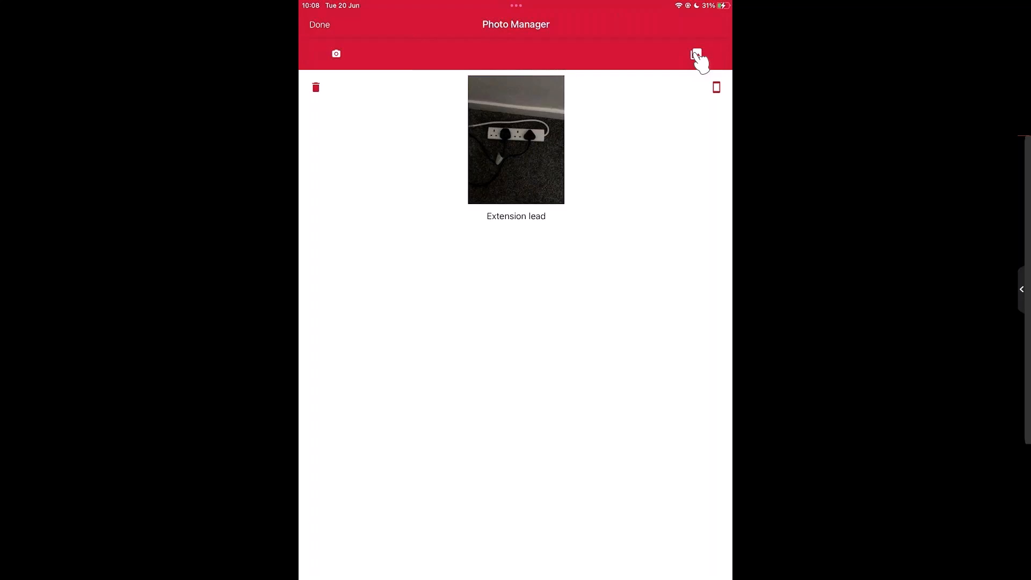
Step: Add three library photos to the certificate: the open consumer unit, the exposed wall socket wiring and the orange container
{"action": "left_click", "coordinate": [696, 55]}
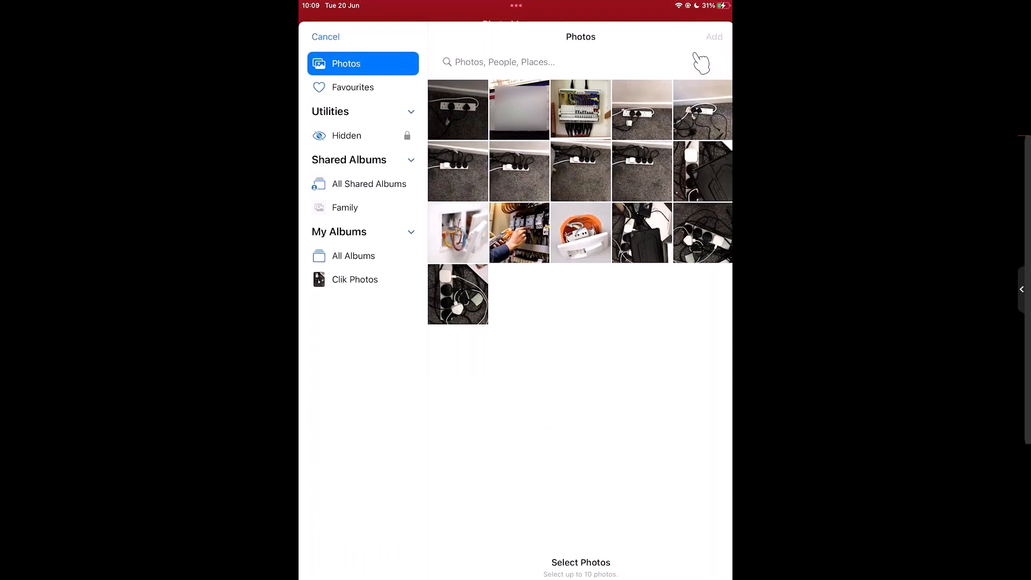
{"action": "left_click", "coordinate": [580, 110]}
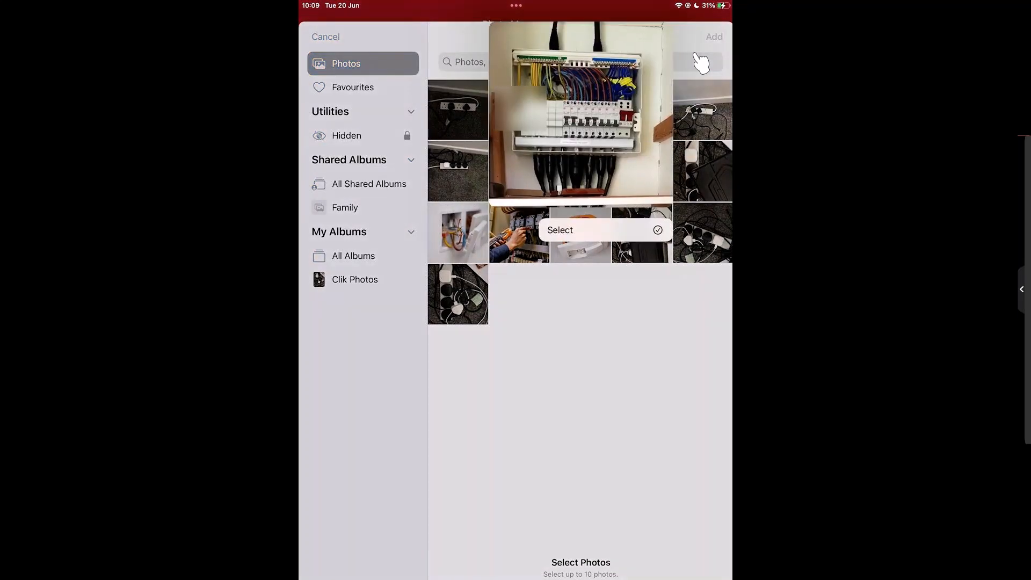
{"action": "left_click", "coordinate": [605, 230]}
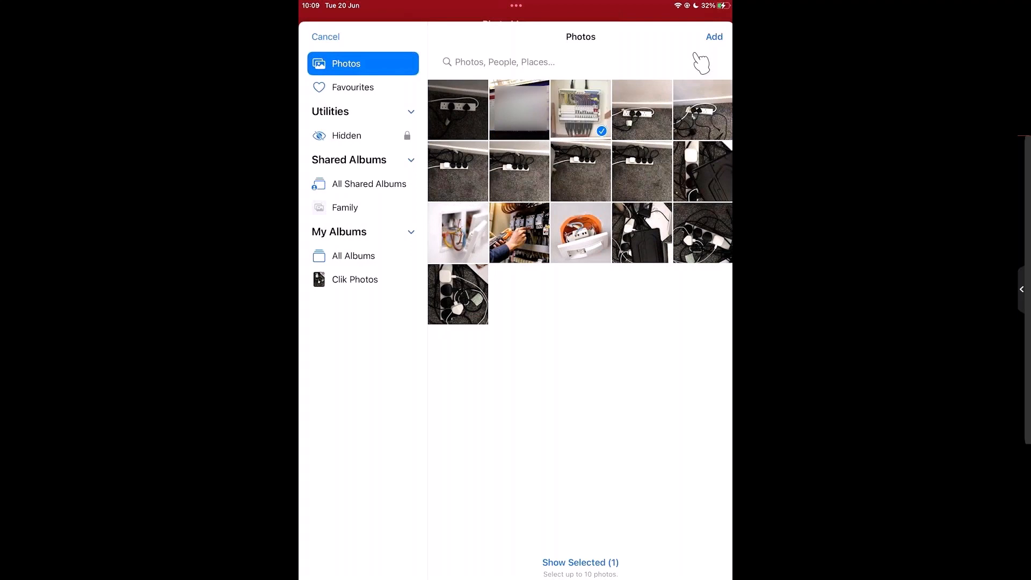
{"action": "left_click", "coordinate": [458, 233]}
{"action": "left_click", "coordinate": [581, 233]}
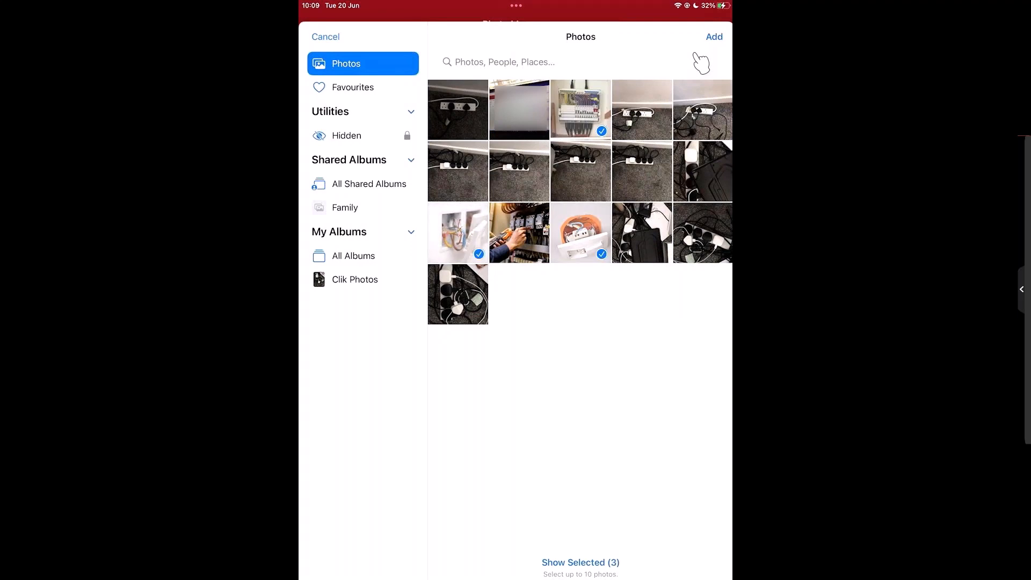
{"action": "left_click", "coordinate": [715, 37]}
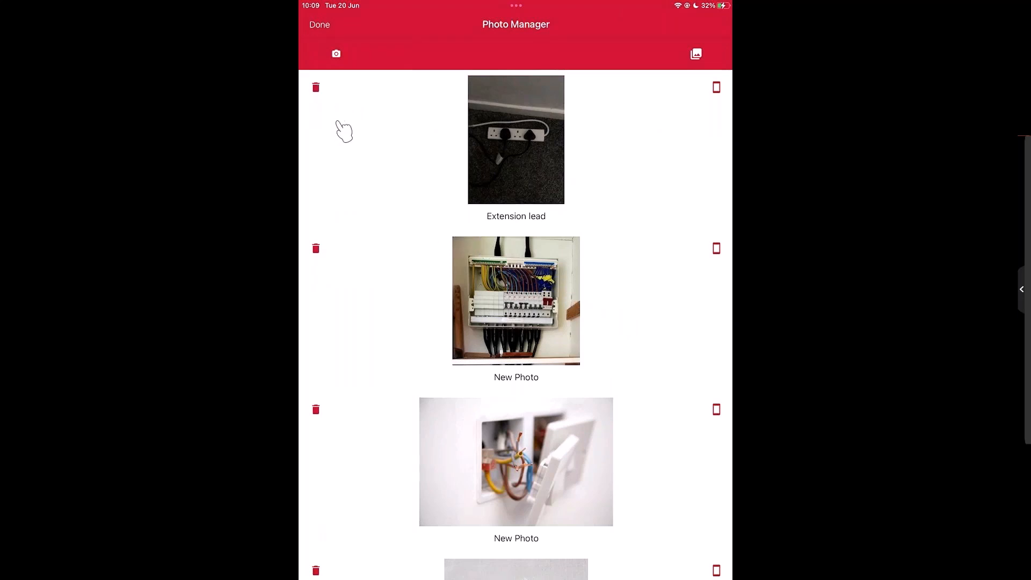
Step: Start deleting the "Extension lead" photo, then cancel the deletion
{"action": "left_click", "coordinate": [347, 135]}
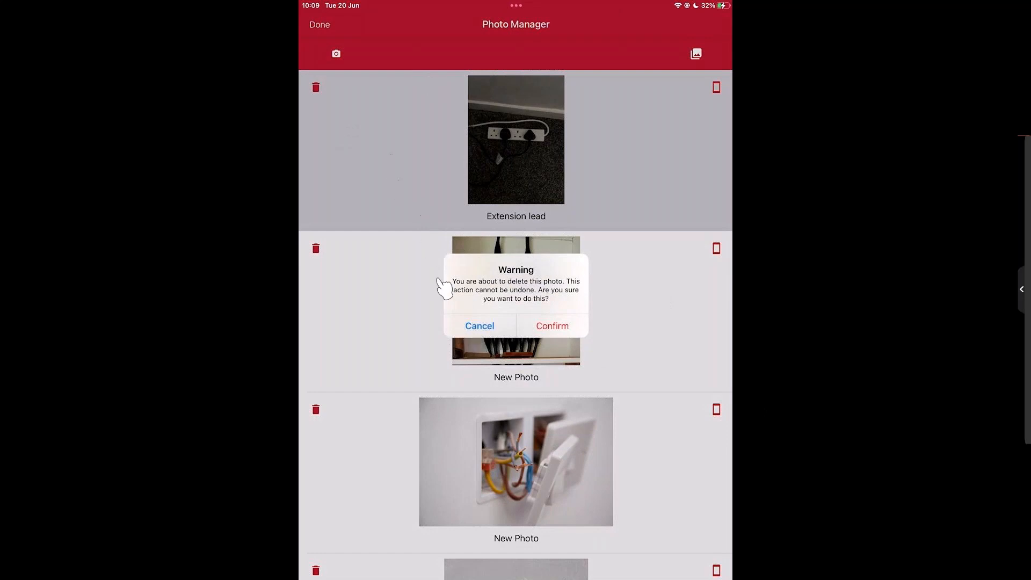
{"action": "left_click", "coordinate": [475, 325]}
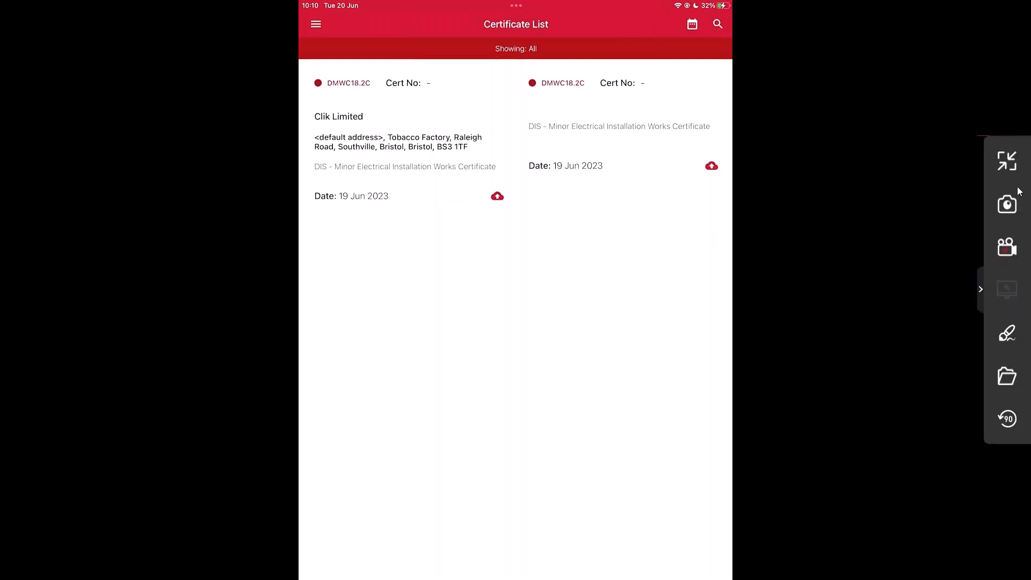
Step: Exit full screen on the iPad mirror, minimise it and bring the Android tablet's mirror window onto the main screen
{"action": "left_click", "coordinate": [1009, 164]}
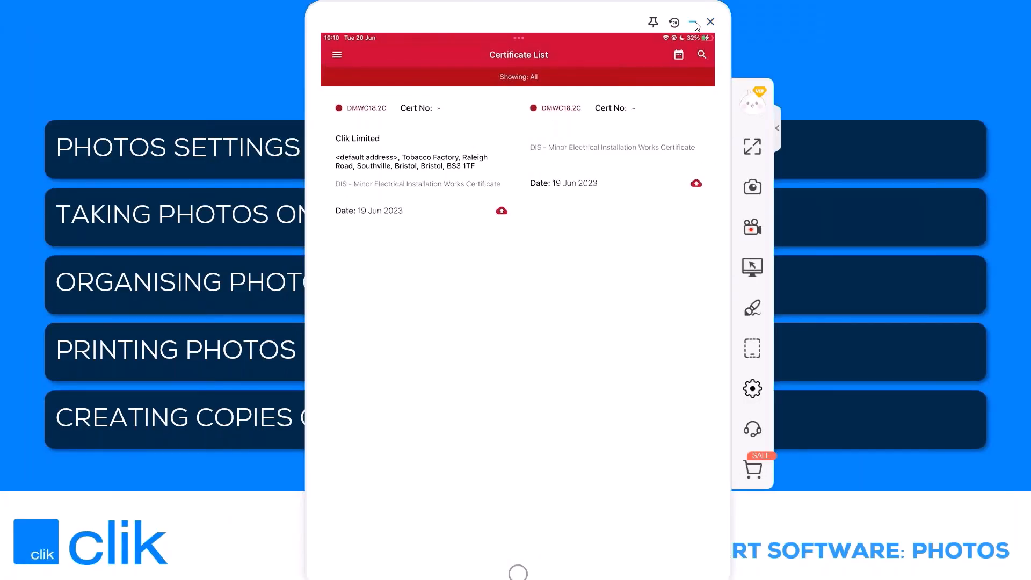
{"action": "left_click", "coordinate": [695, 21]}
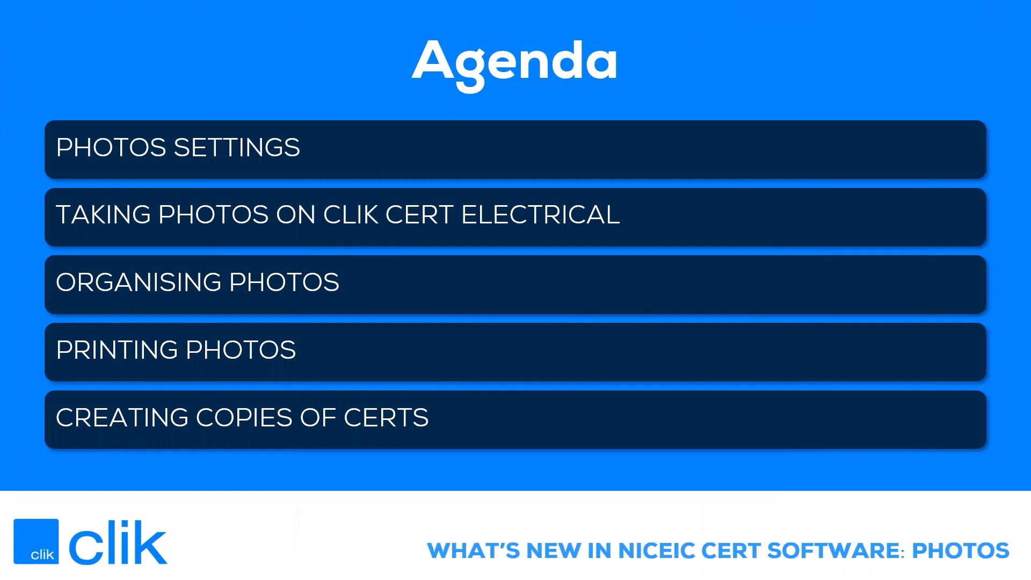
{"action": "left_click_drag", "start_coordinate": [0, 164], "coordinate": [582, 83]}
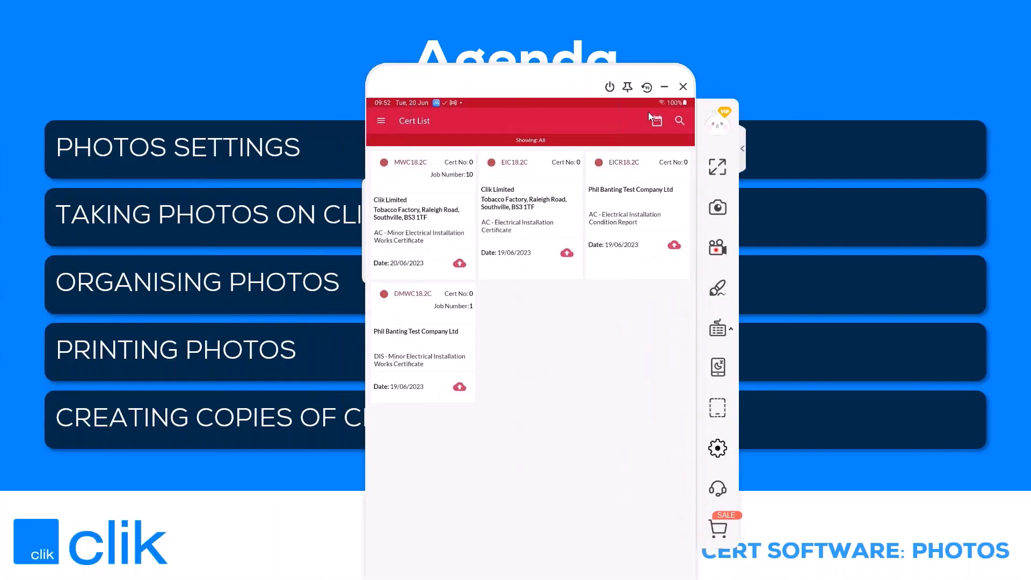
{"action": "left_click", "coordinate": [719, 166]}
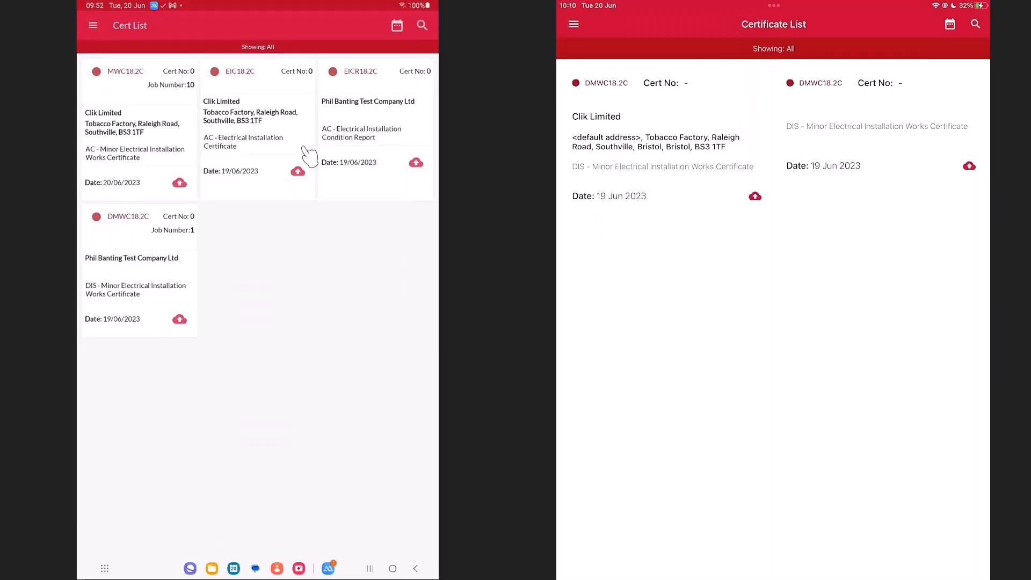
{"action": "mouse_move", "coordinate": [1024, 13]}
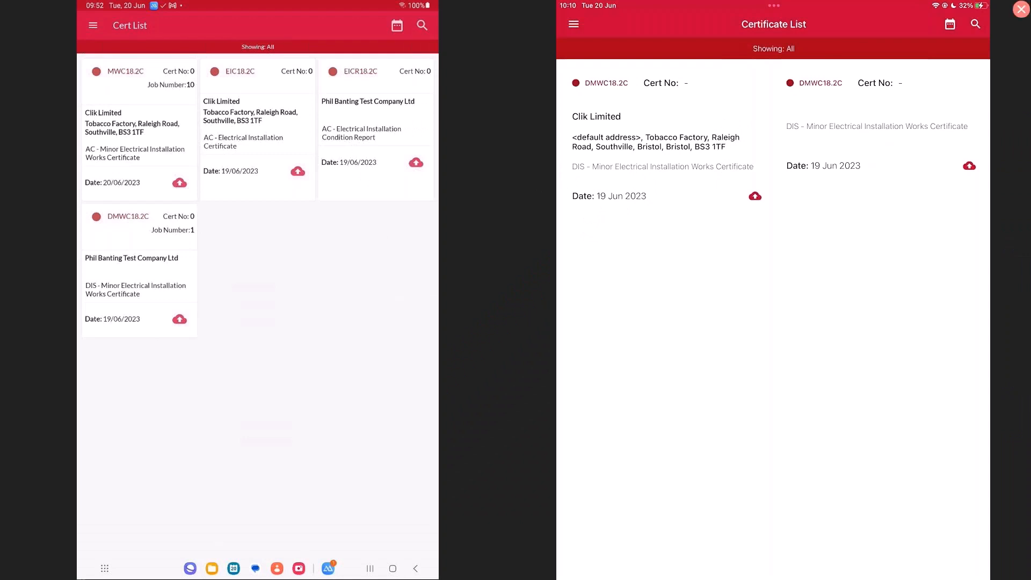
{"action": "left_click", "coordinate": [1022, 10]}
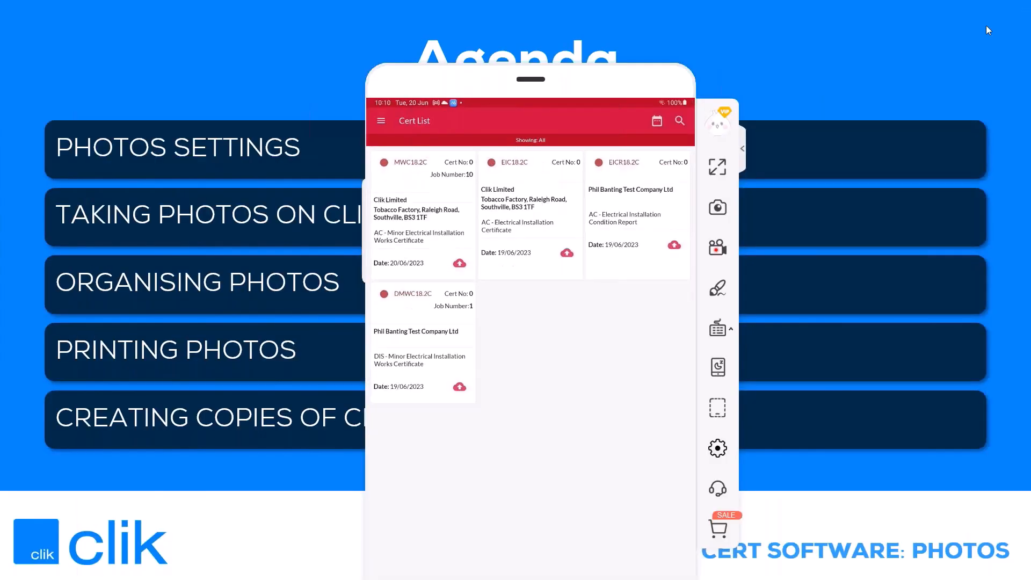
{"action": "left_click", "coordinate": [715, 167]}
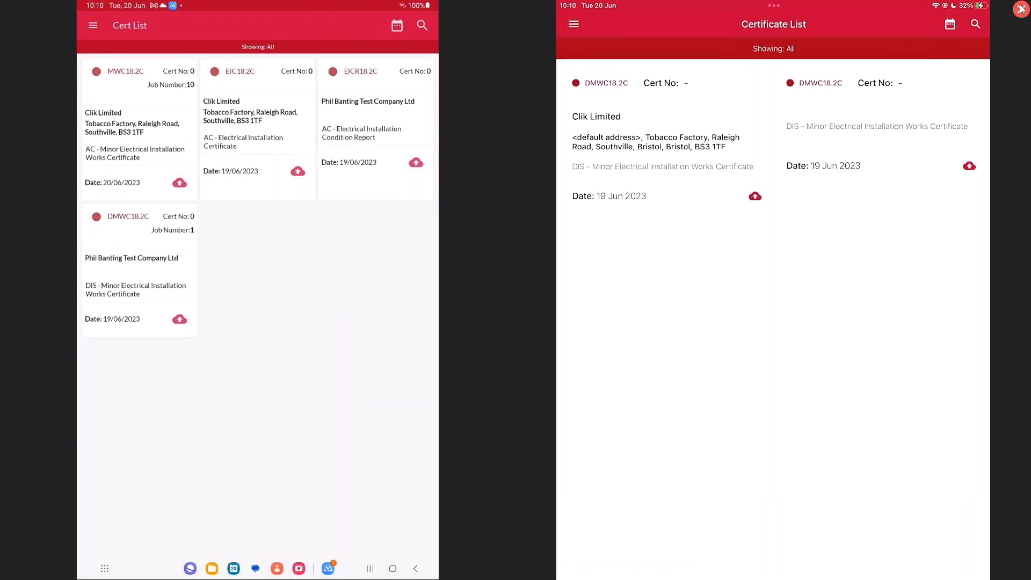
{"action": "left_click", "coordinate": [1022, 10]}
Step: On the Android tablet, open the MWC18.2C certificate dated 20/06/2023 and go to its photos
{"action": "left_click_drag", "start_coordinate": [499, 75], "coordinate": [498, 11]}
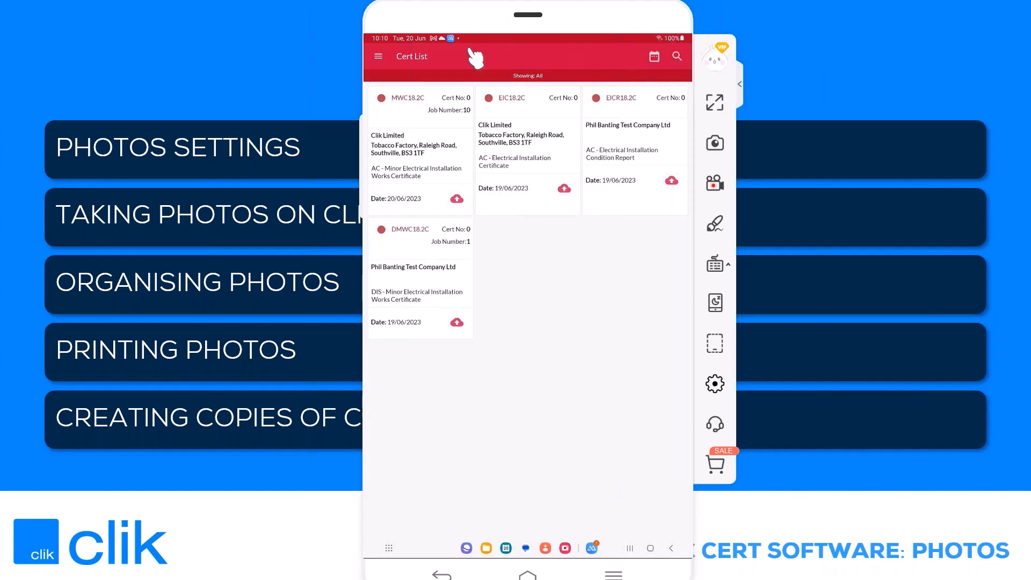
{"action": "left_click", "coordinate": [429, 132]}
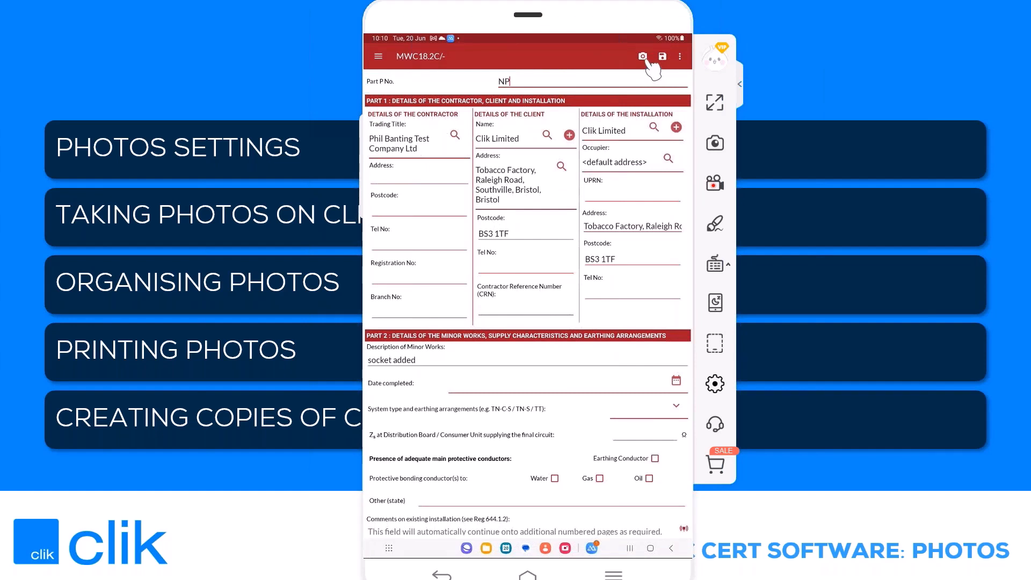
{"action": "left_click", "coordinate": [645, 58]}
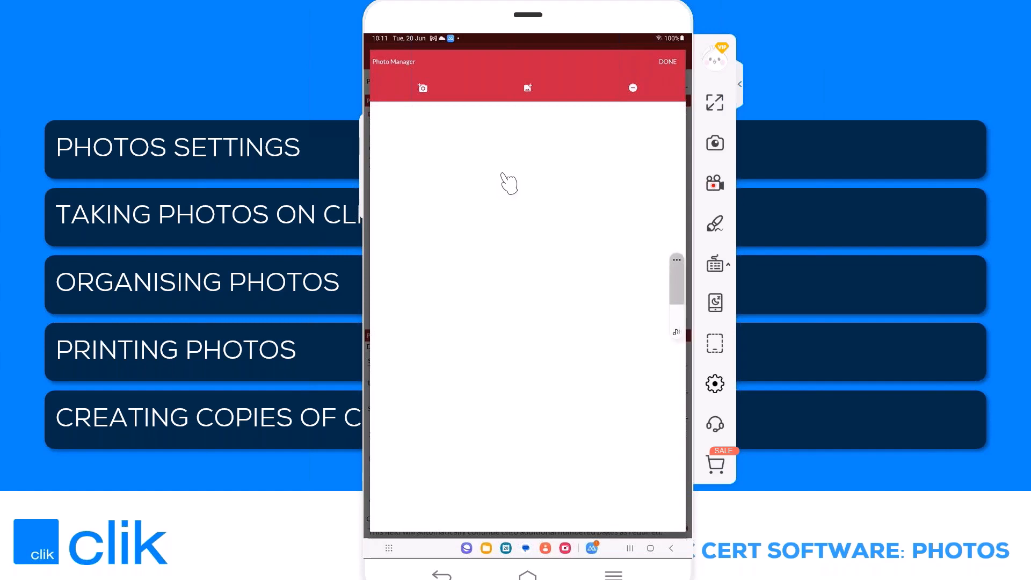
Step: Take a photo of the extension lead and add the consumer unit and wall socket photos from the gallery
{"action": "left_click", "coordinate": [424, 88]}
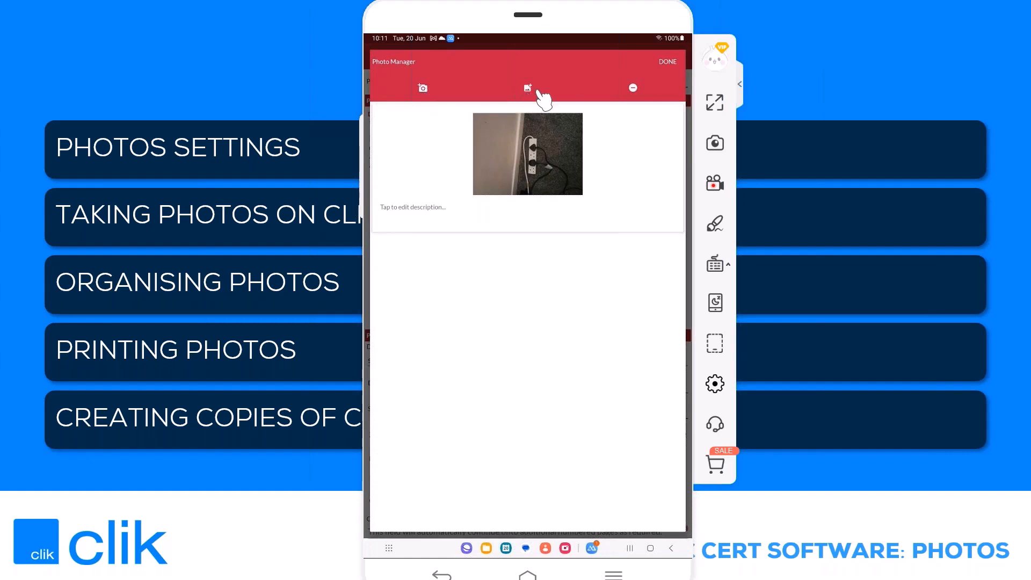
{"action": "left_click", "coordinate": [528, 88]}
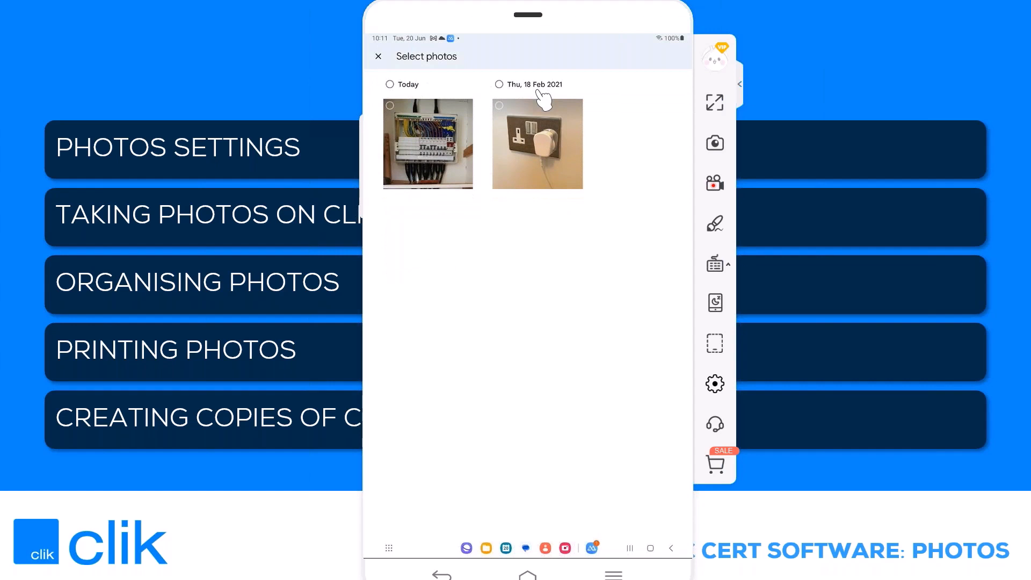
{"action": "left_click", "coordinate": [542, 86]}
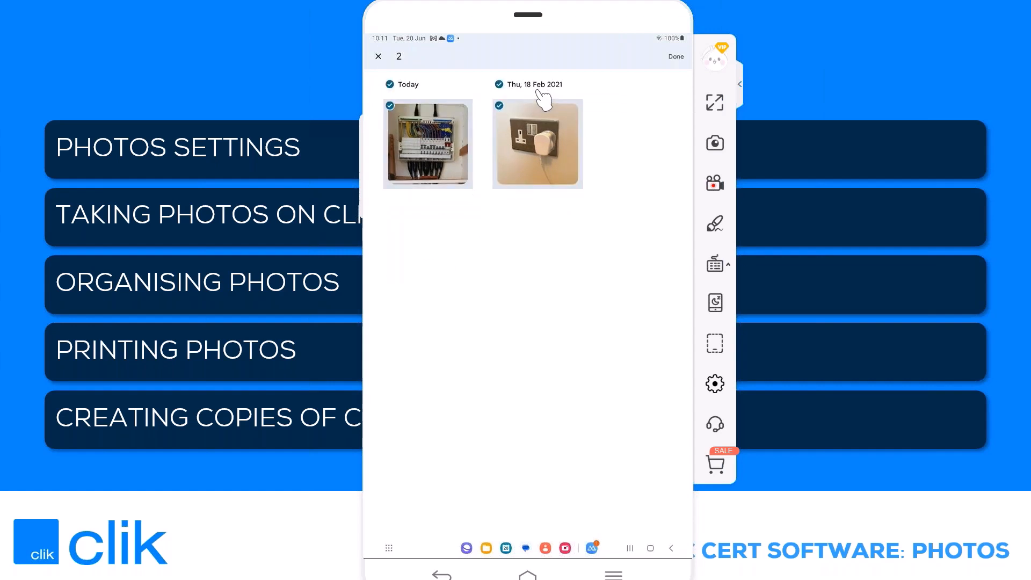
{"action": "left_click", "coordinate": [676, 56]}
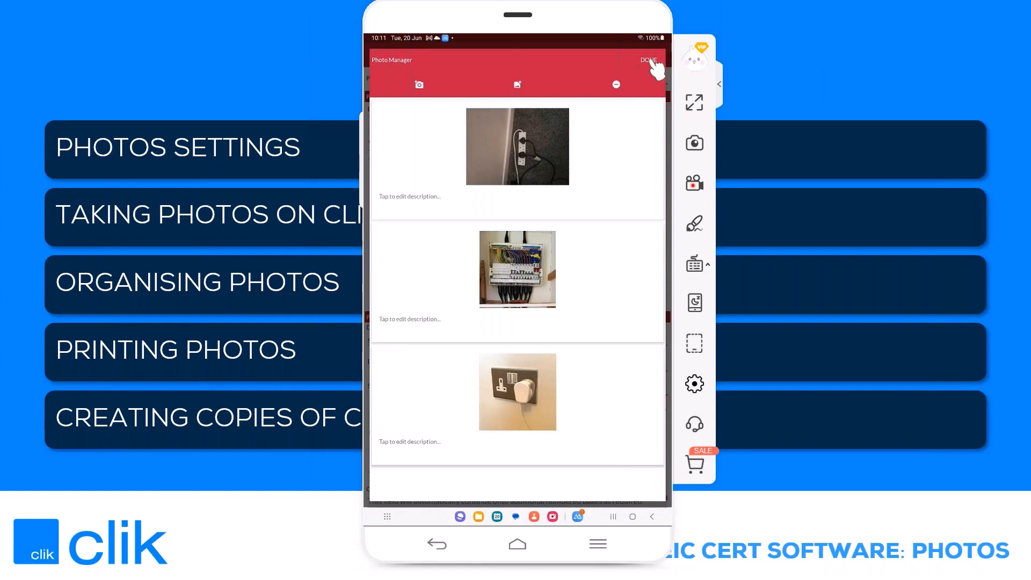
Step: Show the Android mirror full screen and set the first photo's description to "extension lead"
{"action": "left_click", "coordinate": [694, 101]}
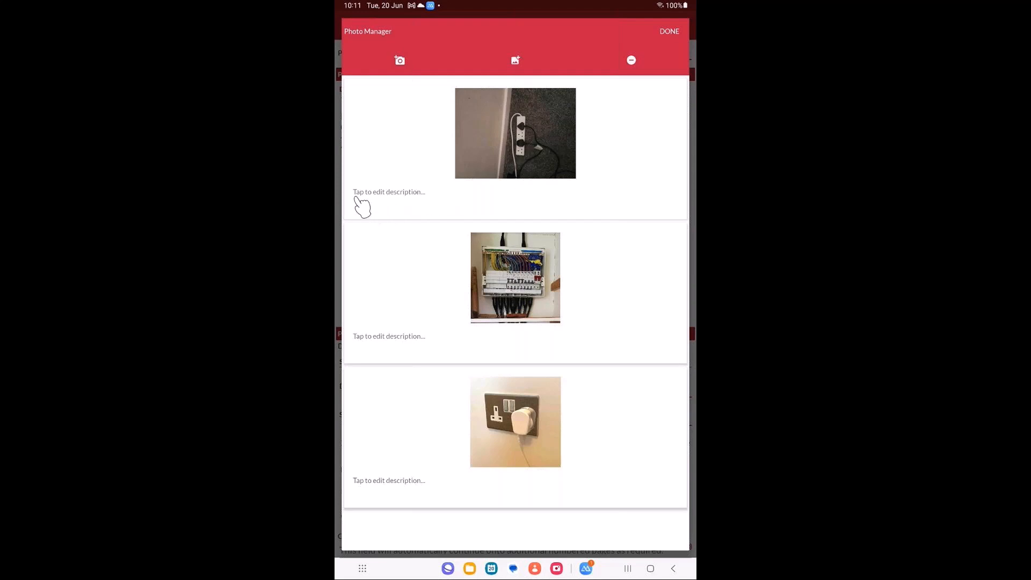
{"action": "left_click", "coordinate": [400, 196]}
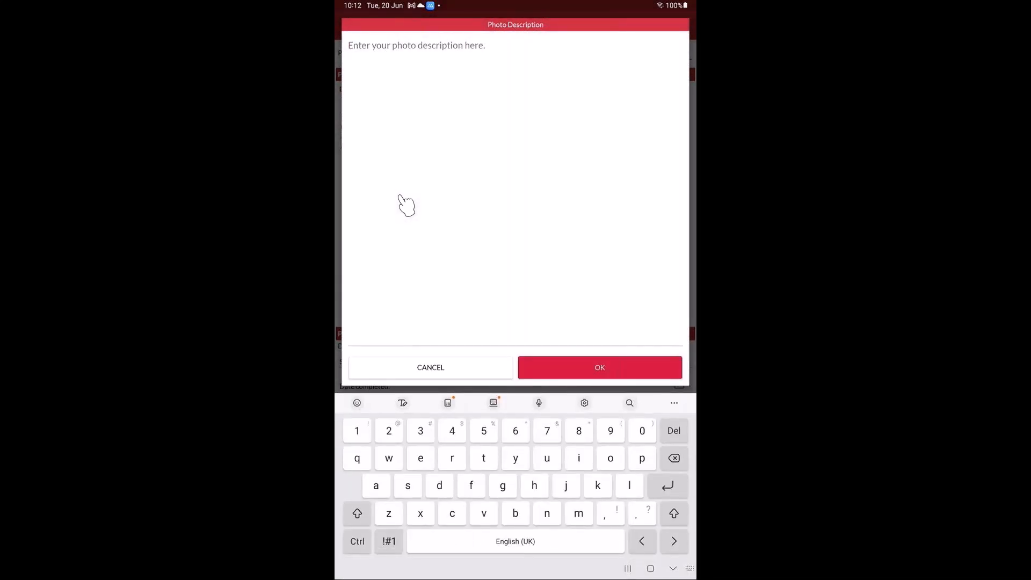
{"action": "type", "text": "exte"}
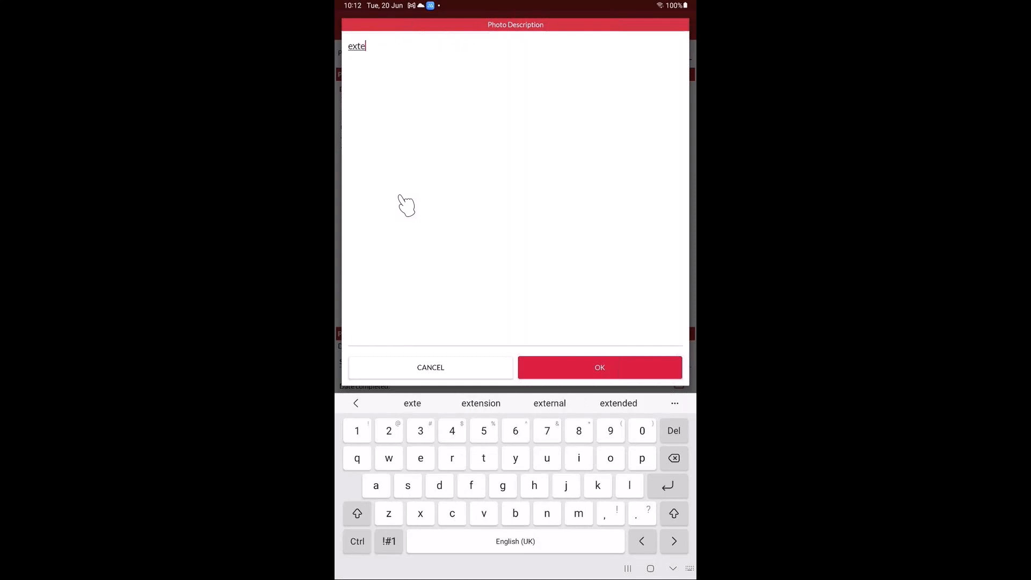
{"action": "type", "text": "nsion l"}
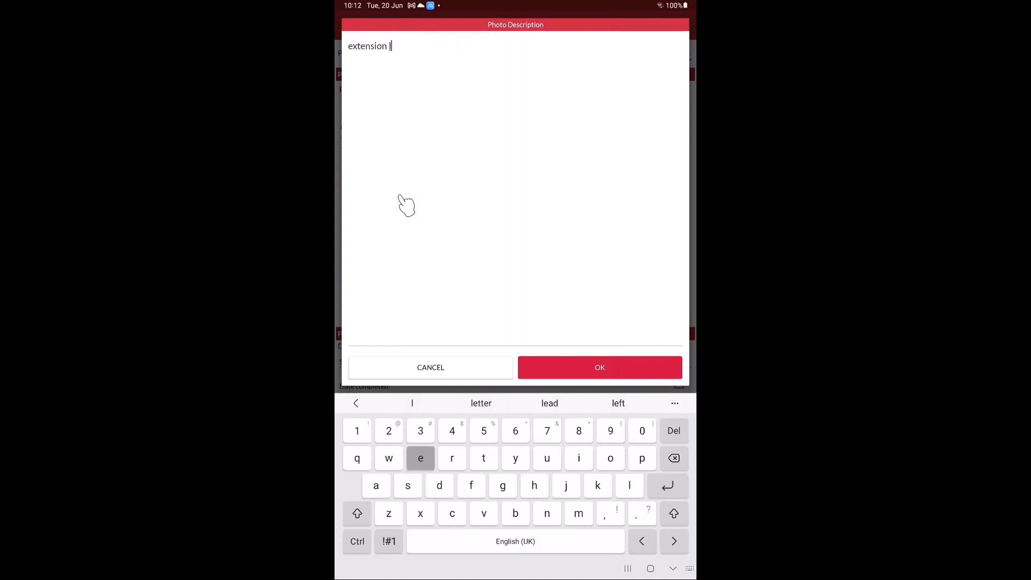
{"action": "type", "text": "ead"}
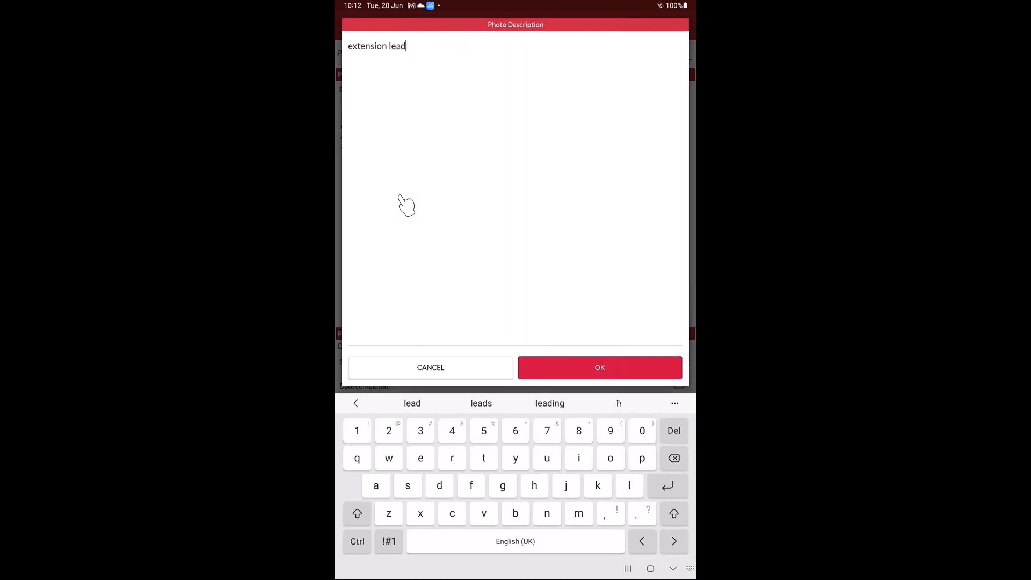
{"action": "left_click", "coordinate": [600, 368]}
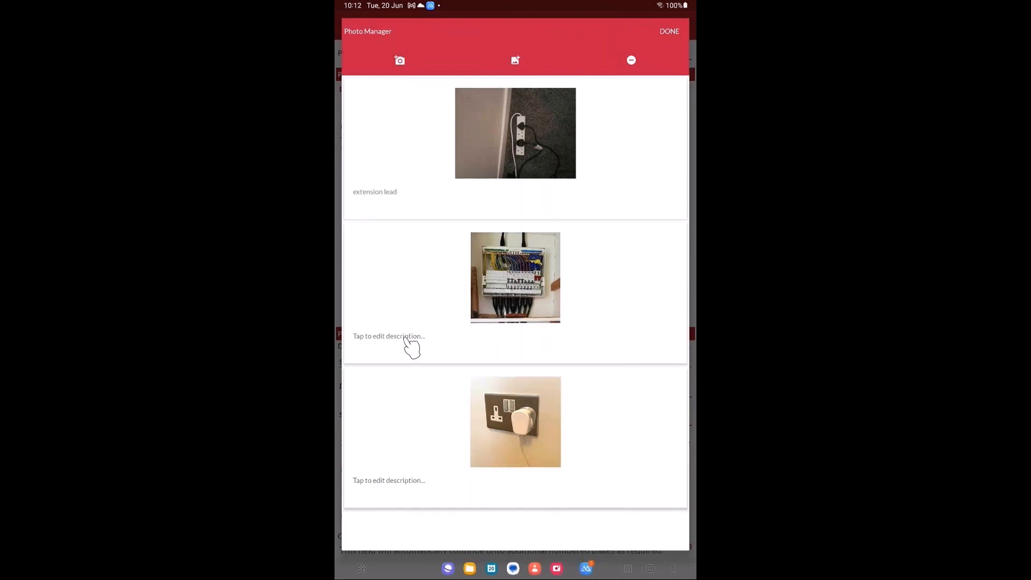
Step: Set the description of the consumer unit photo to "db1"
{"action": "left_click", "coordinate": [384, 336]}
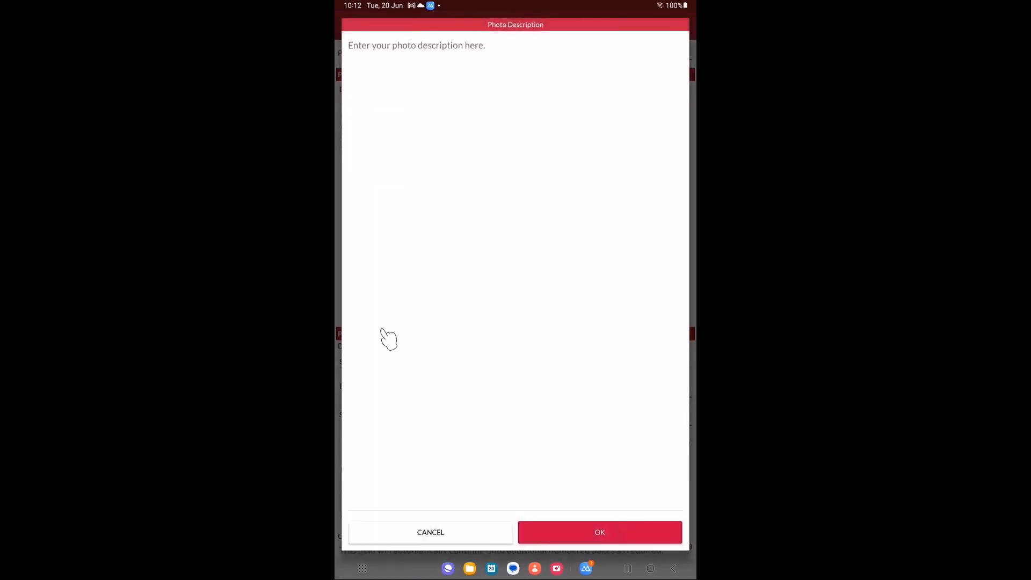
{"action": "left_click", "coordinate": [394, 339]}
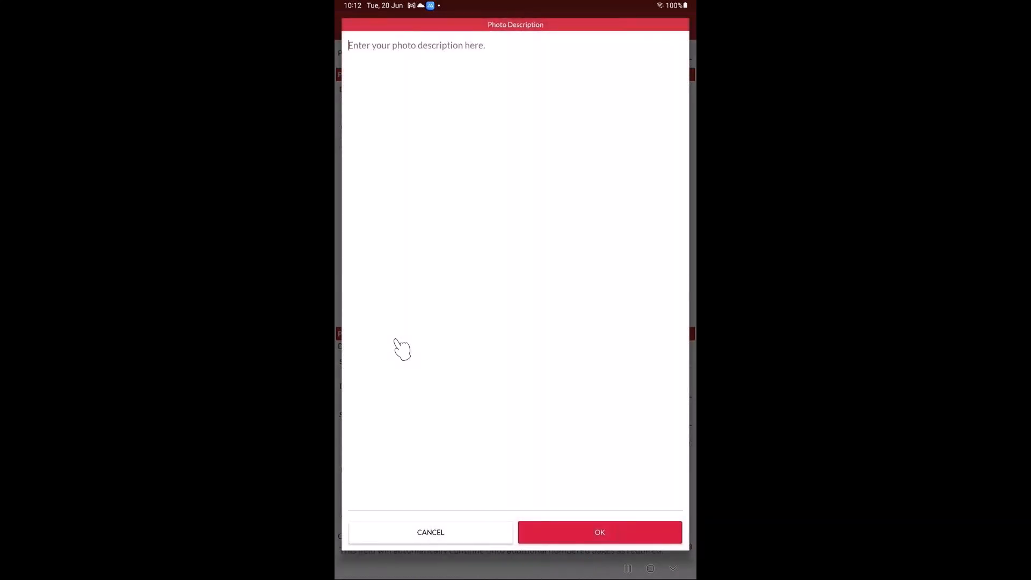
{"action": "type", "text": "db1"}
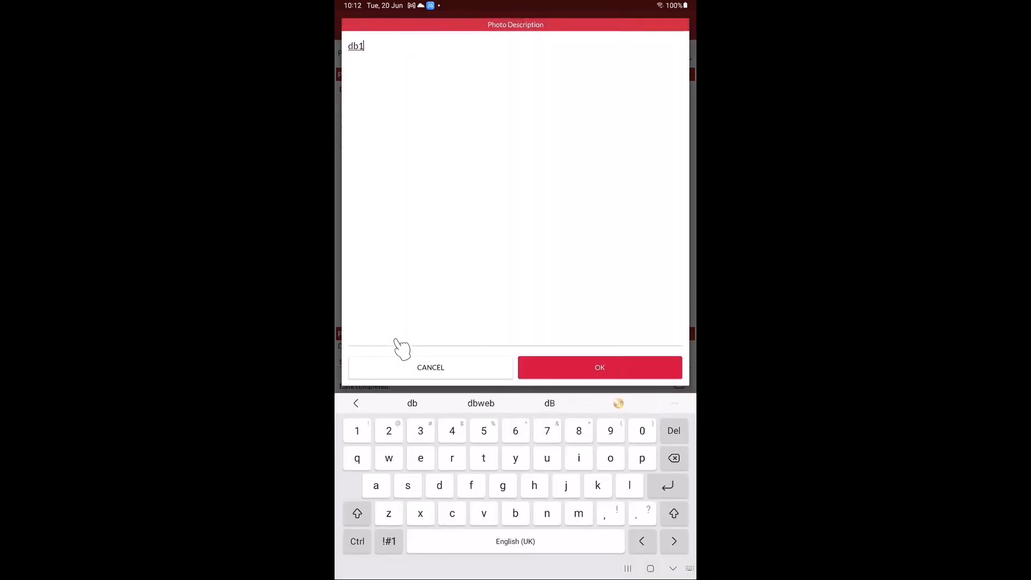
{"action": "key", "text": "Return"}
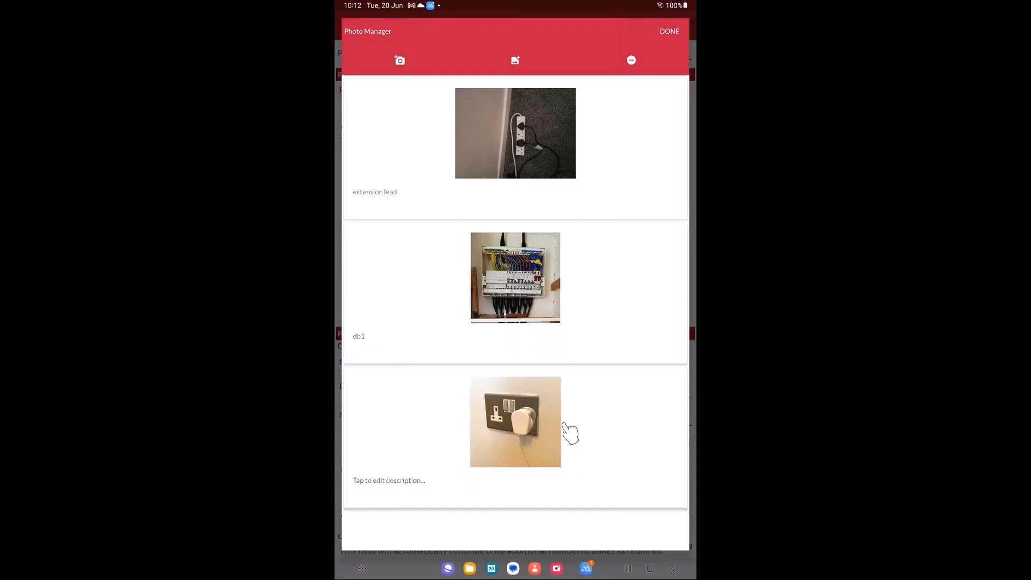
Step: Remove the "extension lead" photo and the undescribed wall socket photo from the certificate
{"action": "left_click", "coordinate": [421, 153]}
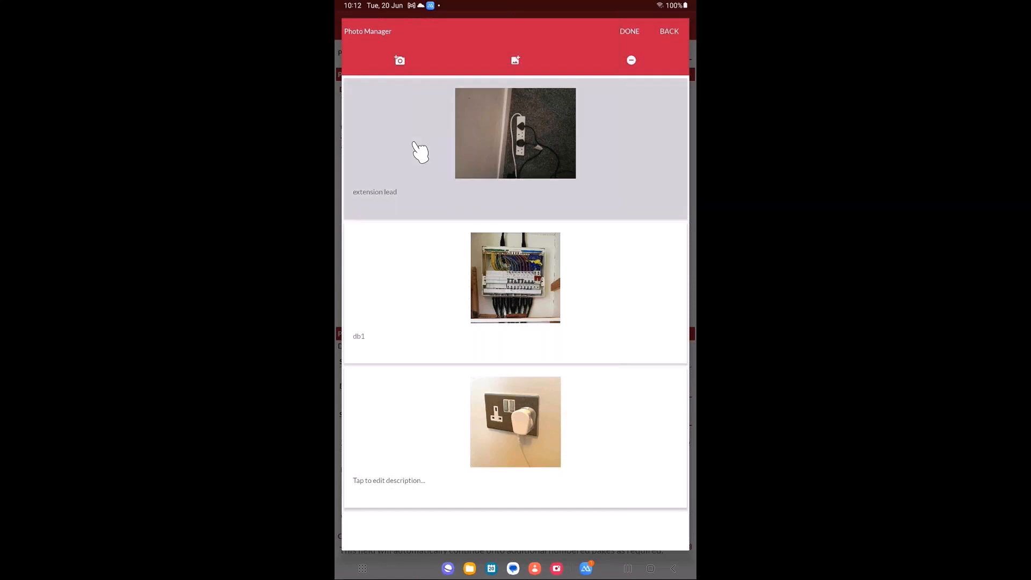
{"action": "left_click", "coordinate": [499, 425]}
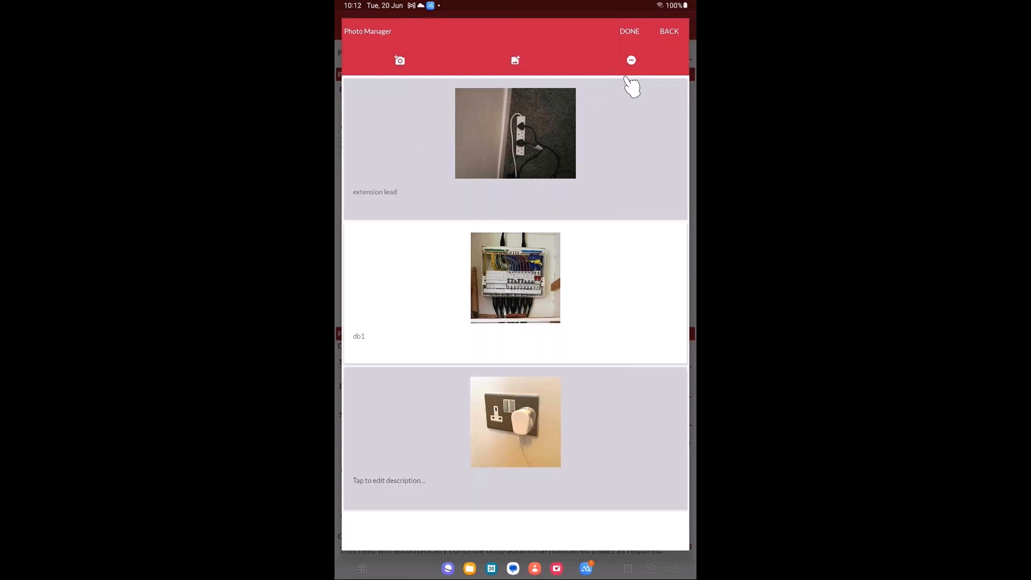
{"action": "left_click", "coordinate": [631, 61]}
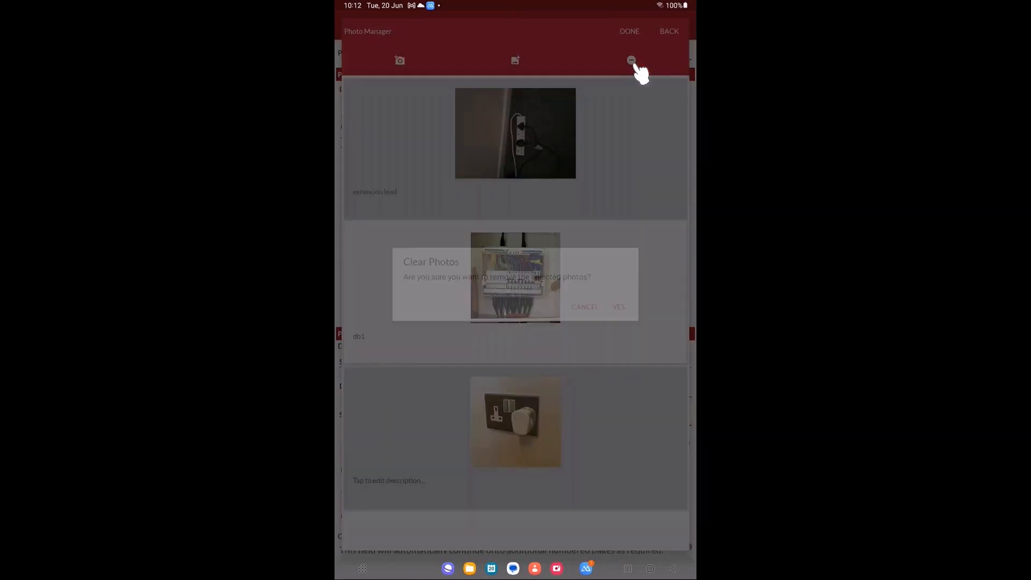
{"action": "key", "text": "Return"}
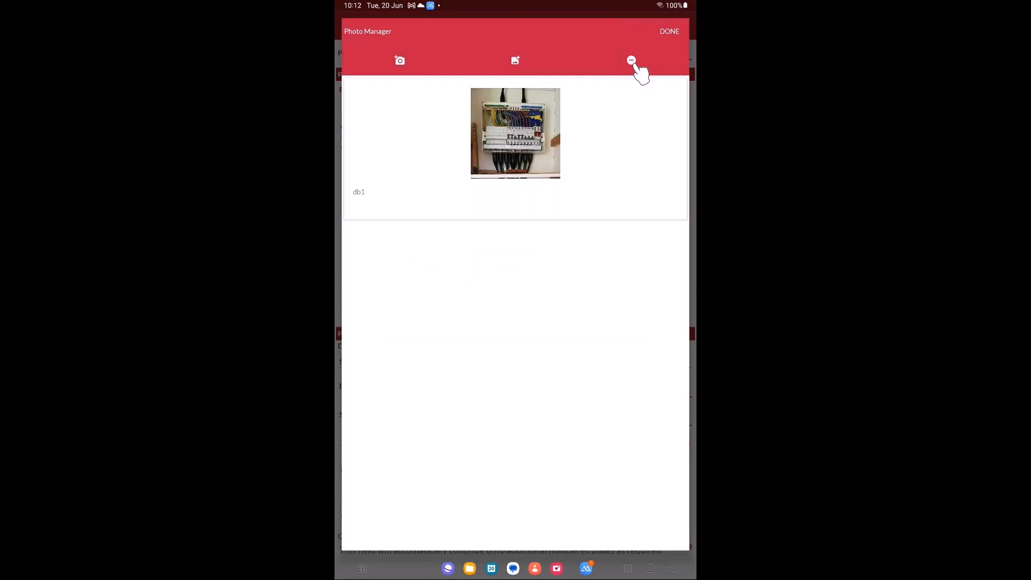
Step: Finish the photo changes, save and close the MWC18.2C minor works certificate, and upload it from the certificate list
{"action": "left_click", "coordinate": [669, 33]}
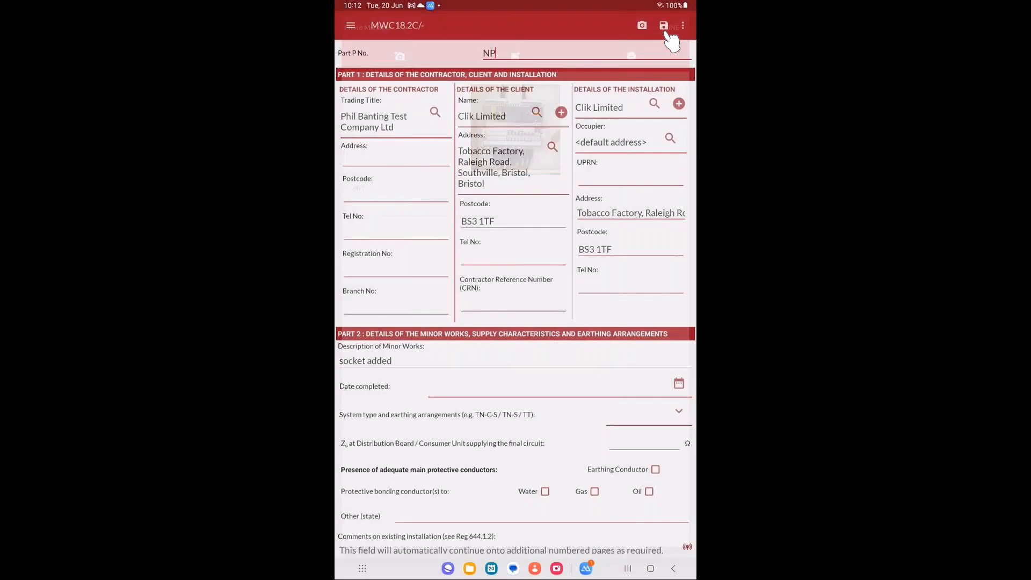
{"action": "key", "text": "Escape"}
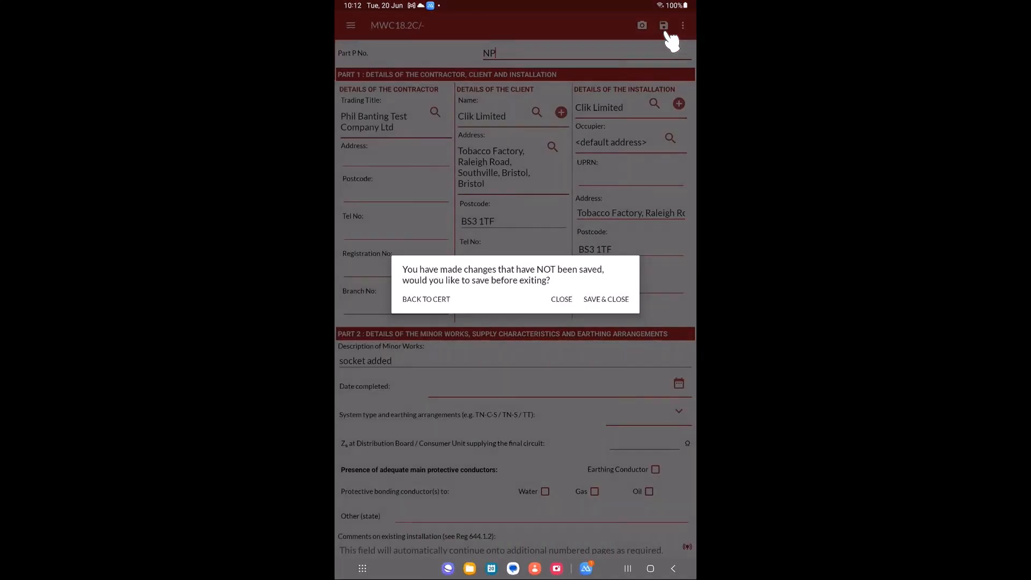
{"action": "key", "text": "Return"}
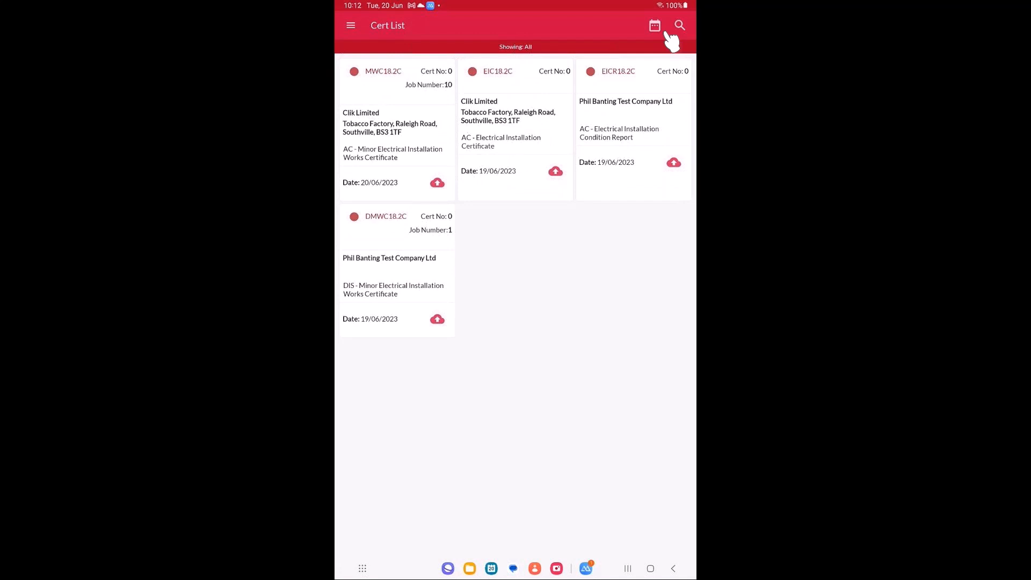
{"action": "left_click", "coordinate": [432, 178]}
{"action": "left_click", "coordinate": [633, 307]}
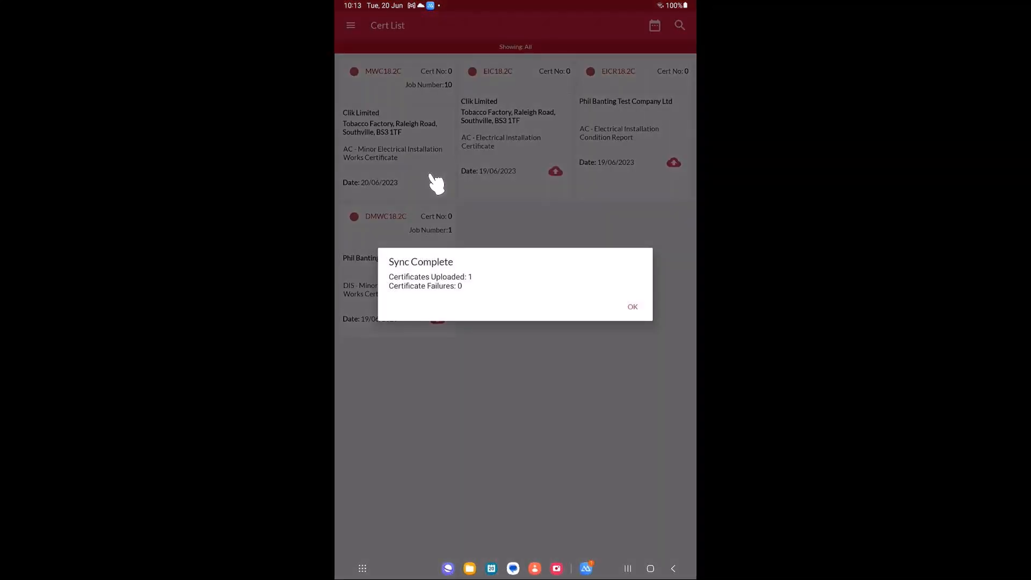
{"action": "left_click", "coordinate": [436, 182]}
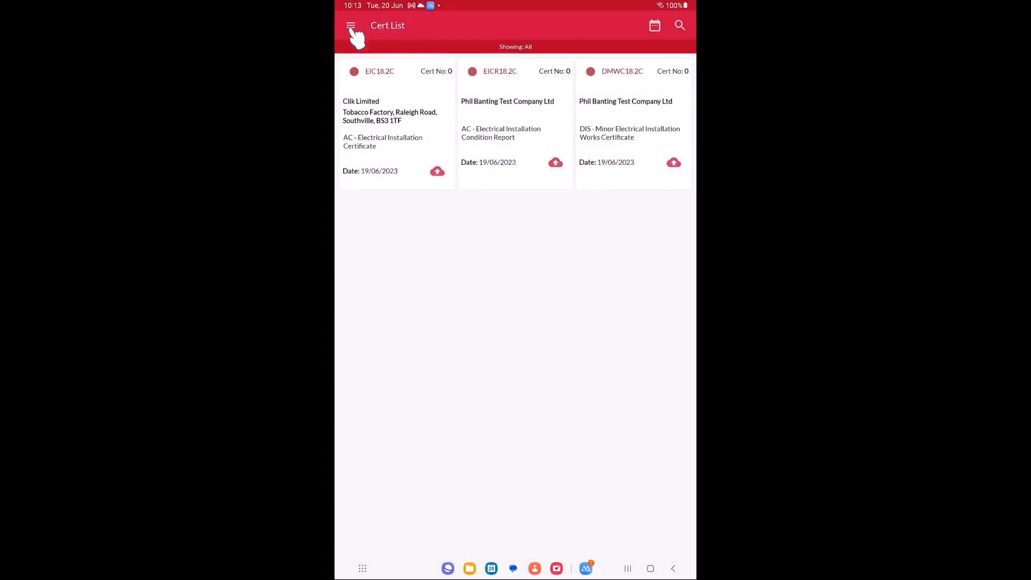
Step: Review the photo settings, checking the available image formats and JPEG quality levels
{"action": "left_click", "coordinate": [352, 27]}
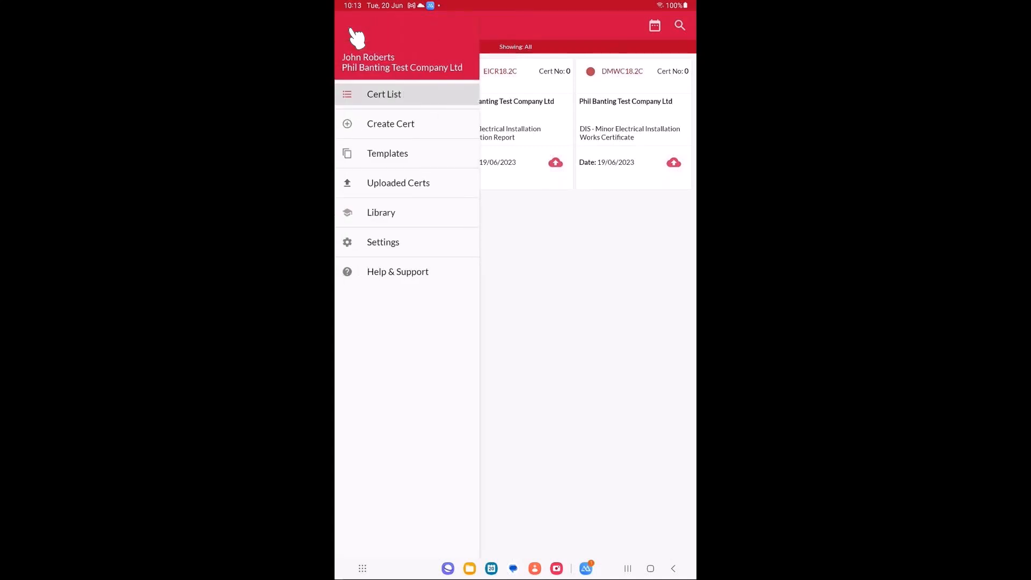
{"action": "left_click", "coordinate": [415, 249]}
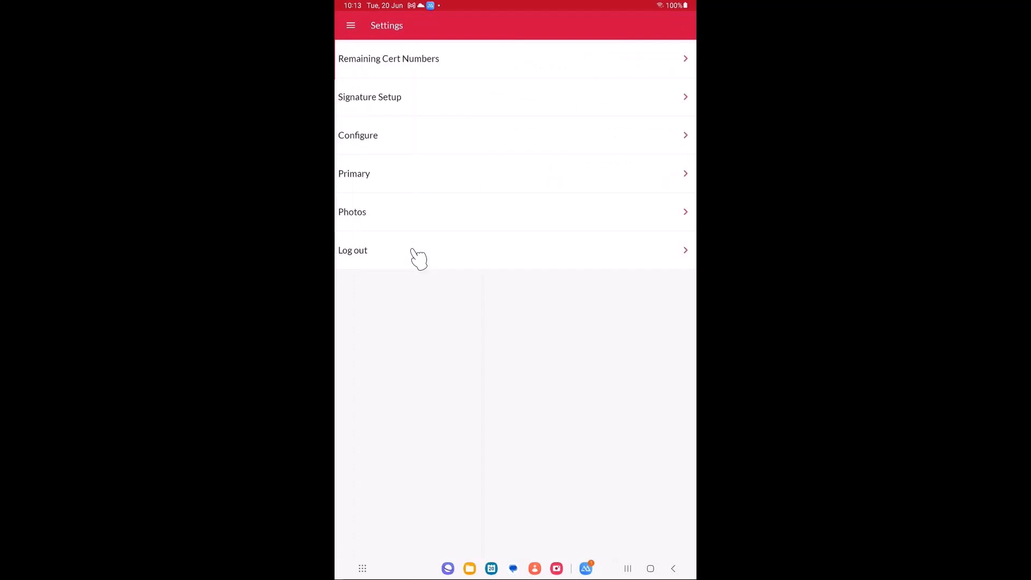
{"action": "left_click", "coordinate": [397, 225]}
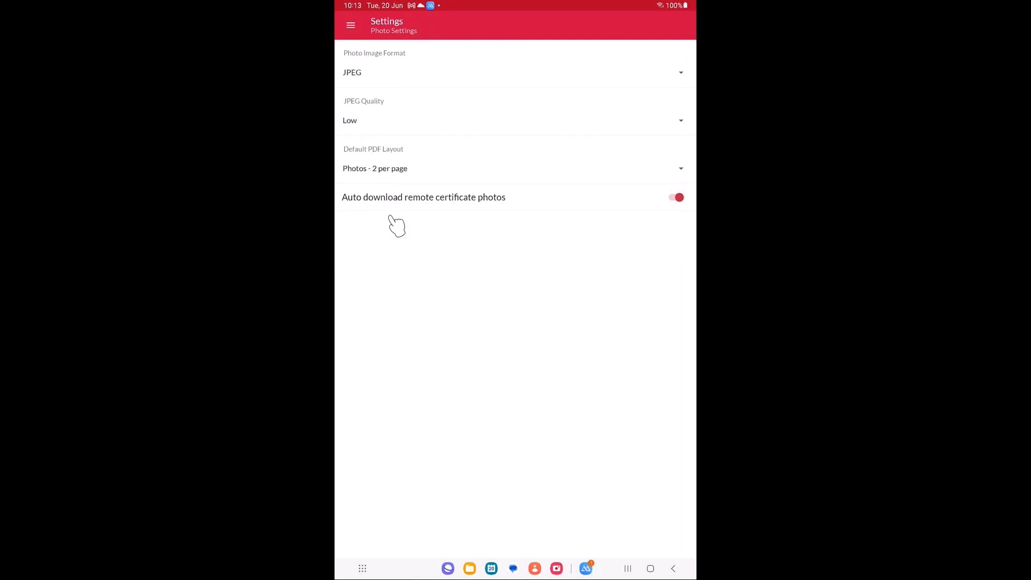
{"action": "left_click", "coordinate": [404, 81]}
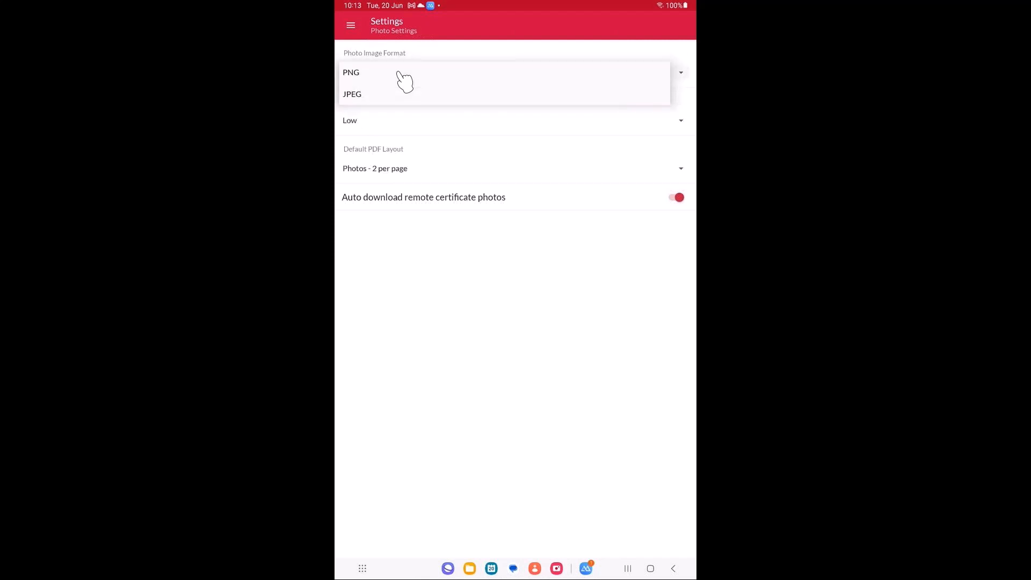
{"action": "left_click", "coordinate": [404, 80]}
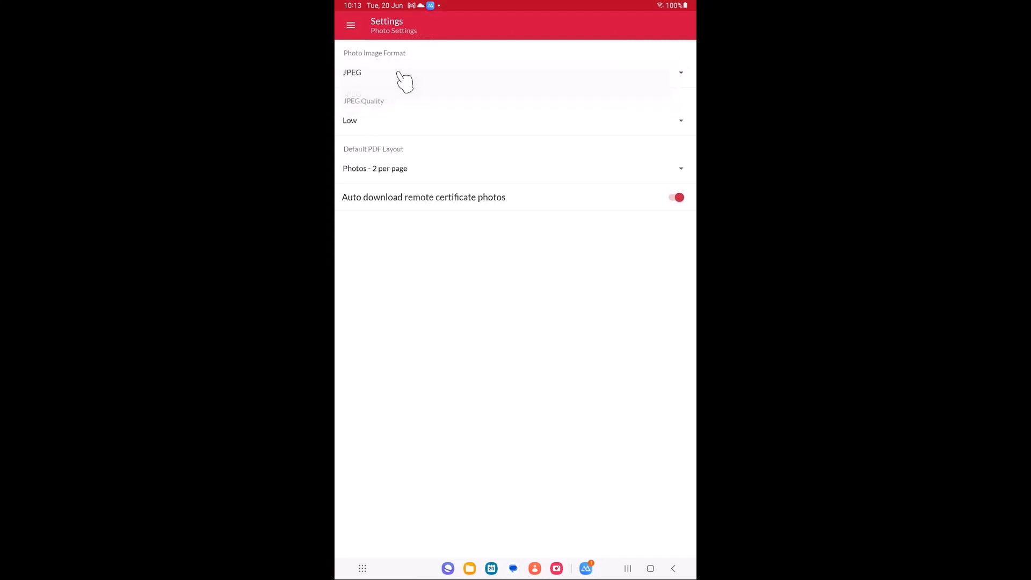
{"action": "left_click", "coordinate": [429, 134]}
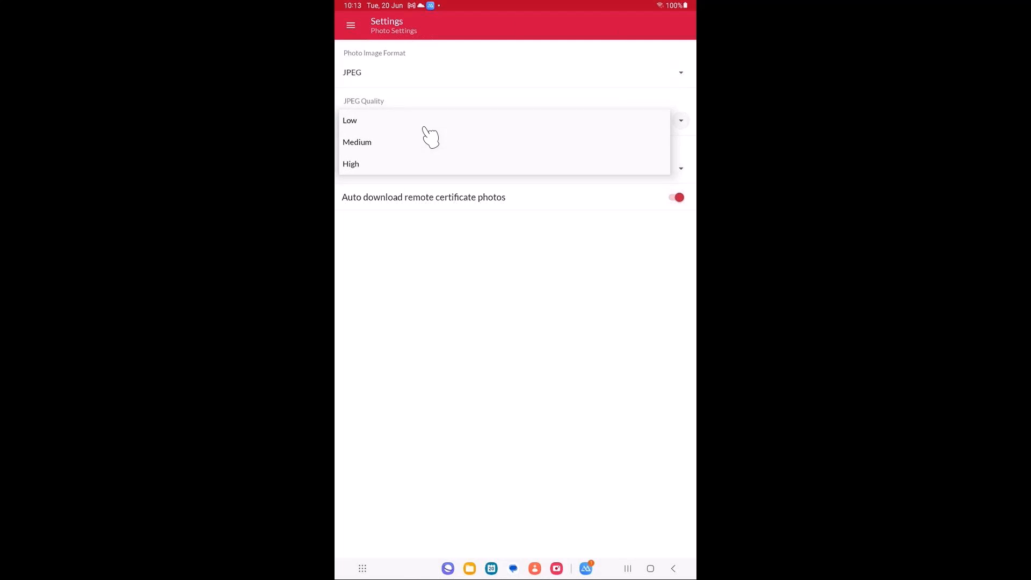
{"action": "left_click", "coordinate": [426, 128]}
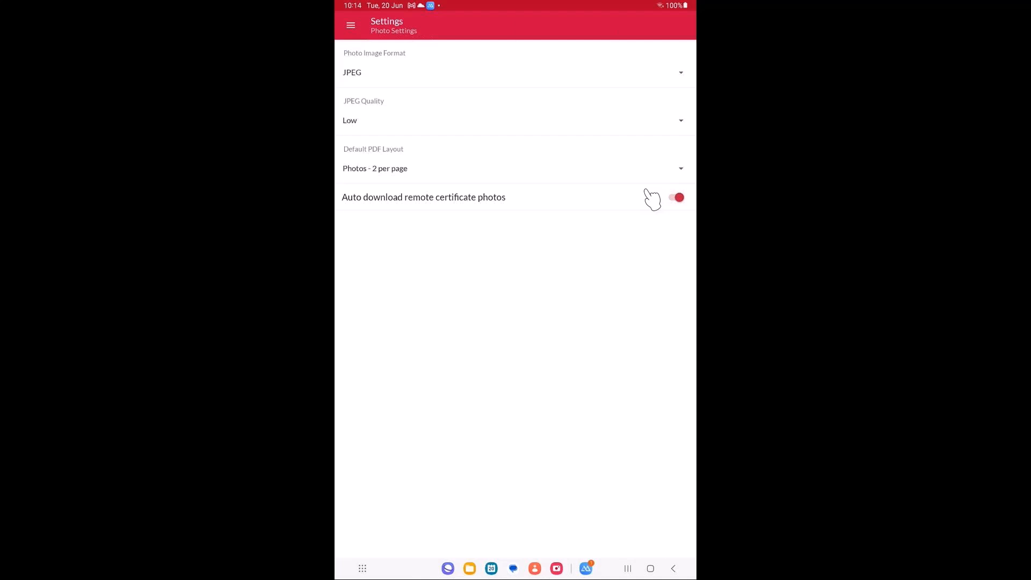
{"action": "left_click", "coordinate": [351, 26]}
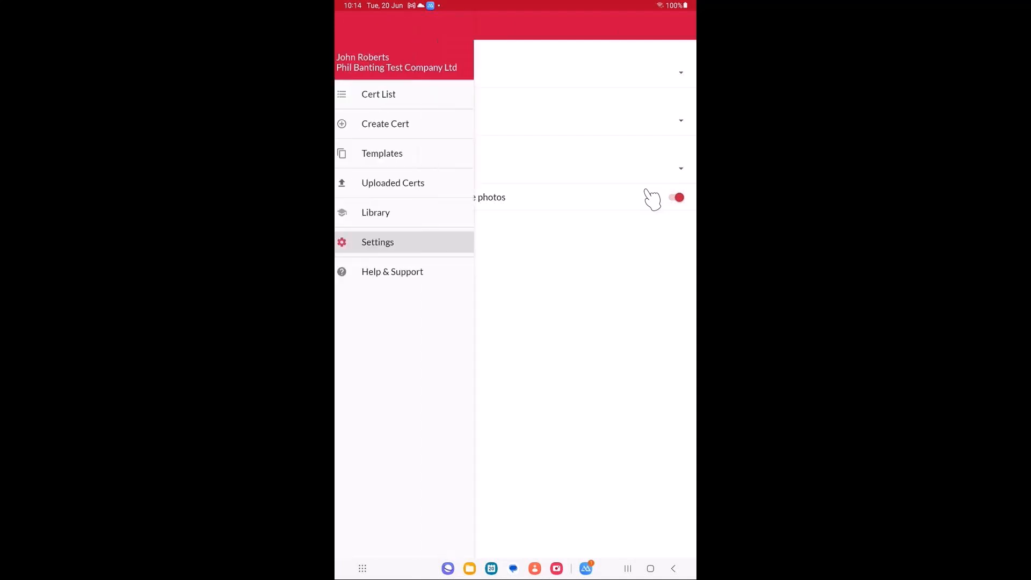
{"action": "left_click", "coordinate": [646, 190]}
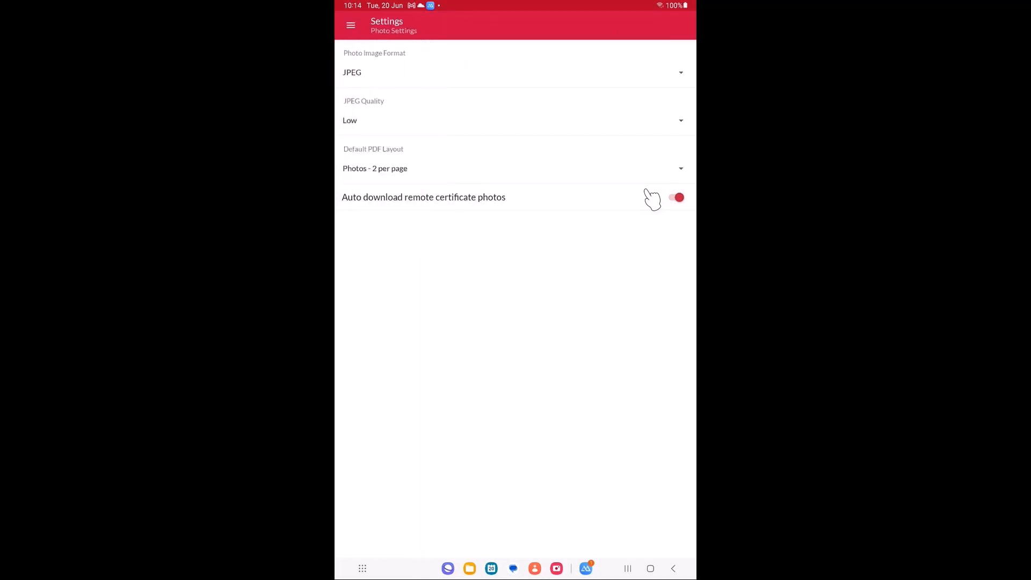
{"action": "left_click", "coordinate": [350, 25]}
{"action": "left_click", "coordinate": [646, 191]}
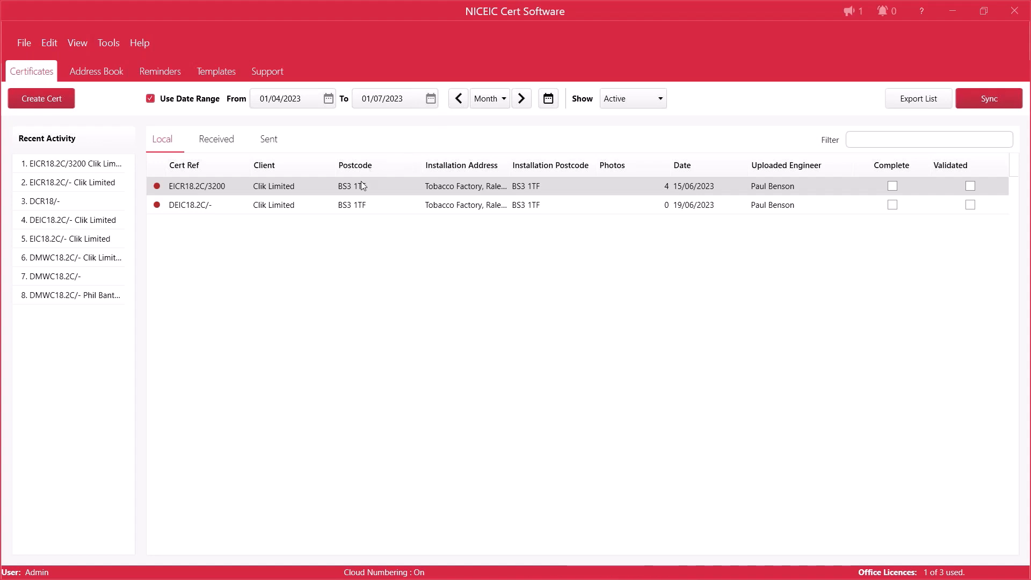
Step: Open the Clik Limited EICR18.2C certificate in the desktop software and show its attached photos
{"action": "double_click", "coordinate": [286, 188]}
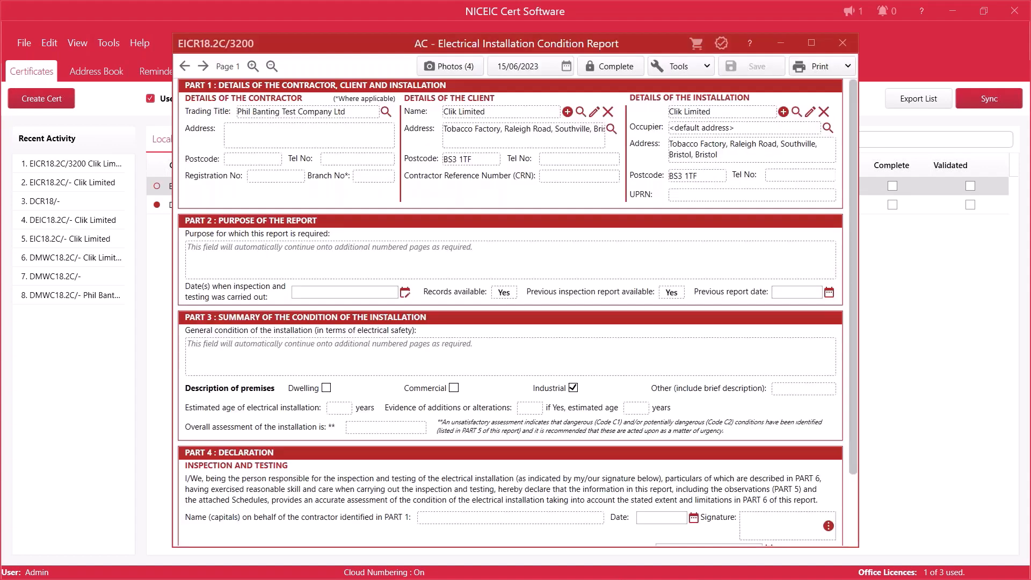
{"action": "left_click", "coordinate": [449, 67]}
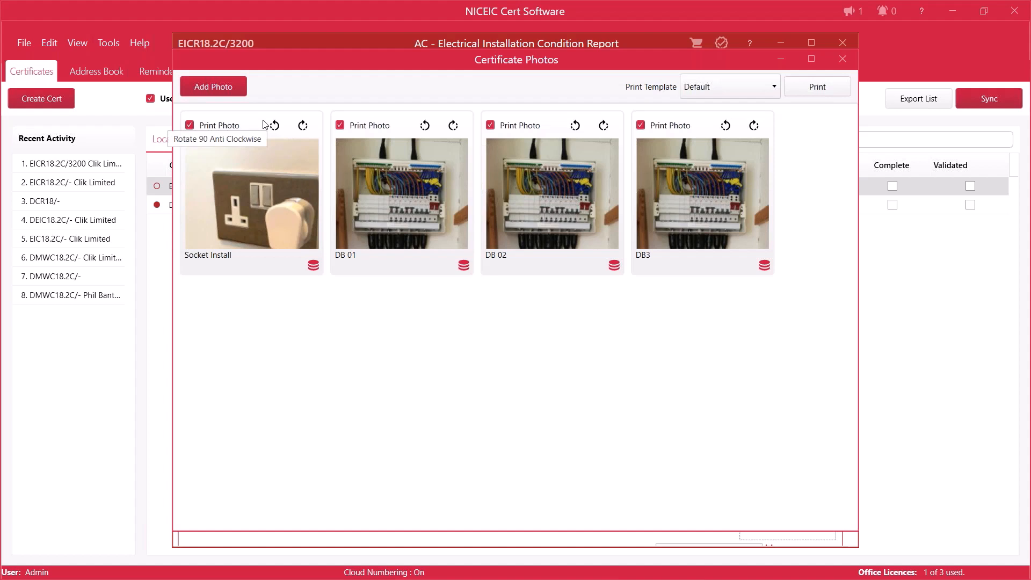
Step: Rotate the Socket Install photo clockwise in 90-degree increments through a full turn
{"action": "left_click", "coordinate": [303, 126]}
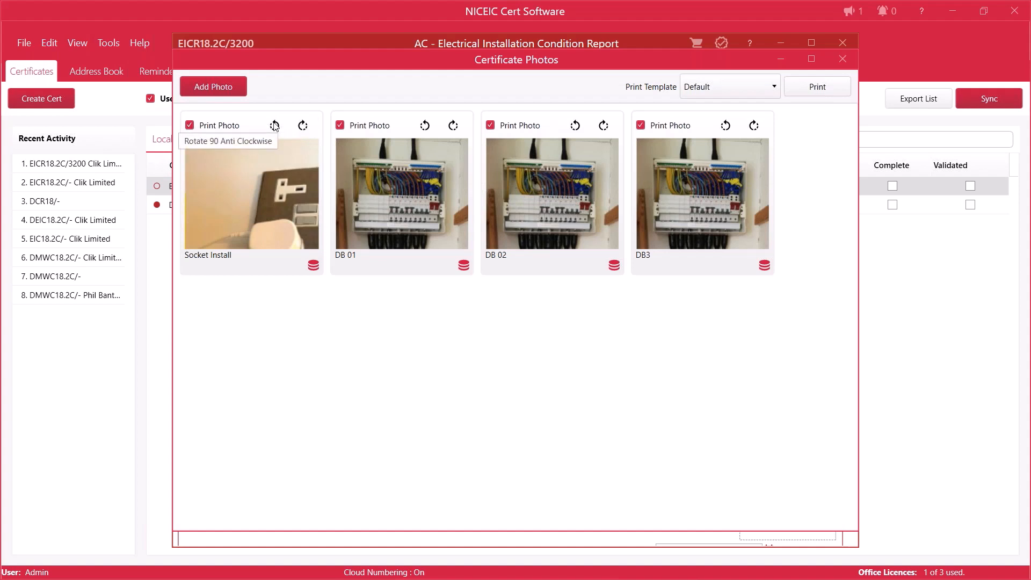
{"action": "left_click", "coordinate": [304, 127]}
{"action": "left_click", "coordinate": [305, 127]}
{"action": "left_click", "coordinate": [305, 126]}
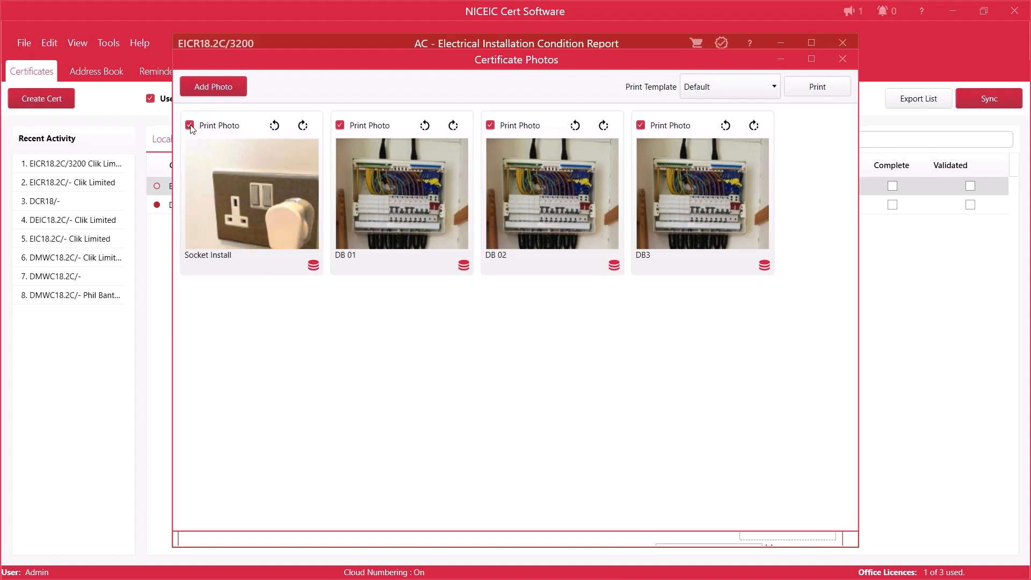
Step: Add the image New-Main-Fuseboard-.jpg from the Pictures folder to the certificate's photos
{"action": "left_click", "coordinate": [219, 95]}
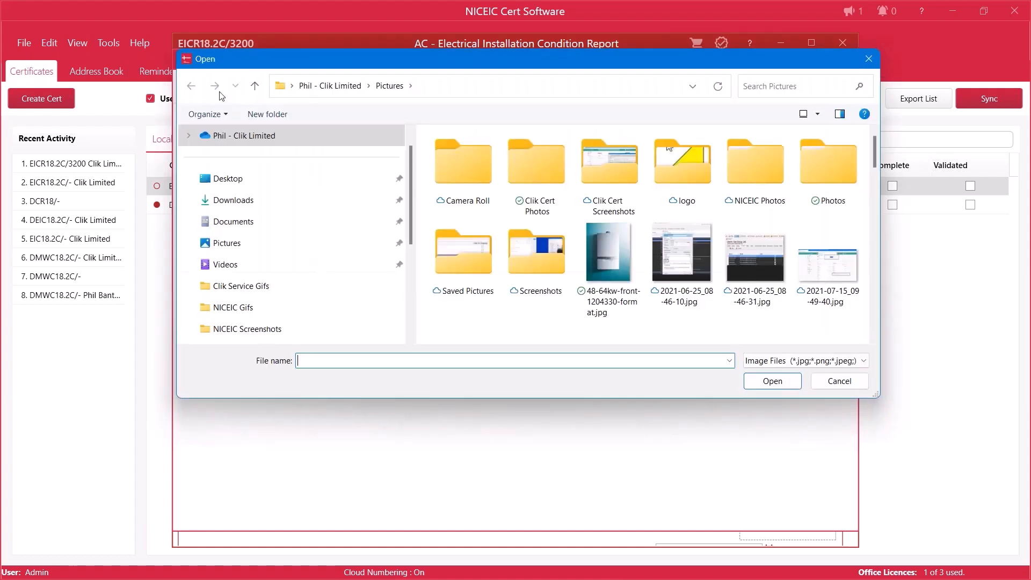
{"action": "scroll", "coordinate": [626, 246], "scroll_direction": "down", "scroll_amount": 3}
{"action": "scroll", "coordinate": [624, 246], "scroll_direction": "down", "scroll_amount": 5}
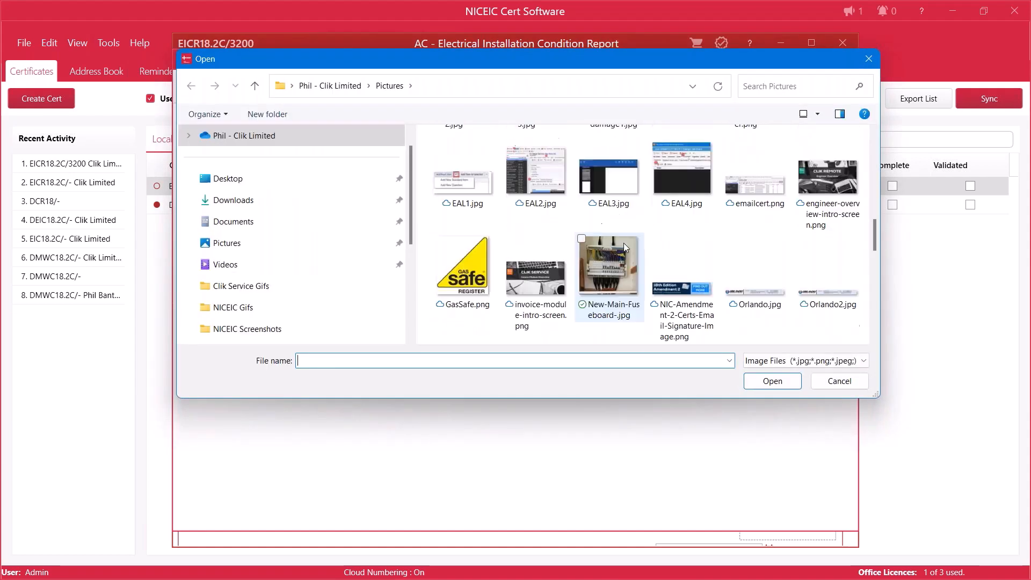
{"action": "left_click", "coordinate": [615, 275]}
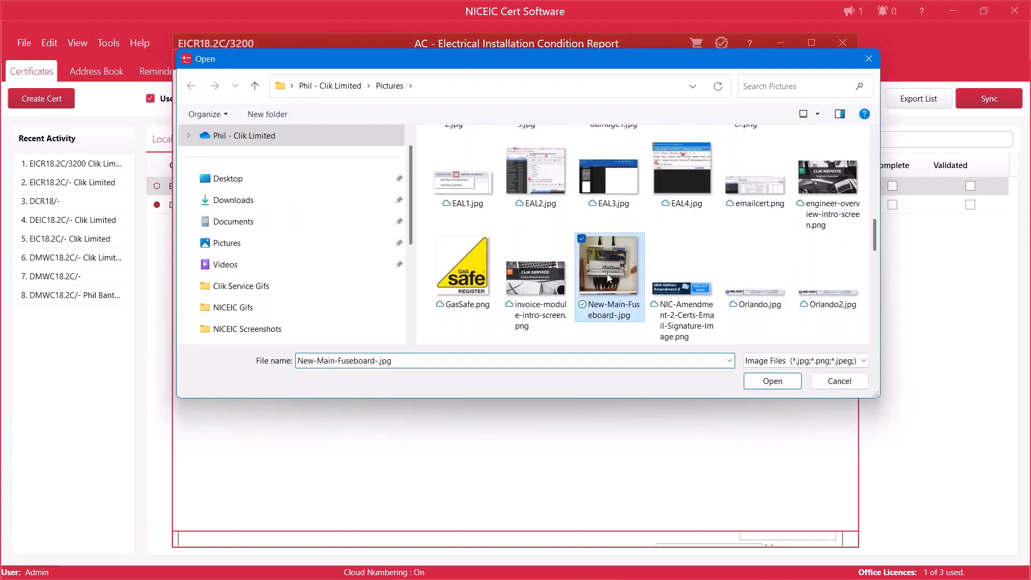
{"action": "left_click", "coordinate": [781, 383]}
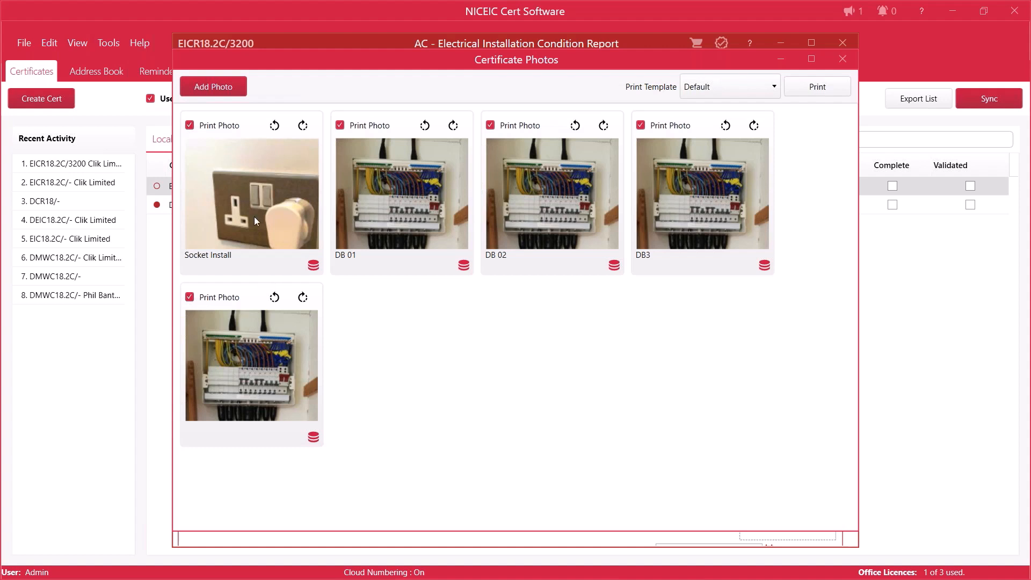
Step: Delete the newly added fuseboard photo without a description from the certificate, accepting its removal despite the server problem
{"action": "left_click", "coordinate": [251, 301]}
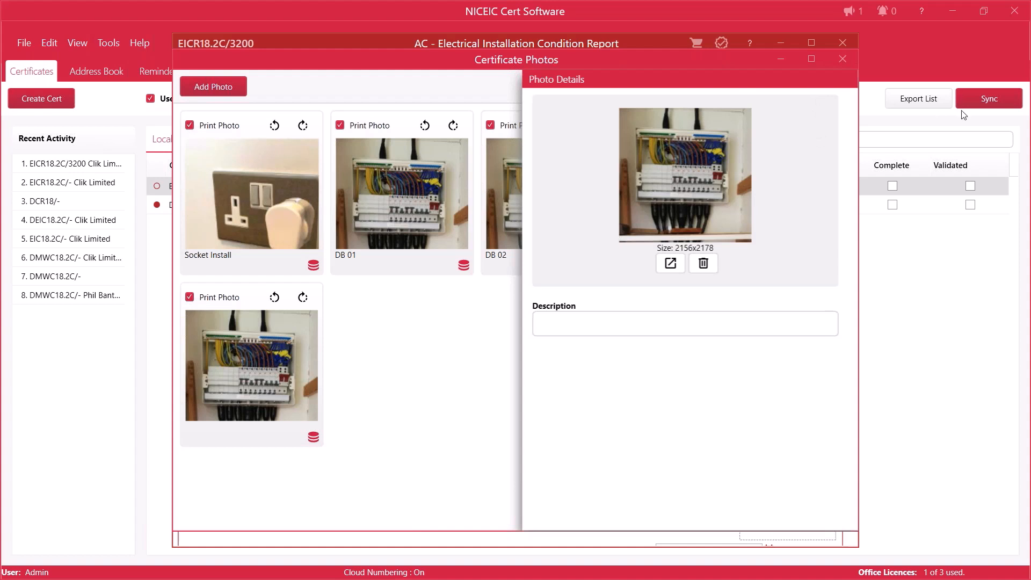
{"action": "left_click", "coordinate": [704, 263]}
{"action": "left_click", "coordinate": [559, 345]}
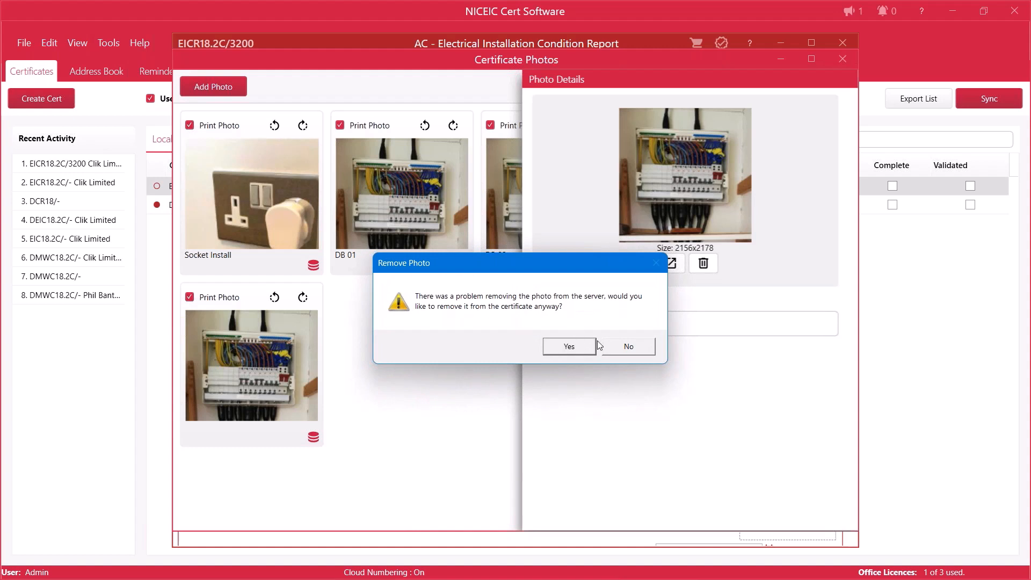
{"action": "left_click", "coordinate": [557, 346]}
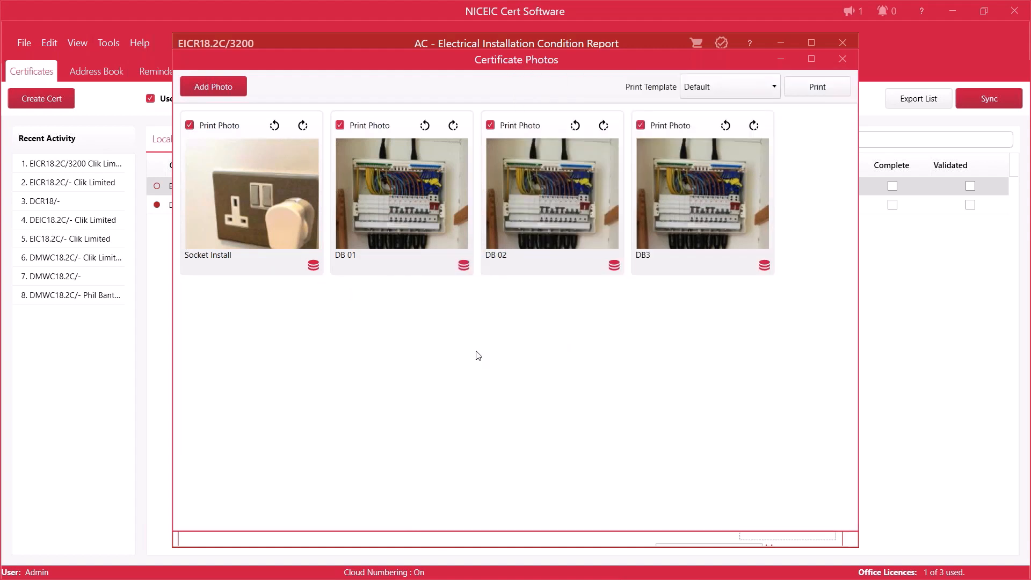
Step: Change the description of the DB 01 photo to "DB 01 - Stairs"
{"action": "left_click", "coordinate": [429, 204]}
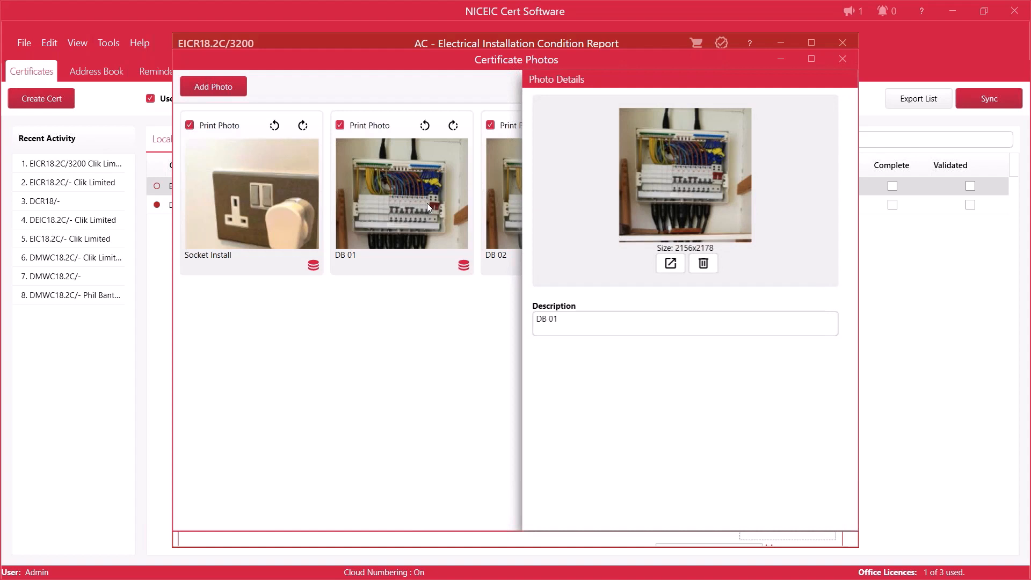
{"action": "left_click", "coordinate": [559, 317]}
{"action": "type", "text": "- Styairs"}
{"action": "key", "text": "BackSpace"}
{"action": "key", "text": "BackSpace"}
{"action": "key", "text": "BackSpace"}
{"action": "key", "text": "BackSpace"}
{"action": "key", "text": "BackSpace"}
{"action": "type", "text": "airs"}
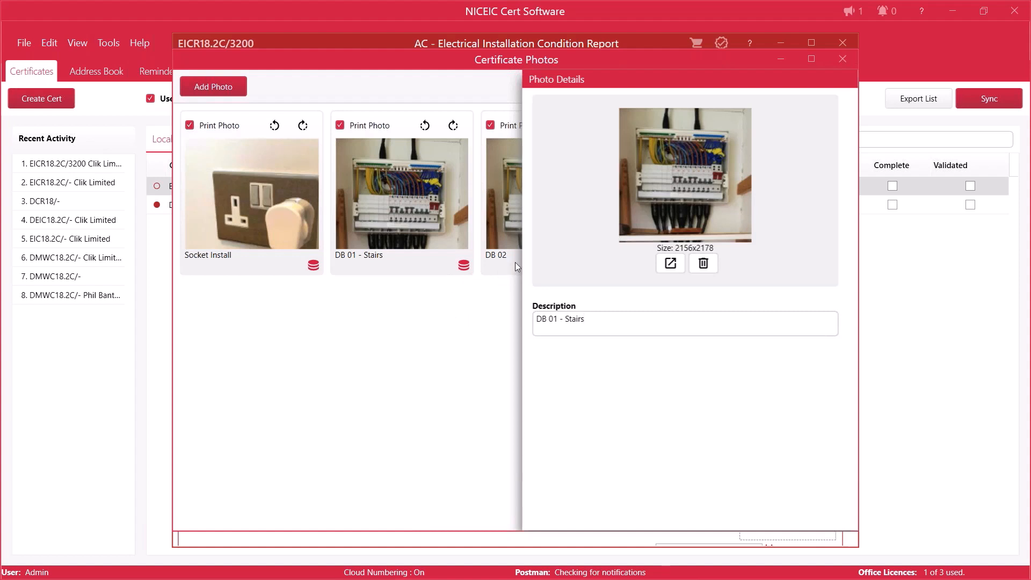
Step: View the DB 01 - Stairs photo in the external image viewer, and close the viewer and the photo details
{"action": "left_click", "coordinate": [671, 267]}
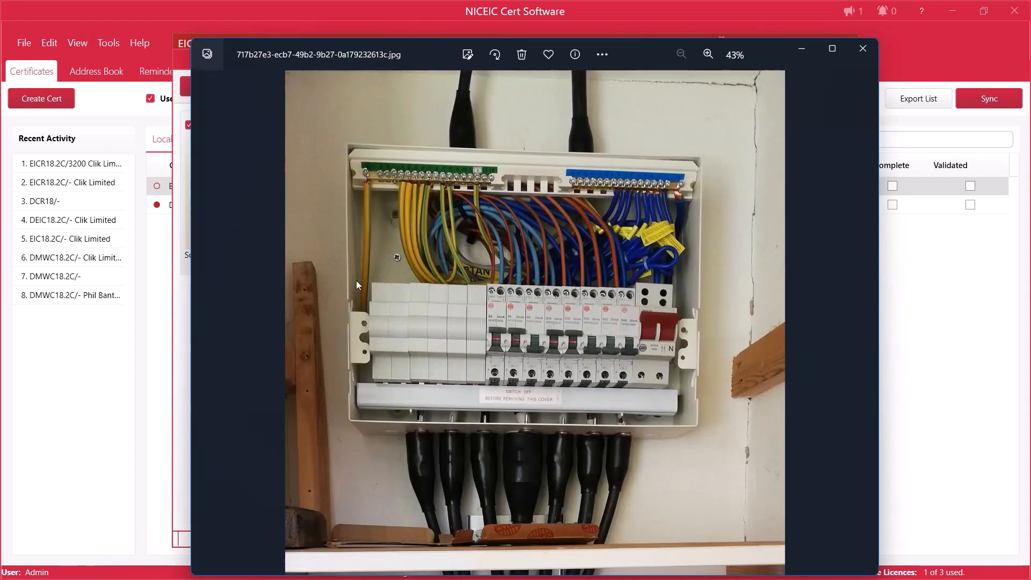
{"action": "left_click", "coordinate": [852, 58]}
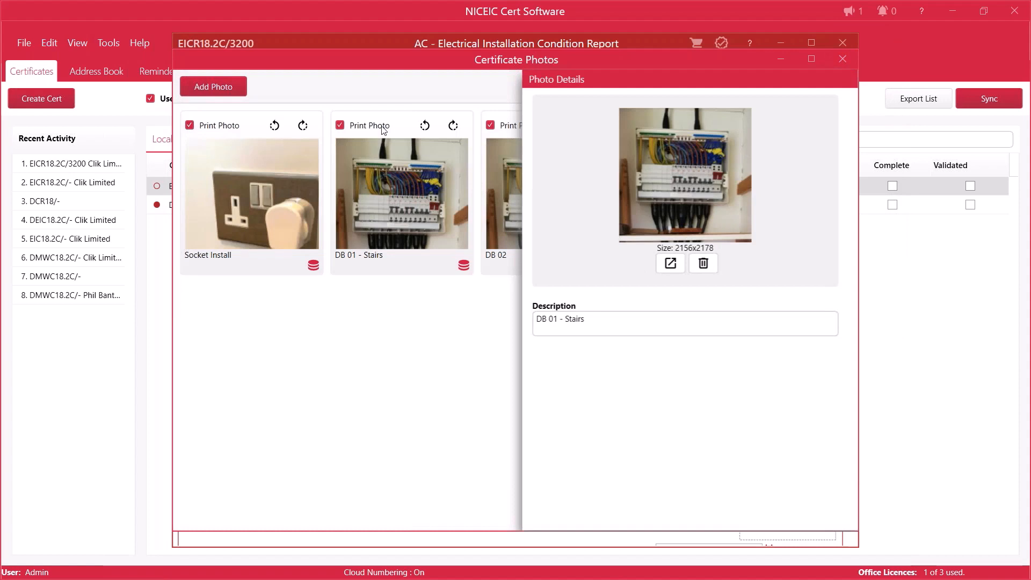
{"action": "left_click", "coordinate": [398, 126]}
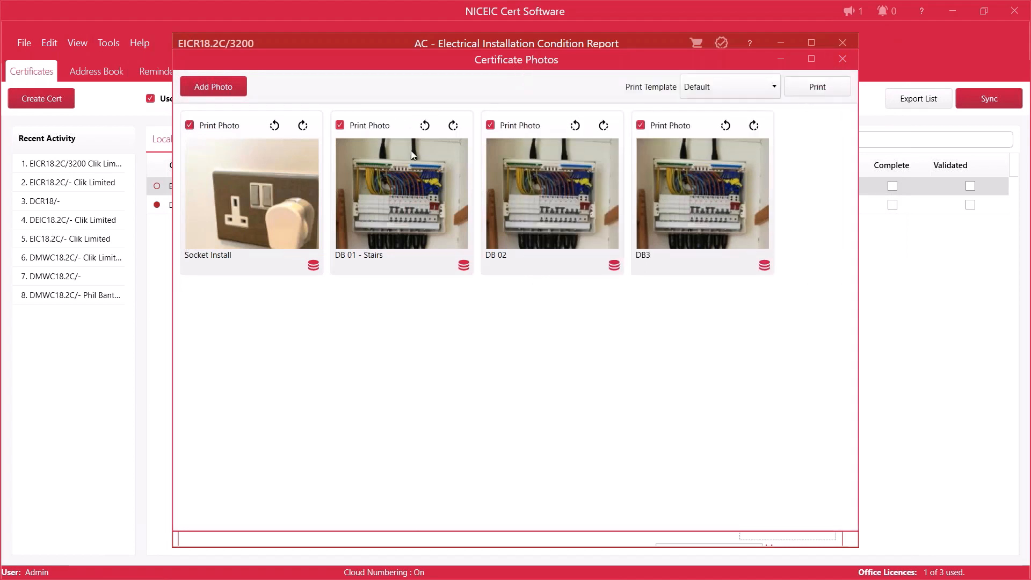
Step: Check the print template choices and preview the certificate's photo sheet with two photos per page
{"action": "left_click", "coordinate": [689, 93]}
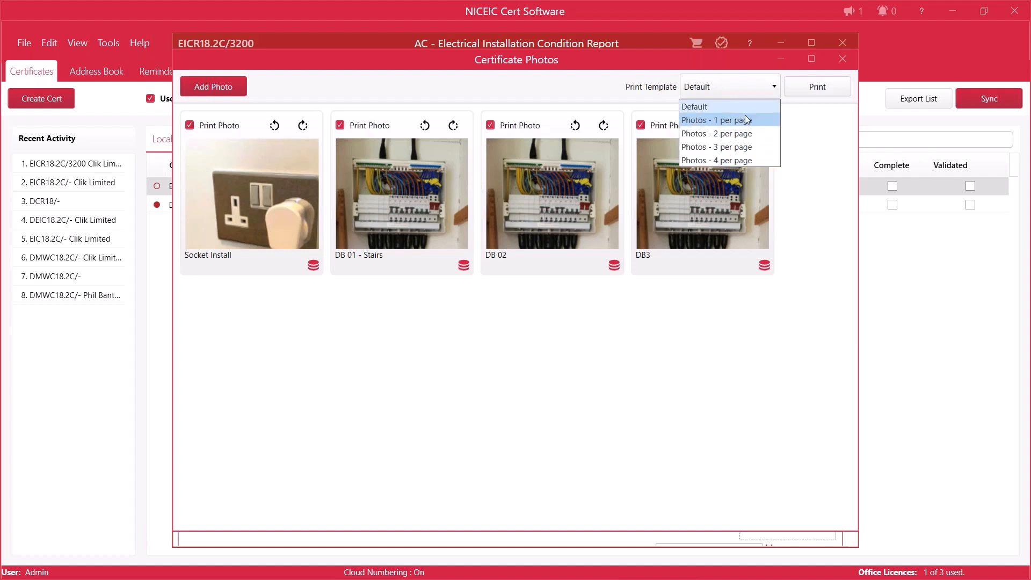
{"action": "left_click", "coordinate": [527, 346]}
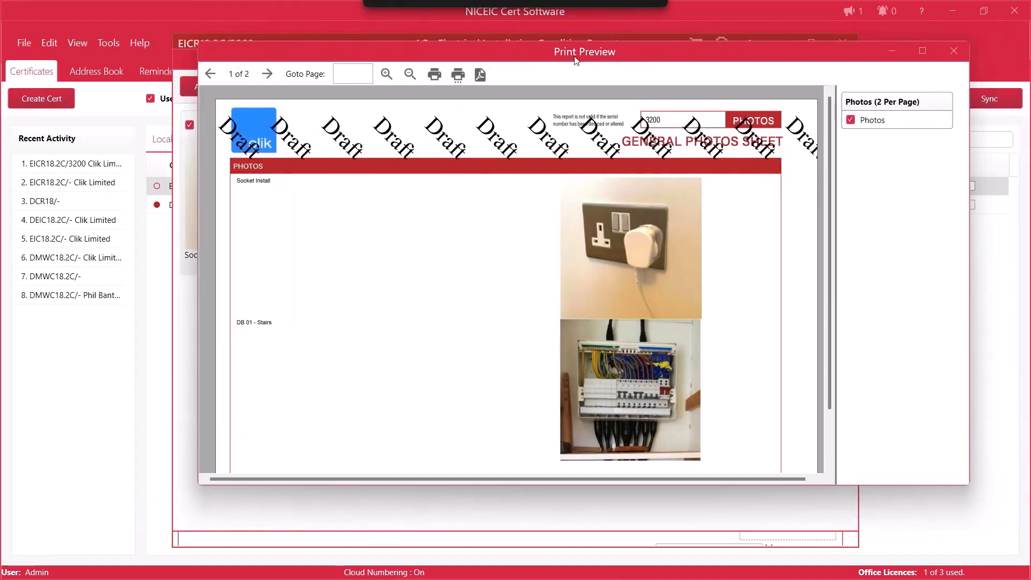
{"action": "scroll", "coordinate": [379, 315], "scroll_direction": "down", "scroll_amount": 1}
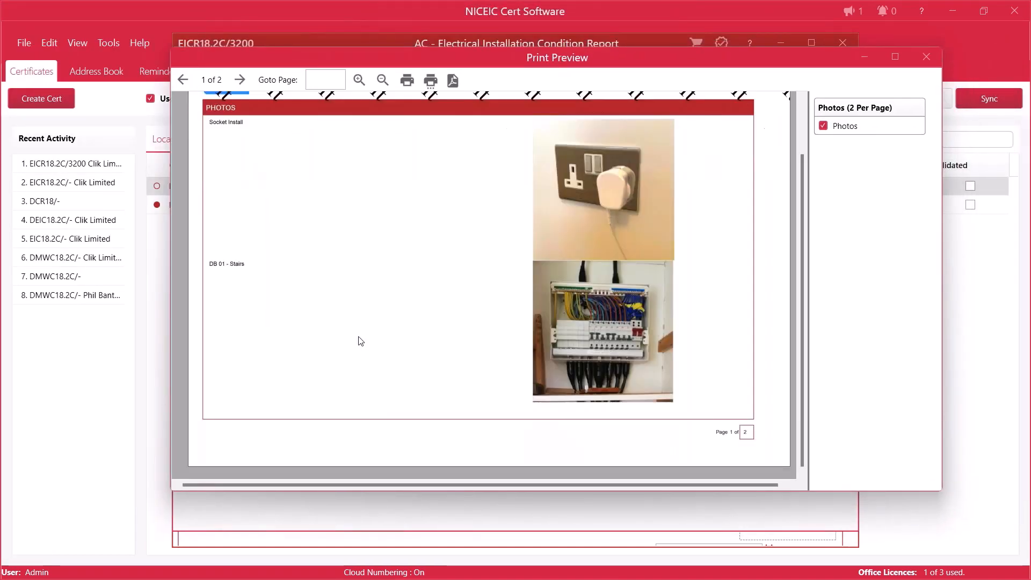
Step: Check the second page of the certificate's photo sheet preview and close the preview
{"action": "left_click", "coordinate": [240, 80]}
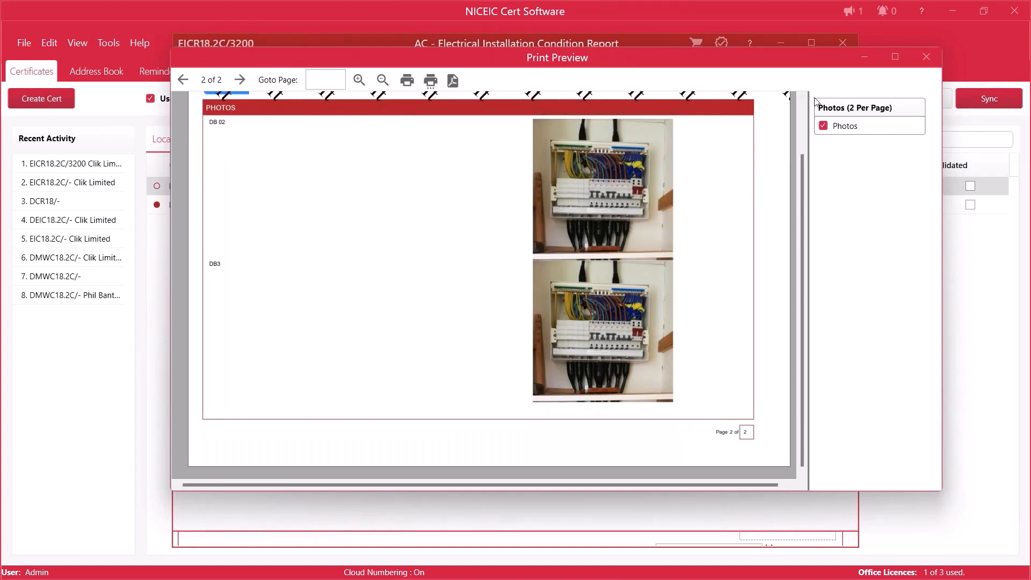
{"action": "scroll", "coordinate": [670, 221], "scroll_direction": "up", "scroll_amount": 3}
{"action": "scroll", "coordinate": [670, 221], "scroll_direction": "down", "scroll_amount": 3}
{"action": "left_click", "coordinate": [926, 56]}
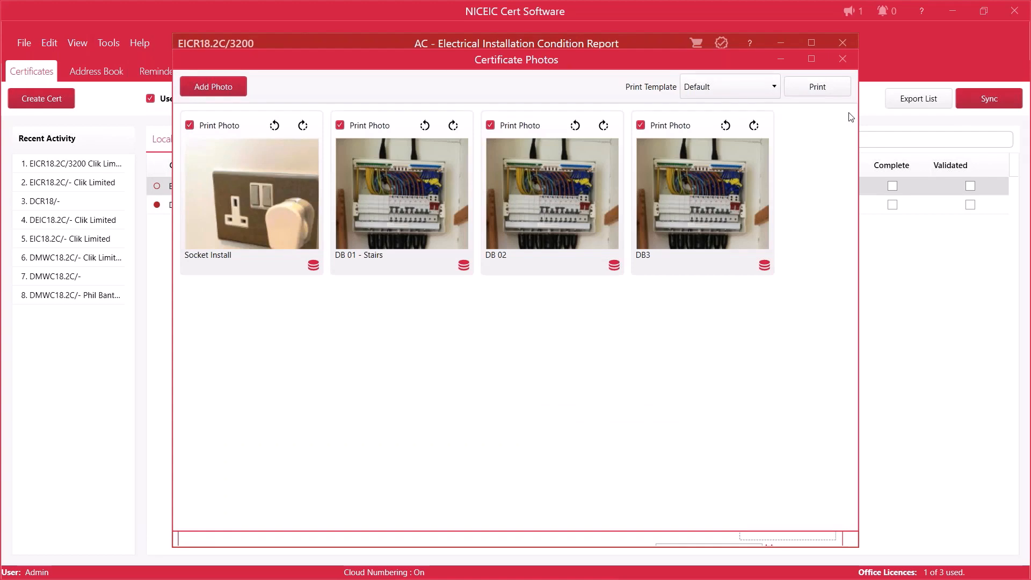
Step: Close the certificate photos and mark the EICR18.2C/3200 certificate as complete
{"action": "left_click", "coordinate": [842, 59]}
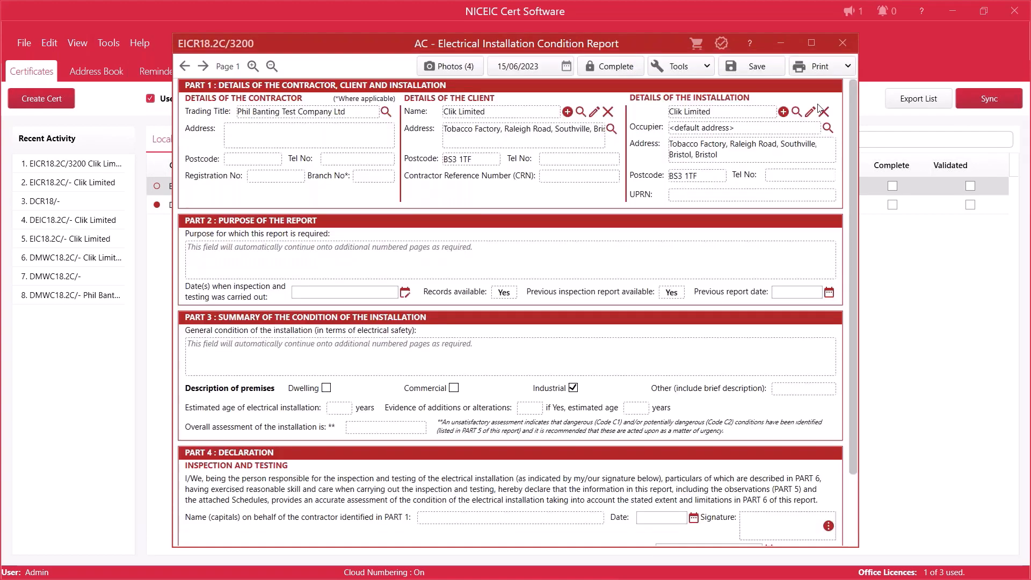
{"action": "left_click", "coordinate": [617, 69]}
{"action": "left_click", "coordinate": [707, 321]}
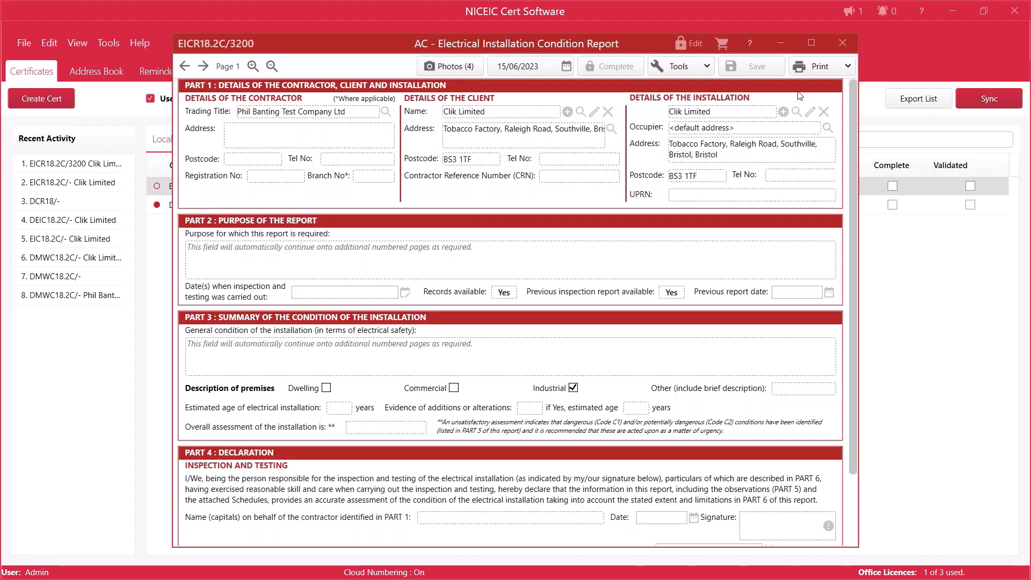
Step: Preview the Original print of the completed certificate through to its last general photos sheet, and close the preview
{"action": "left_click", "coordinate": [819, 67]}
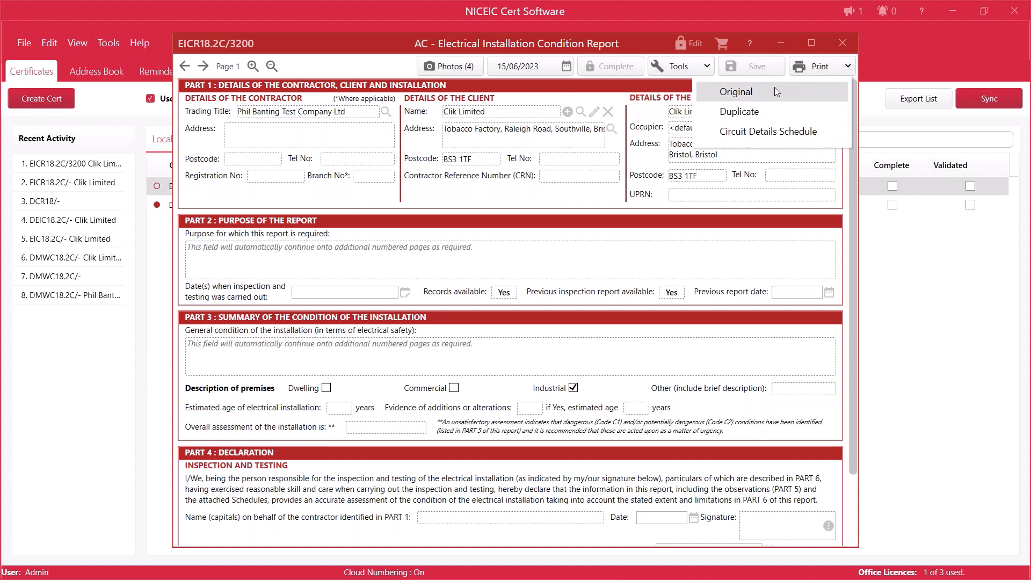
{"action": "left_click", "coordinate": [446, 159]}
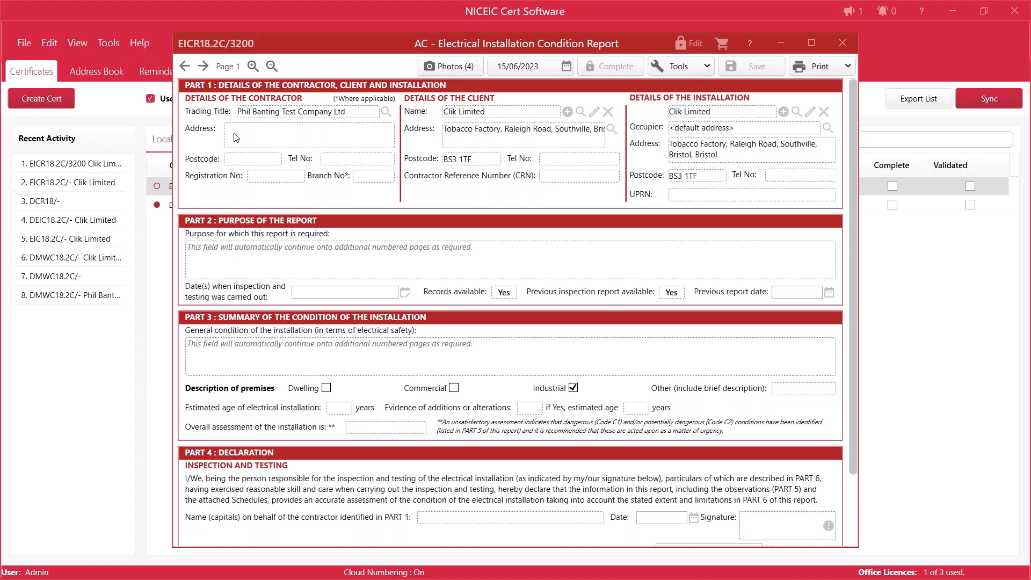
{"action": "left_click_drag", "start_coordinate": [111, 32], "coordinate": [444, 75]}
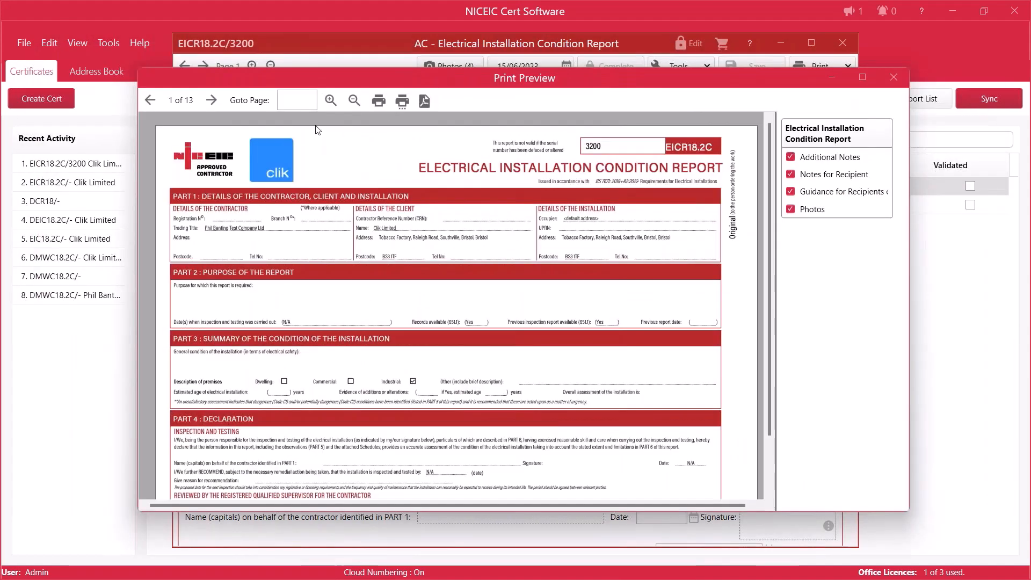
{"action": "double_click", "coordinate": [211, 100]}
{"action": "left_click", "coordinate": [211, 100]}
{"action": "left_click", "coordinate": [211, 101]}
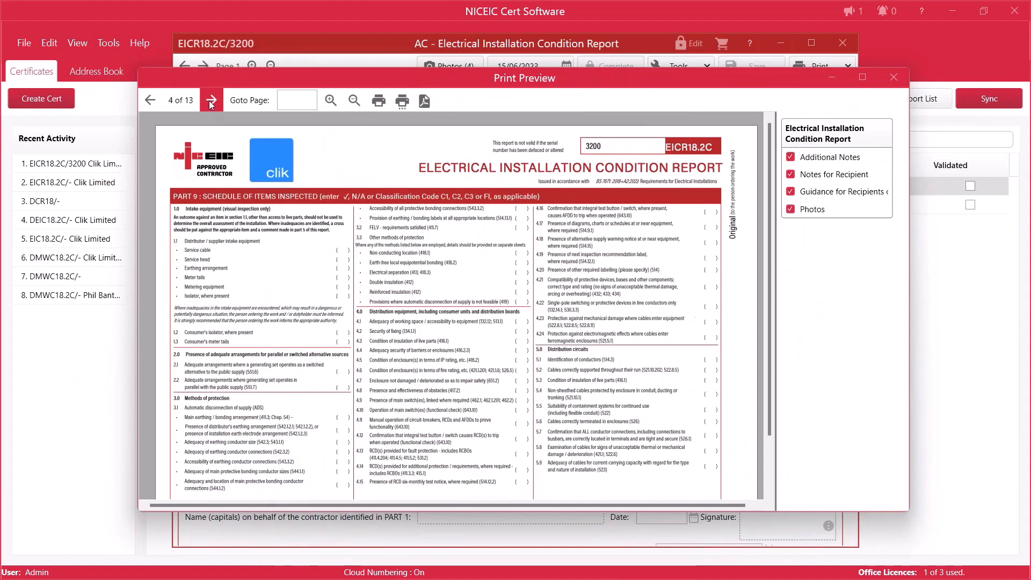
{"action": "left_click", "coordinate": [211, 101]}
{"action": "left_click", "coordinate": [211, 101]}
{"action": "left_click", "coordinate": [212, 101]}
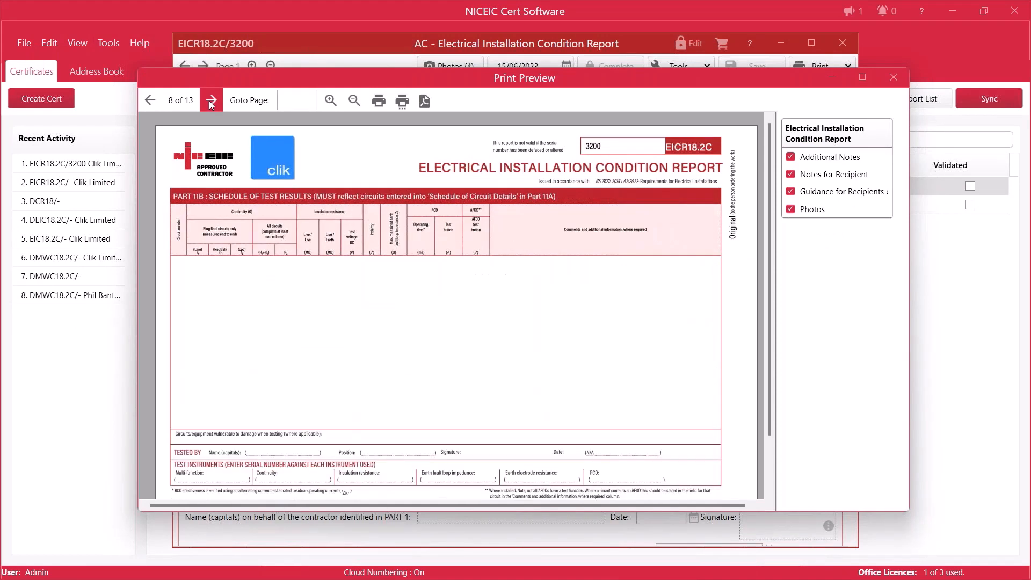
{"action": "left_click", "coordinate": [211, 100]}
{"action": "left_click", "coordinate": [213, 101]}
{"action": "left_click", "coordinate": [211, 102]}
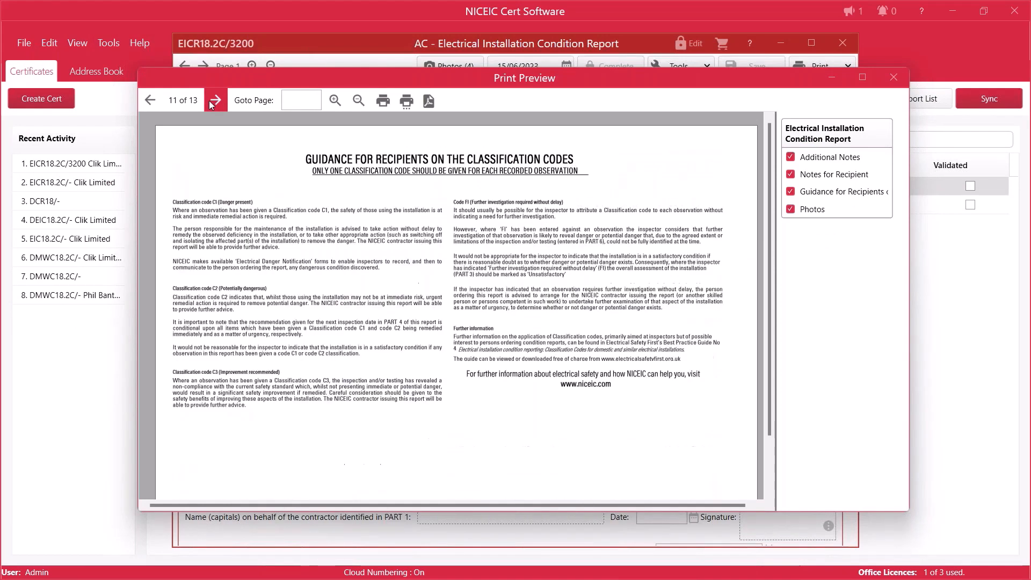
{"action": "left_click", "coordinate": [211, 102]}
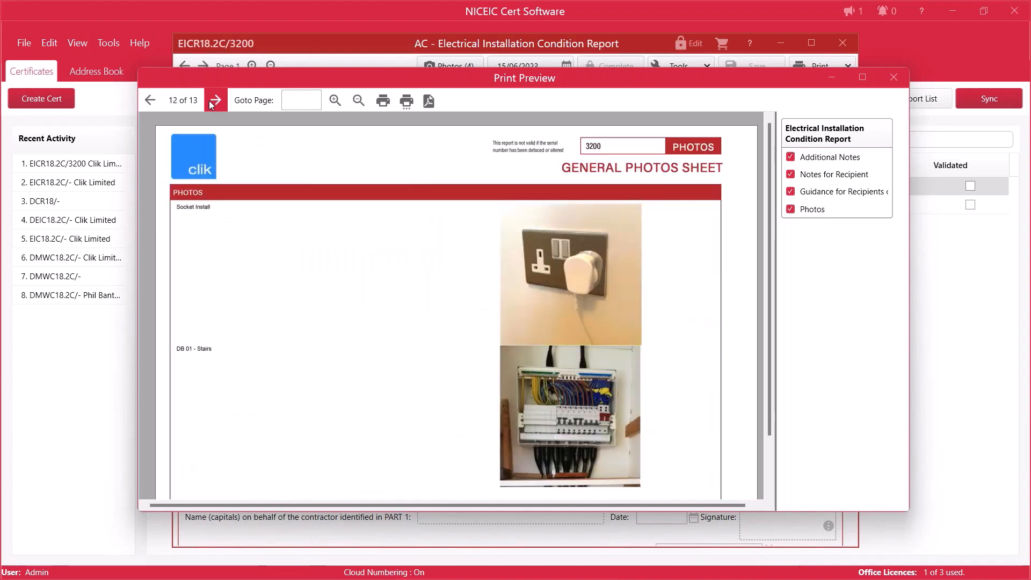
{"action": "left_click", "coordinate": [211, 102]}
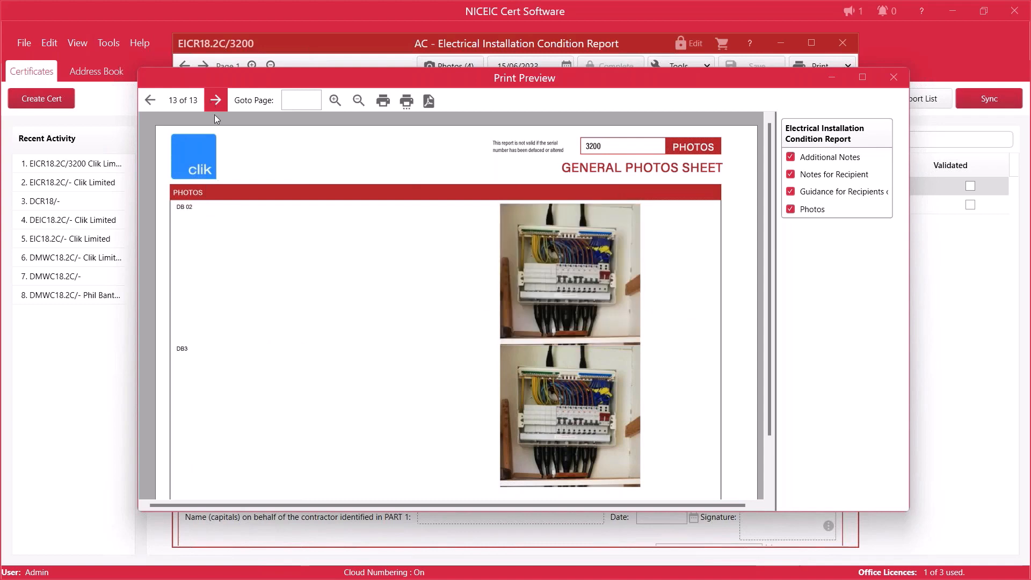
{"action": "left_click", "coordinate": [892, 80]}
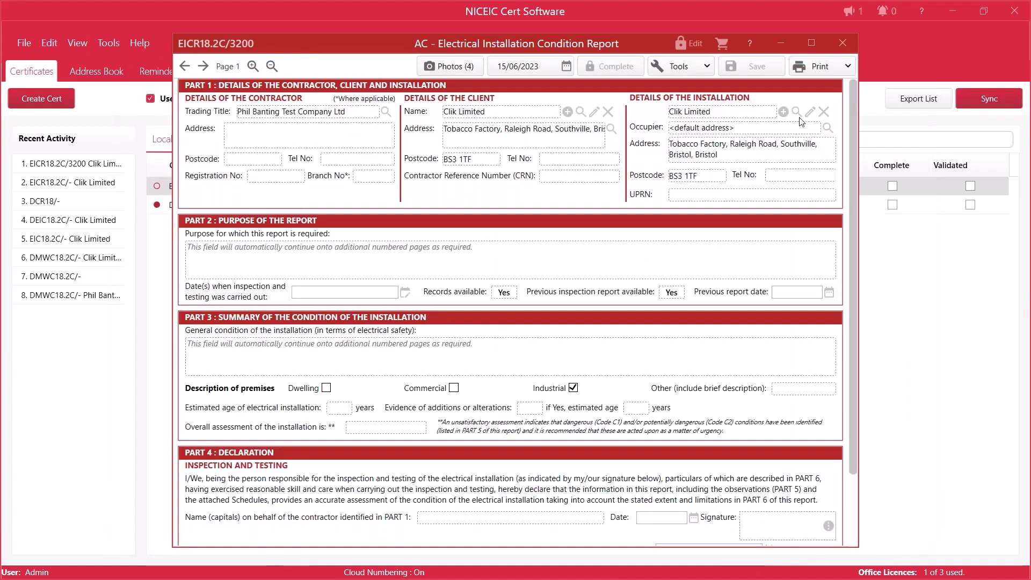
Step: View the DB3 photo's details in the completed certificate, and close the photos and the certificate
{"action": "left_click", "coordinate": [453, 67]}
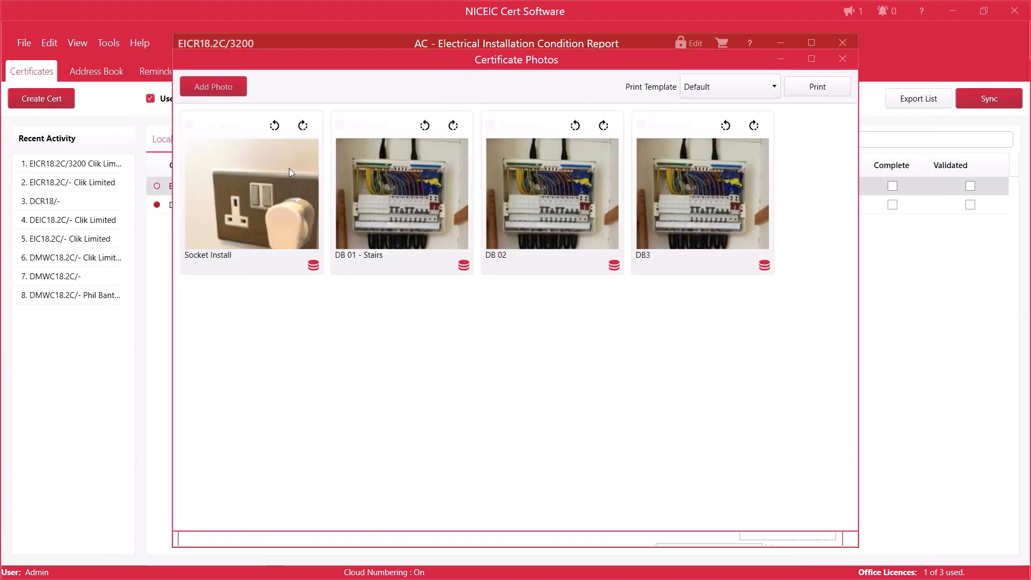
{"action": "left_click", "coordinate": [642, 199]}
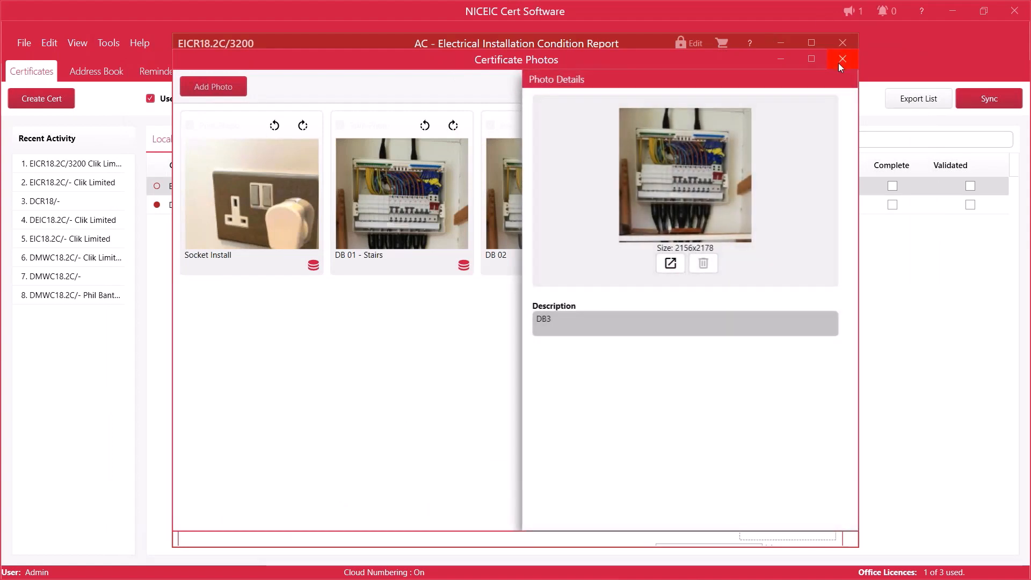
{"action": "left_click", "coordinate": [841, 60]}
{"action": "left_click", "coordinate": [775, 46]}
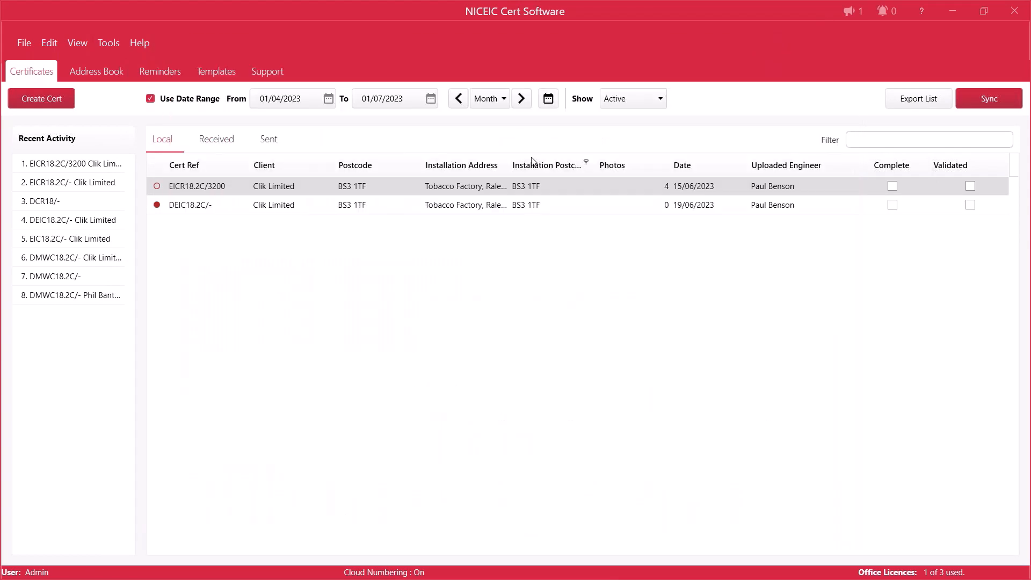
Step: Sync the certificates and accept the received MWC18.2C/- certificate that has NP as its Part P entry
{"action": "left_click", "coordinate": [984, 98]}
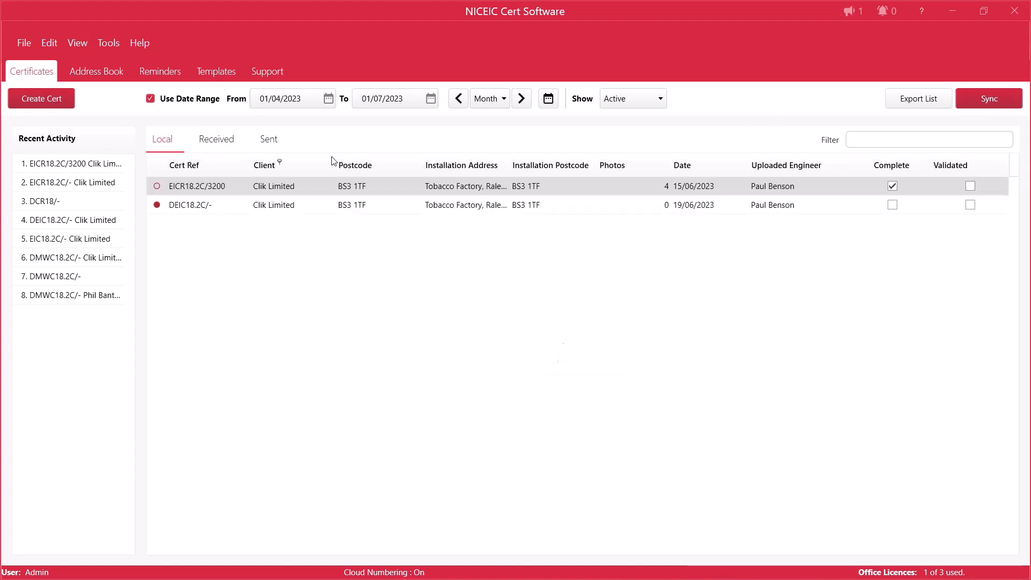
{"action": "left_click", "coordinate": [230, 143]}
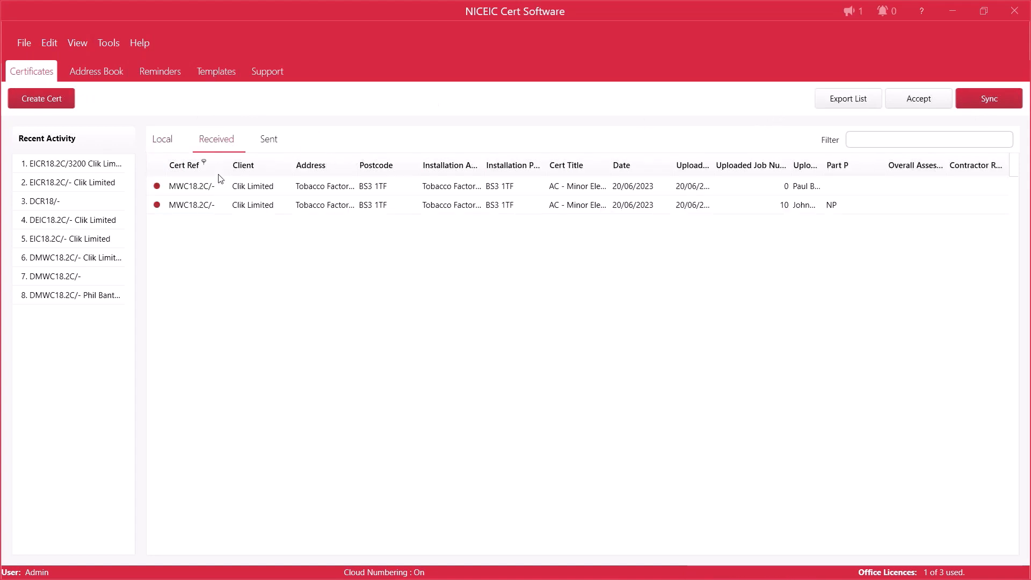
{"action": "left_click", "coordinate": [222, 210]}
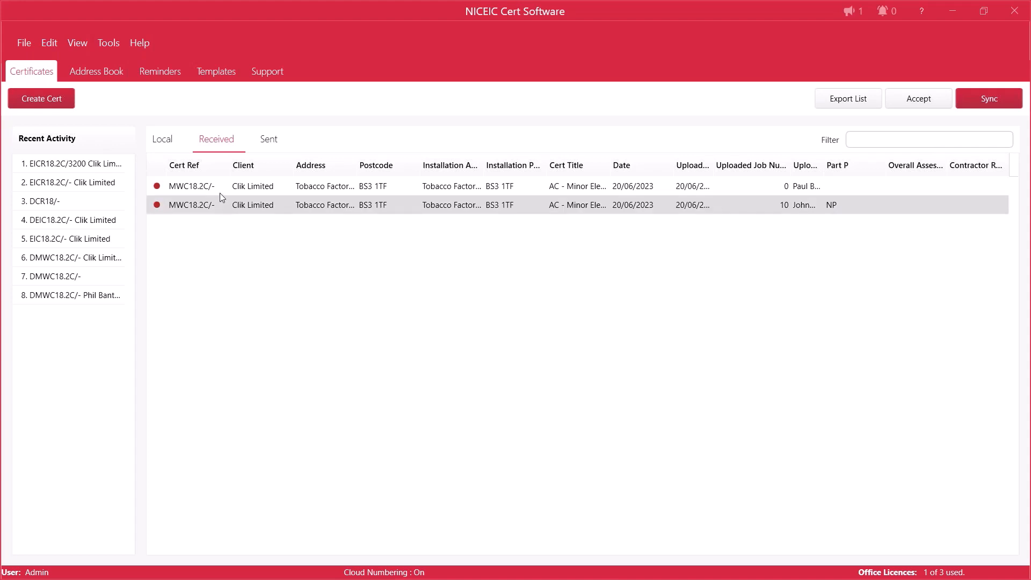
{"action": "left_click", "coordinate": [919, 98]}
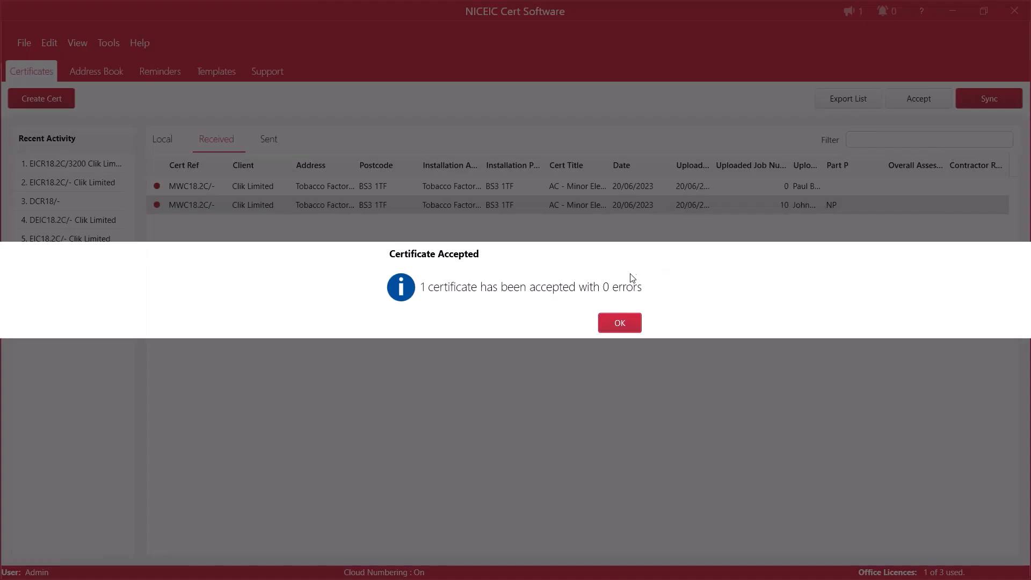
{"action": "left_click", "coordinate": [620, 323]}
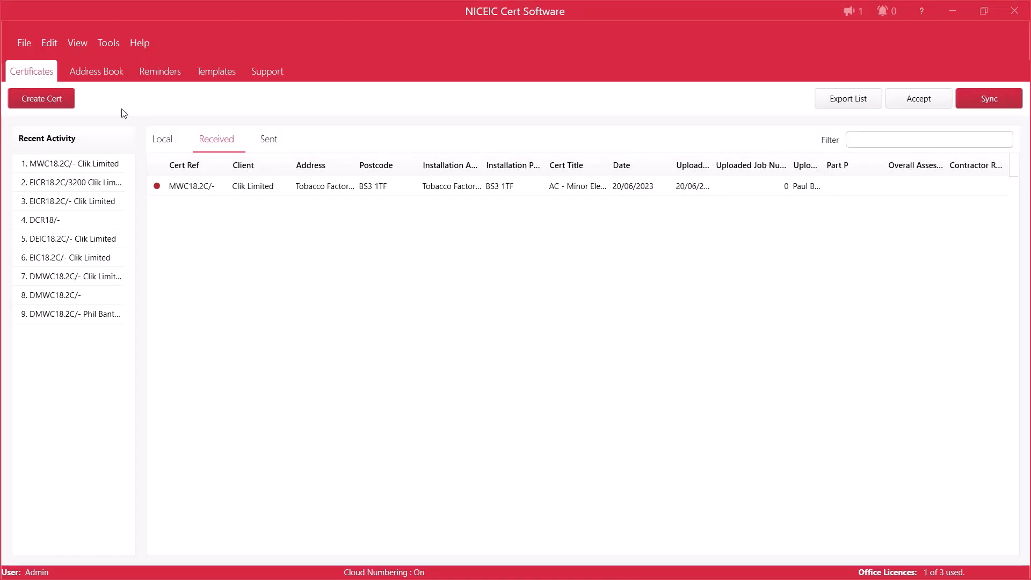
Step: Open the accepted MWC18.2C/- certificate from the local list and add plug-in-socket-lead.jpg to its photos
{"action": "left_click", "coordinate": [159, 141]}
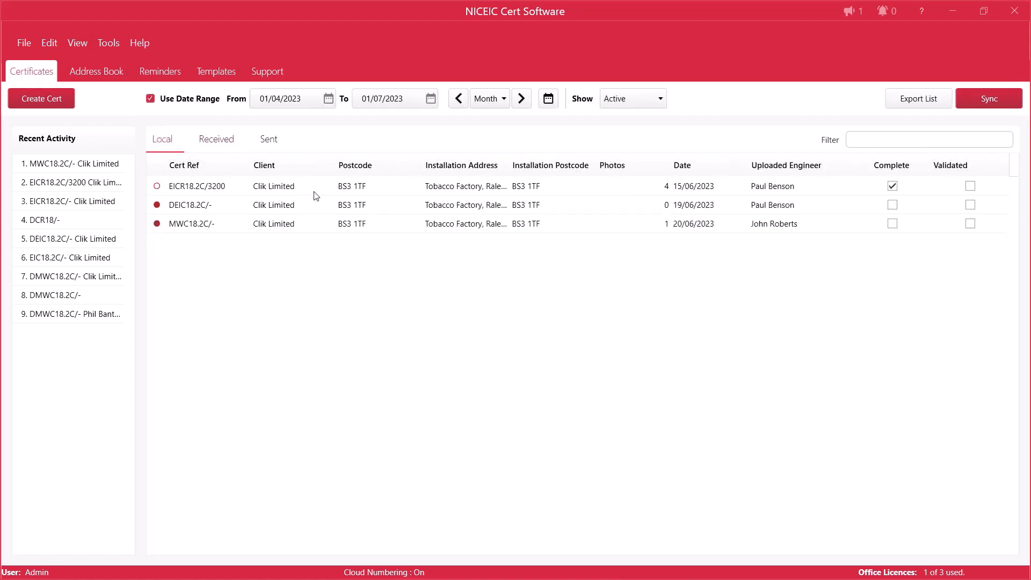
{"action": "double_click", "coordinate": [312, 230]}
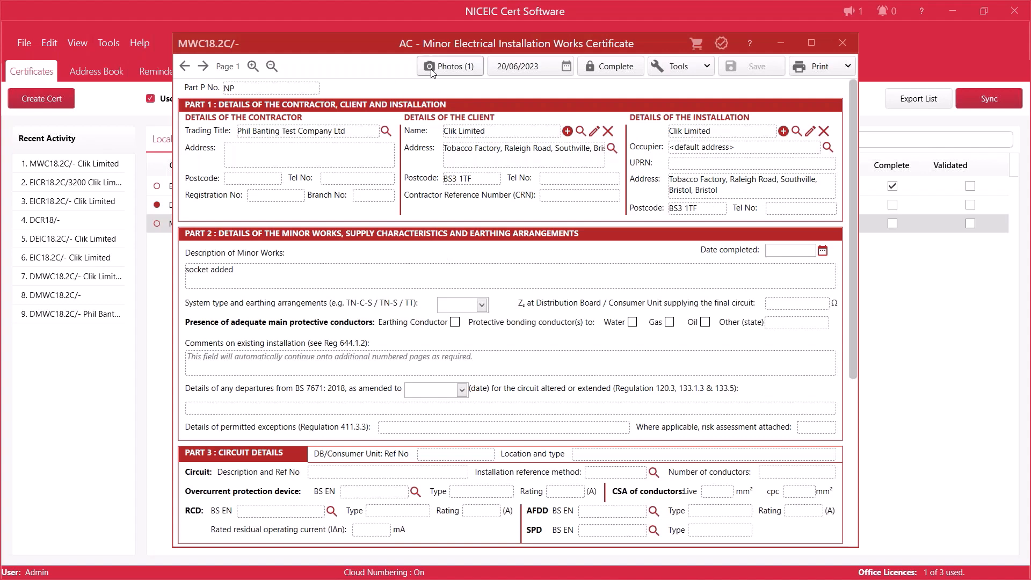
{"action": "left_click", "coordinate": [430, 68]}
{"action": "left_click", "coordinate": [215, 87]}
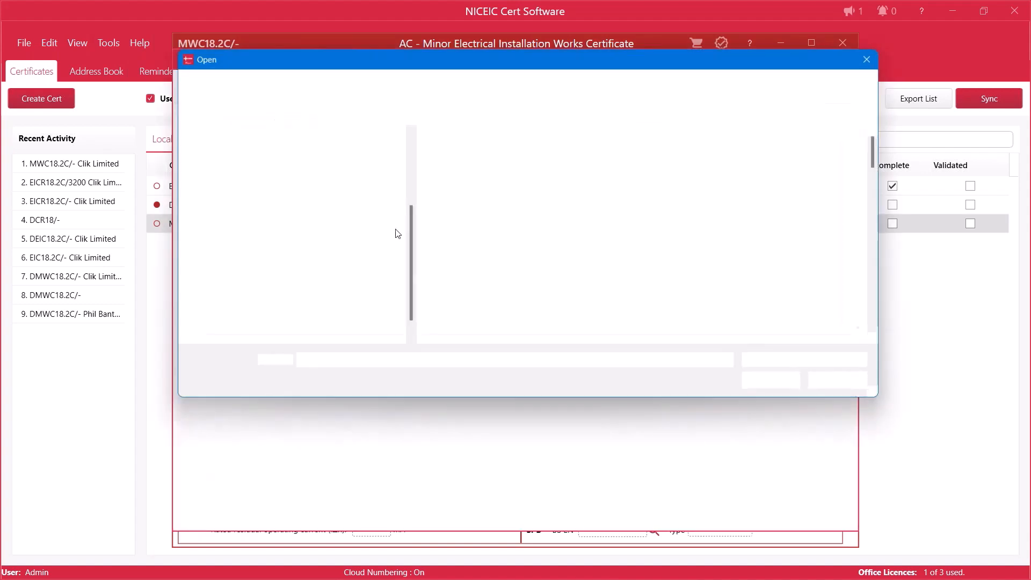
{"action": "scroll", "coordinate": [550, 250], "scroll_direction": "down", "scroll_amount": 8}
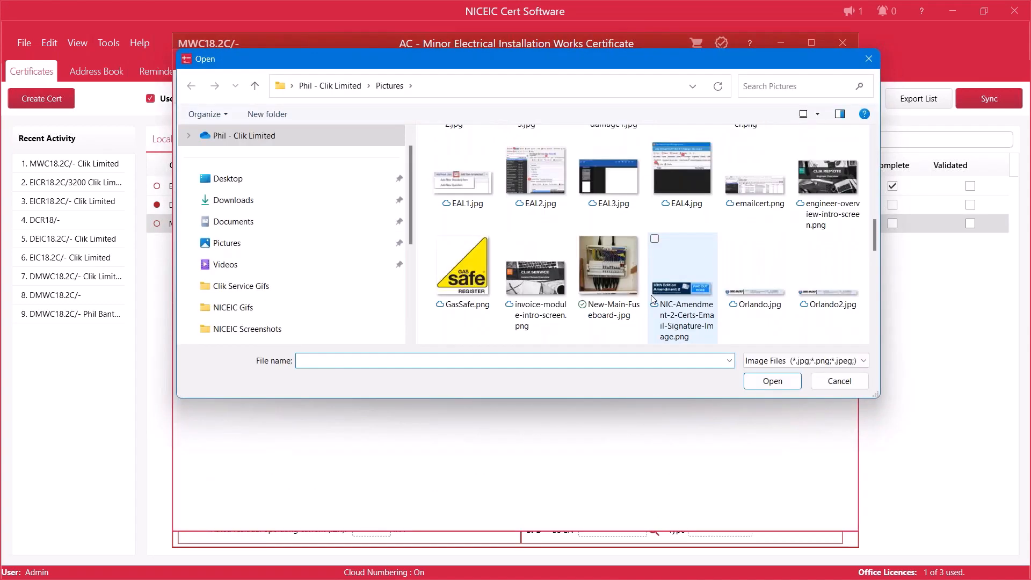
{"action": "scroll", "coordinate": [591, 290], "scroll_direction": "down", "scroll_amount": 3}
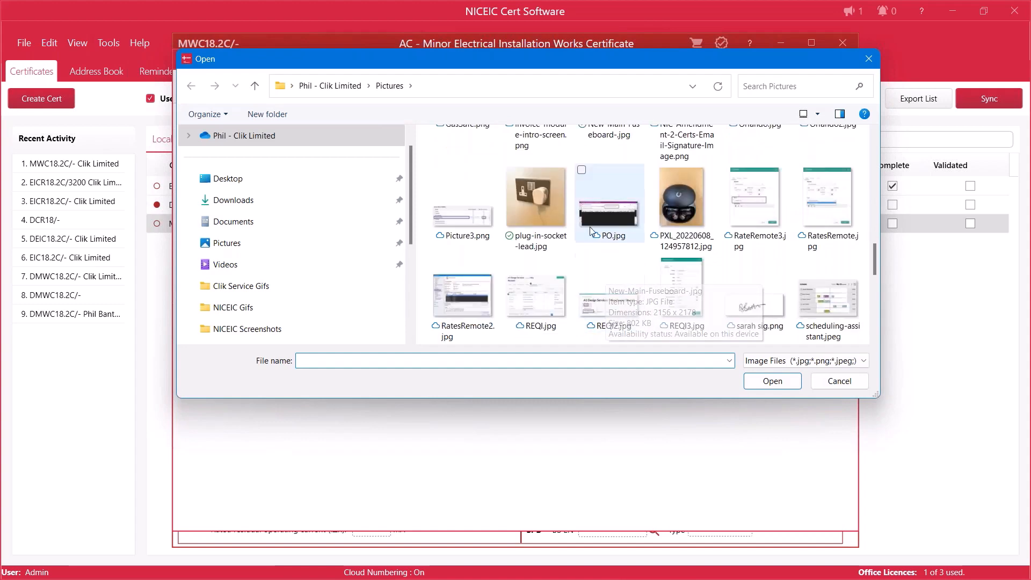
{"action": "left_click", "coordinate": [513, 201]}
{"action": "left_click", "coordinate": [774, 381]}
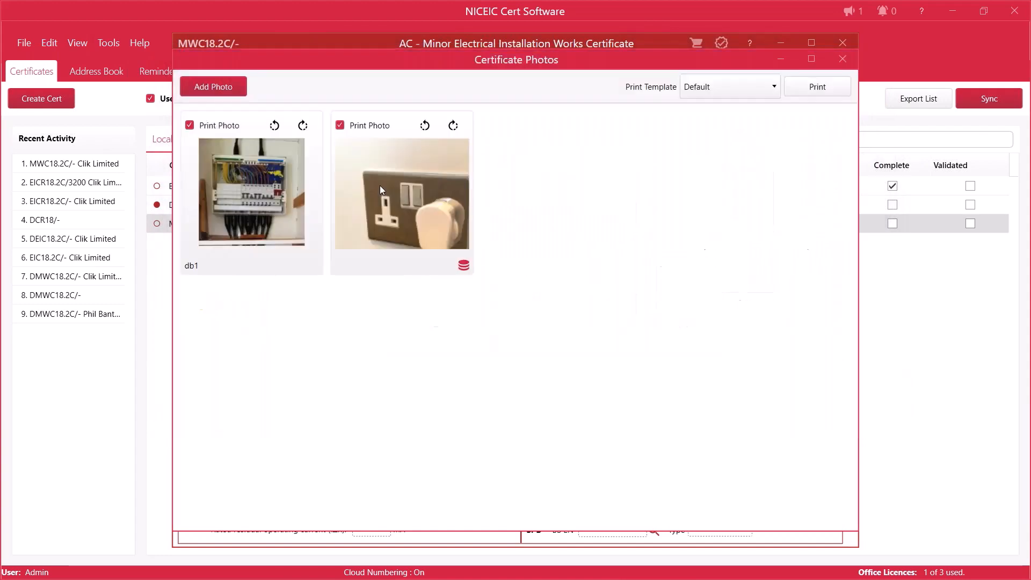
Step: Place the db1 photo after the socket photo, and close the certificate with its changes saved
{"action": "left_click_drag", "start_coordinate": [255, 131], "coordinate": [473, 141]}
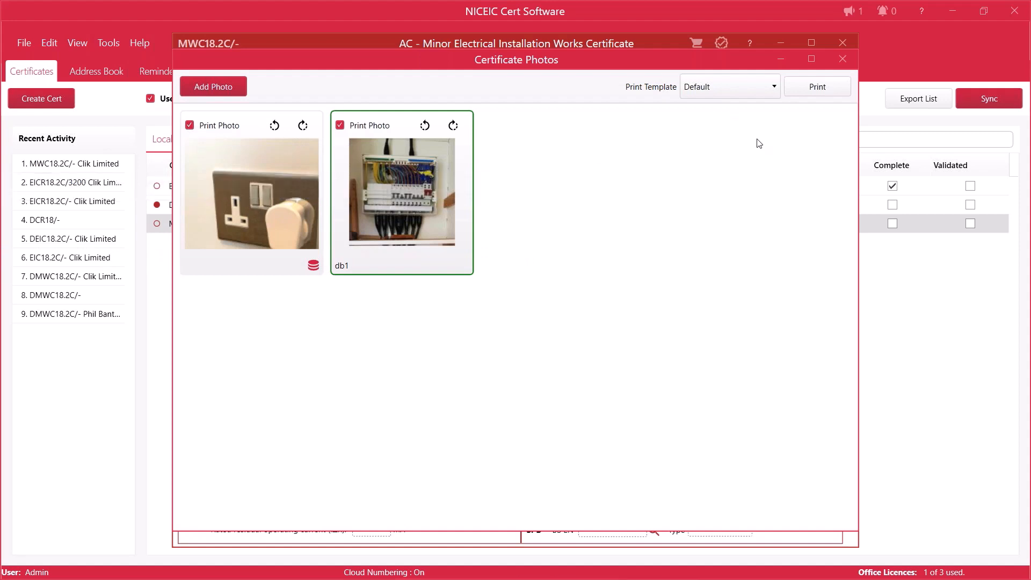
{"action": "left_click", "coordinate": [843, 59]}
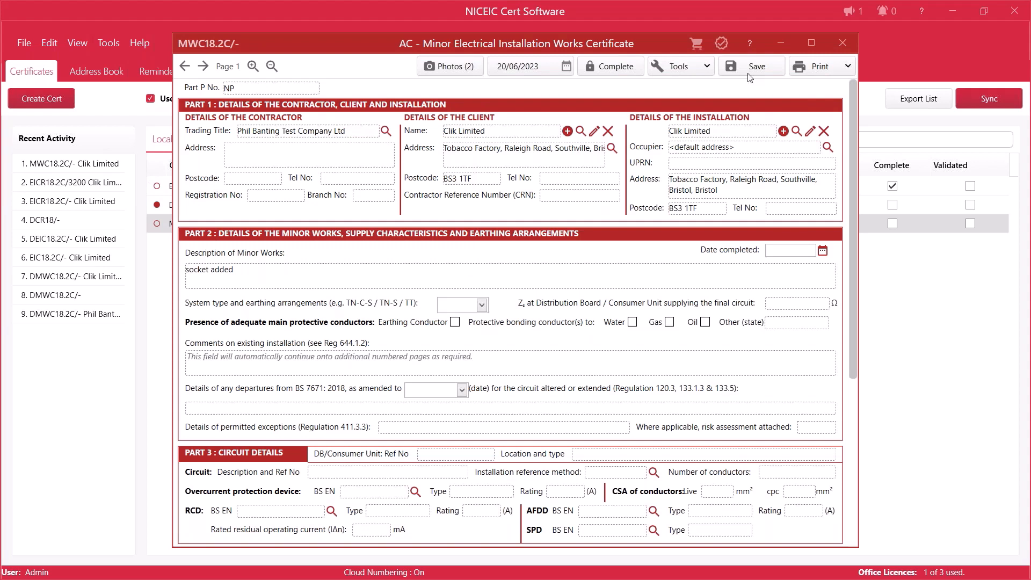
{"action": "left_click", "coordinate": [843, 43]}
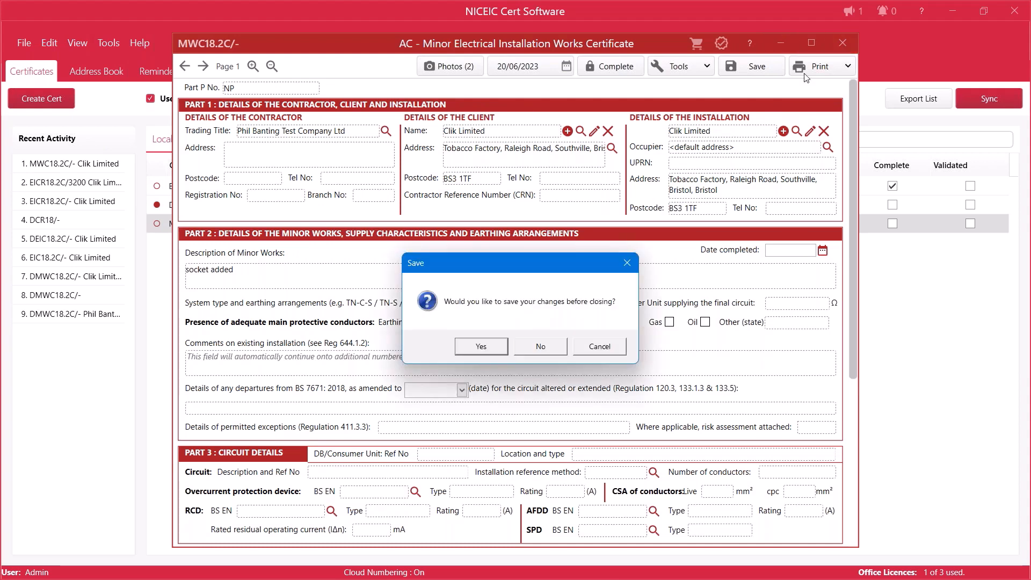
{"action": "left_click", "coordinate": [482, 347]}
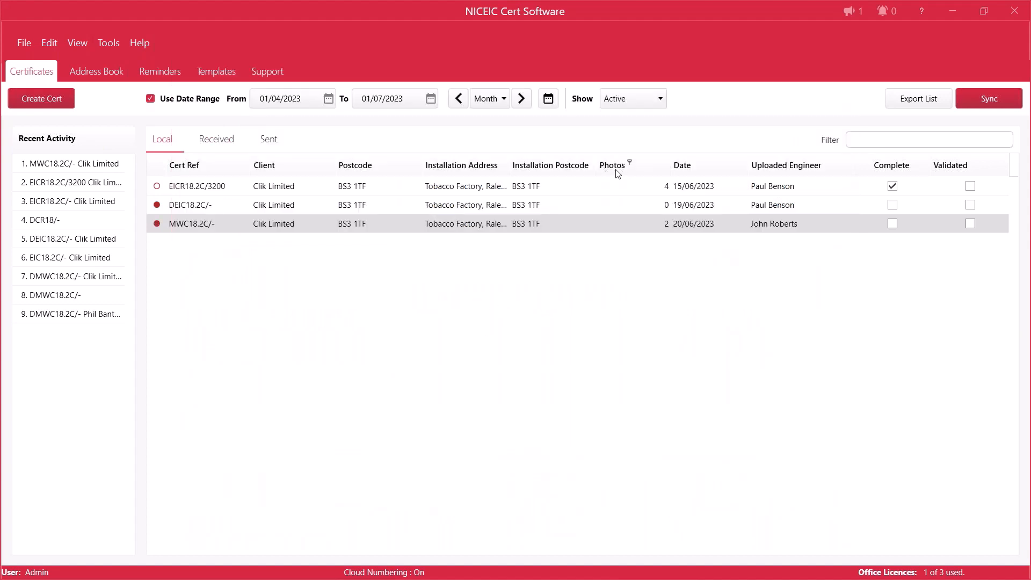
Step: Use the column chooser to place the Photos column between Installation Address and Installation Postcode in the local certificate list
{"action": "left_click", "coordinate": [575, 187]}
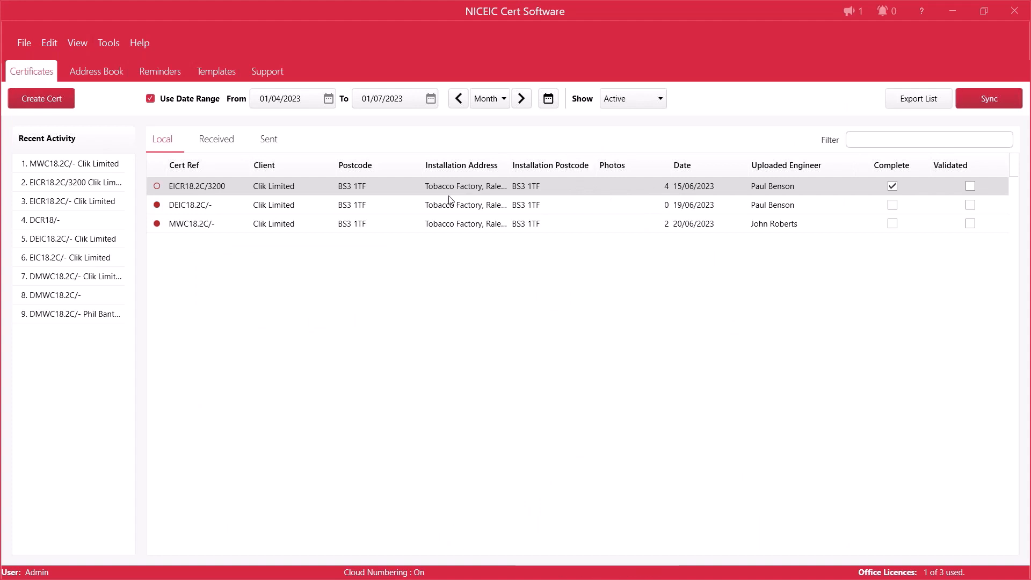
{"action": "right_click", "coordinate": [398, 168]}
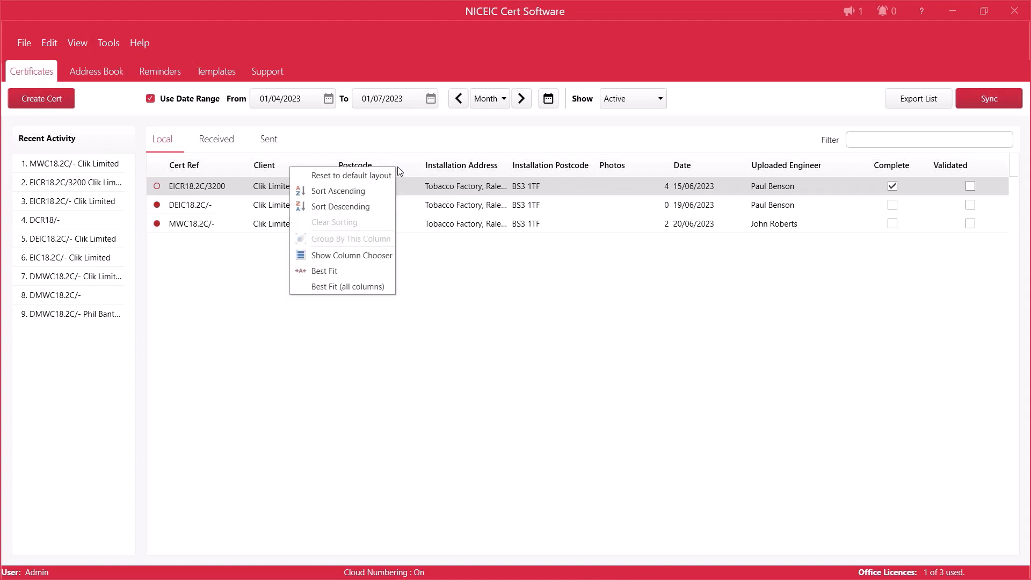
{"action": "left_click", "coordinate": [347, 256]}
{"action": "left_click_drag", "start_coordinate": [1021, 420], "coordinate": [896, 472]}
{"action": "left_click_drag", "start_coordinate": [889, 401], "coordinate": [681, 303]}
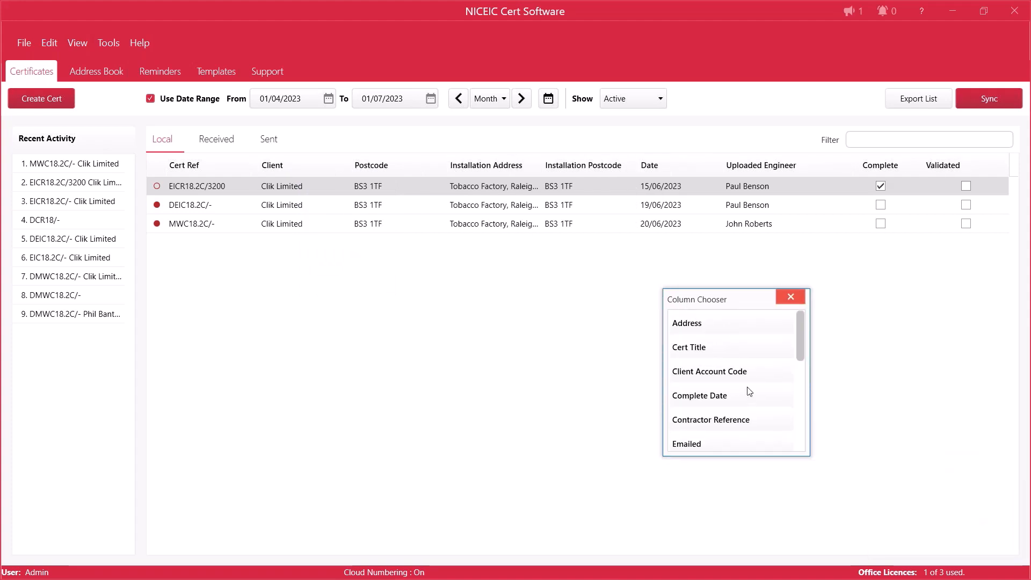
{"action": "scroll", "coordinate": [750, 384], "scroll_direction": "down", "scroll_amount": 5}
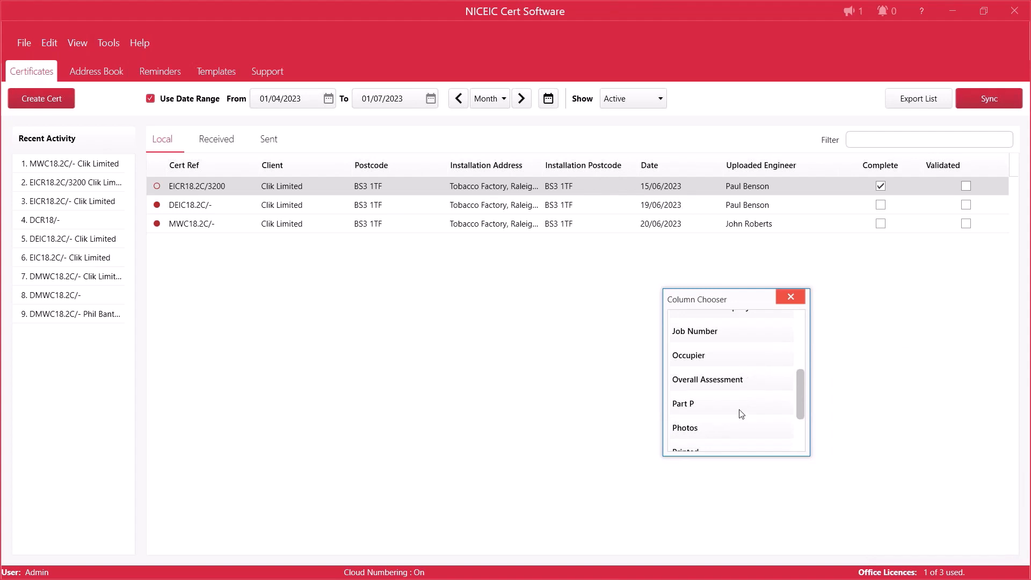
{"action": "scroll", "coordinate": [736, 410], "scroll_direction": "down", "scroll_amount": 3}
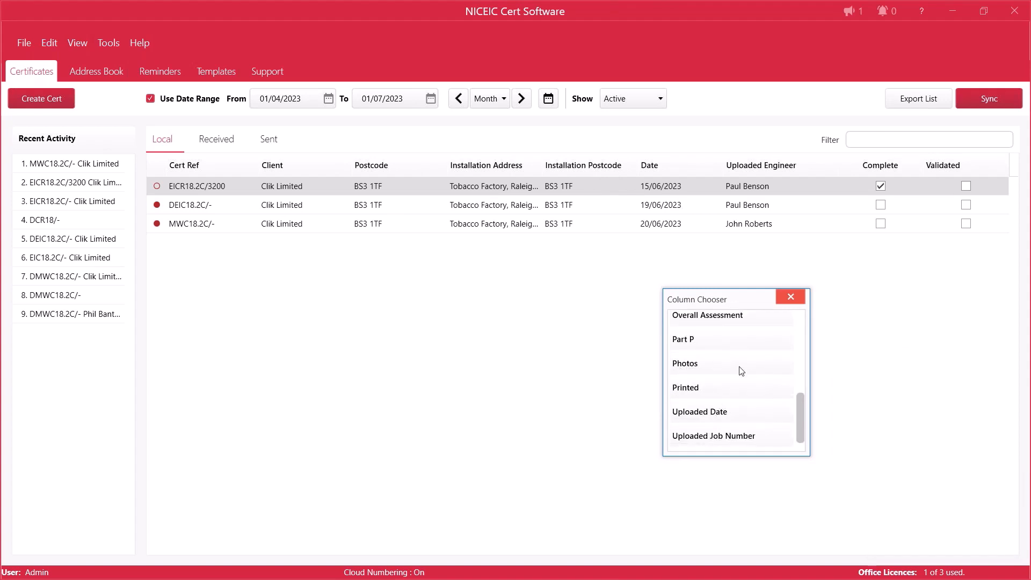
{"action": "left_click_drag", "start_coordinate": [739, 368], "coordinate": [543, 168]}
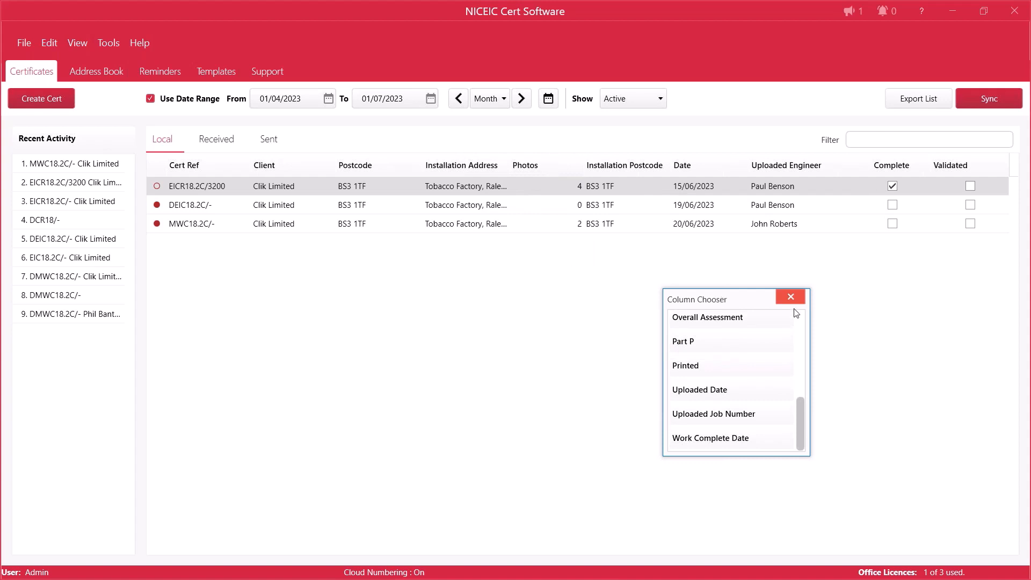
Step: Add the Work Complete Date column between Installation Postcode and Date, close the column chooser, and widen the column to show its full heading
{"action": "scroll", "coordinate": [773, 356], "scroll_direction": "up", "scroll_amount": 6}
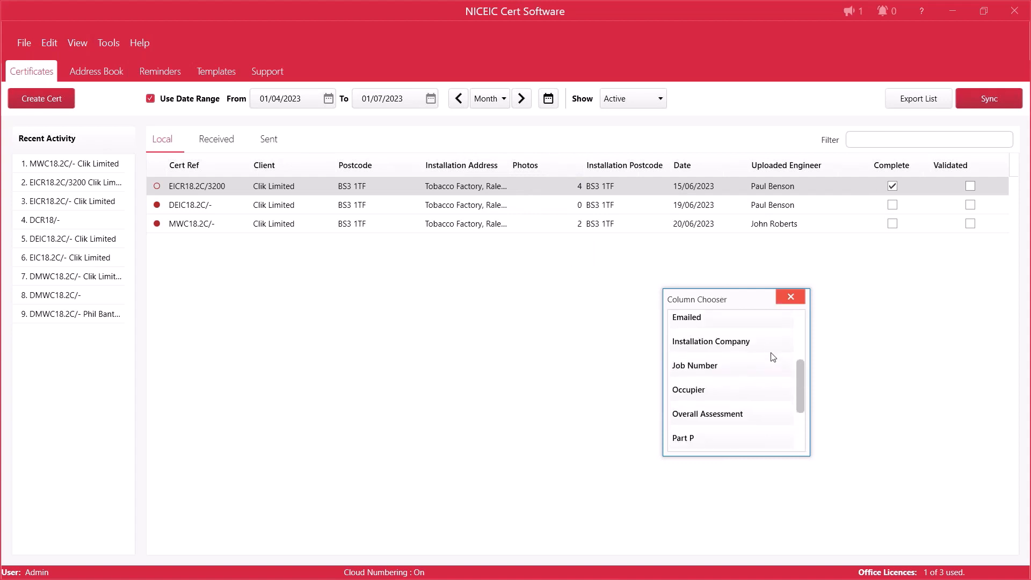
{"action": "scroll", "coordinate": [771, 365], "scroll_direction": "down", "scroll_amount": 6}
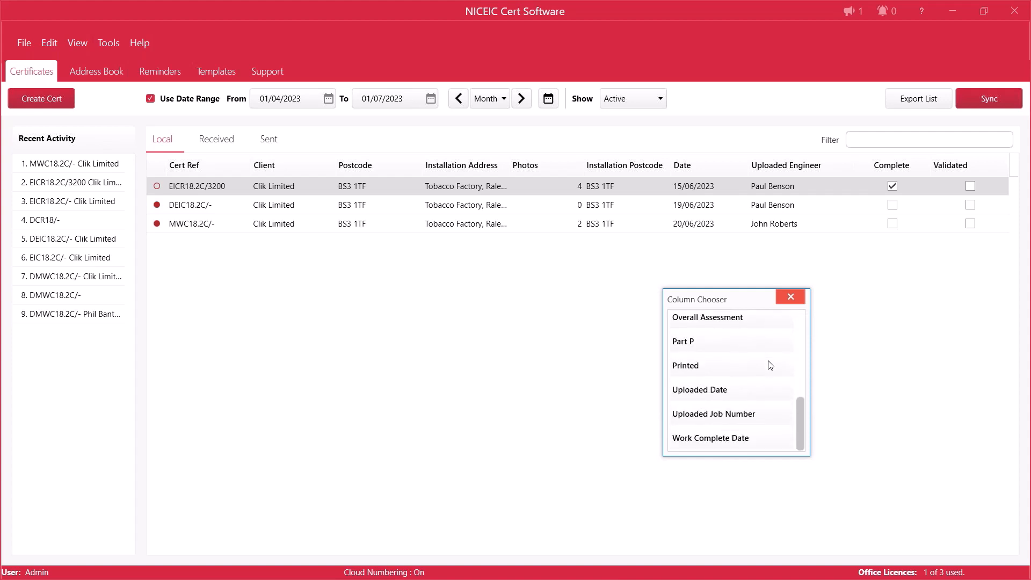
{"action": "scroll", "coordinate": [777, 418], "scroll_direction": "up", "scroll_amount": 2}
{"action": "scroll", "coordinate": [777, 420], "scroll_direction": "down", "scroll_amount": 2}
{"action": "left_click_drag", "start_coordinate": [743, 446], "coordinate": [676, 165]}
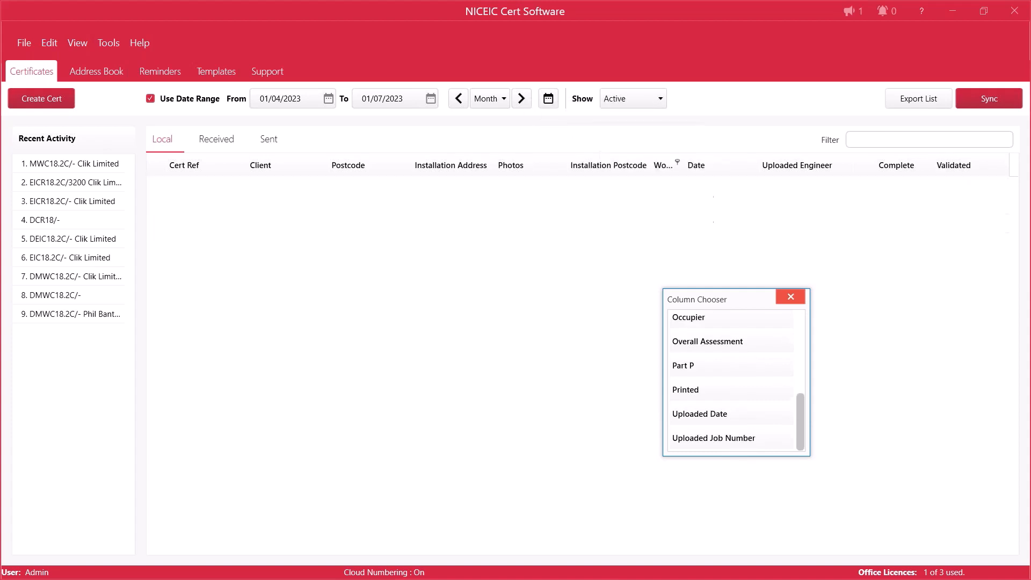
{"action": "left_click", "coordinate": [790, 297]}
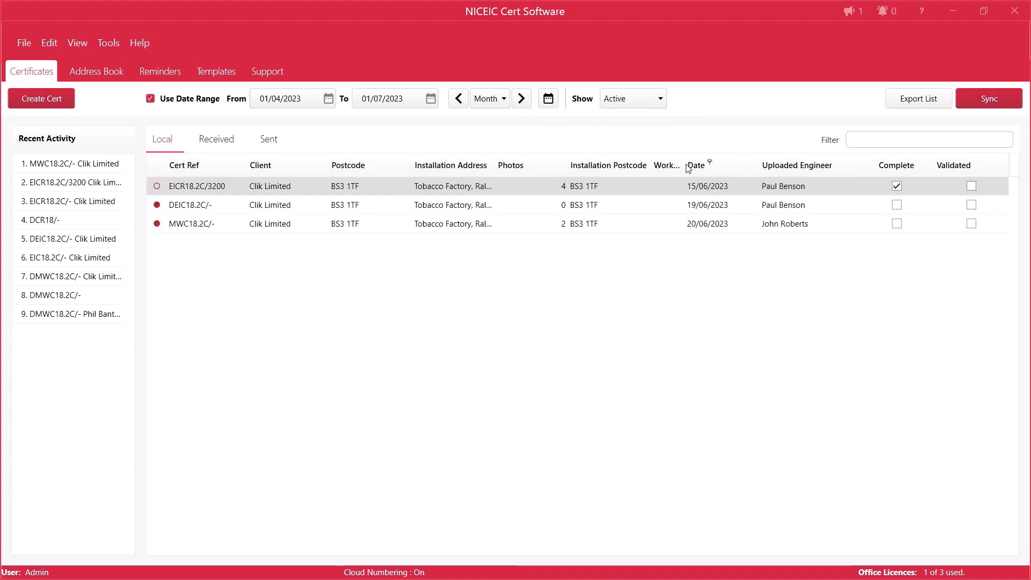
{"action": "left_click_drag", "start_coordinate": [682, 165], "coordinate": [780, 166]}
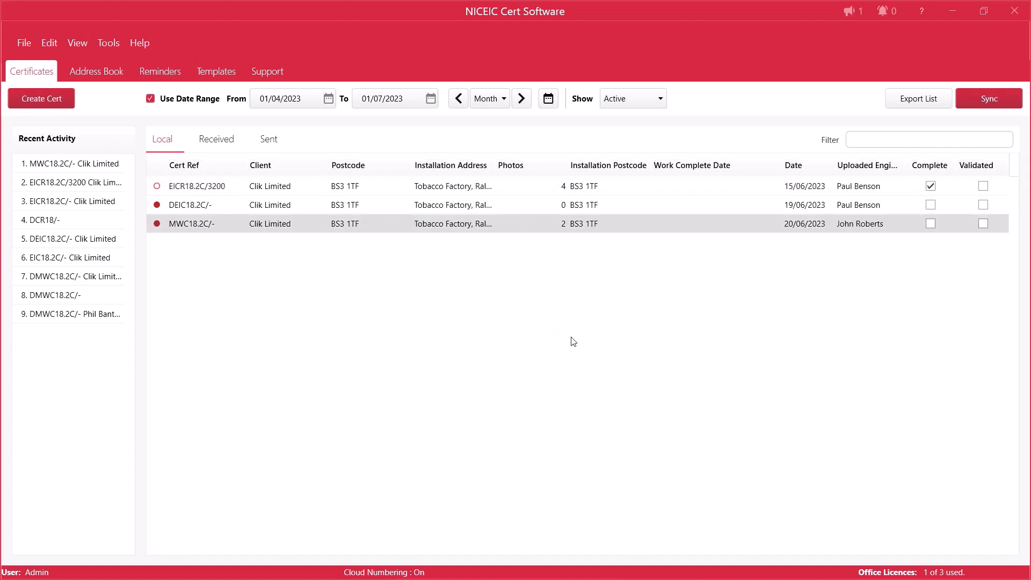
Step: Open EICR18.2C/3200, copy it through the advanced copy settings as an EIC18.2C - AC - Electrical Installation Certificate, and open the copy
{"action": "left_click", "coordinate": [533, 208]}
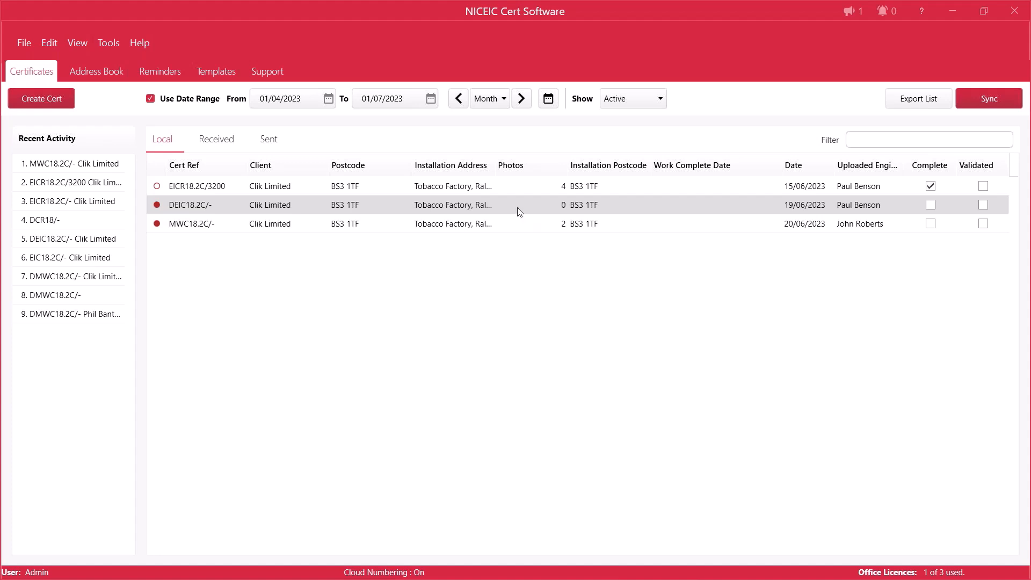
{"action": "left_click", "coordinate": [295, 192]}
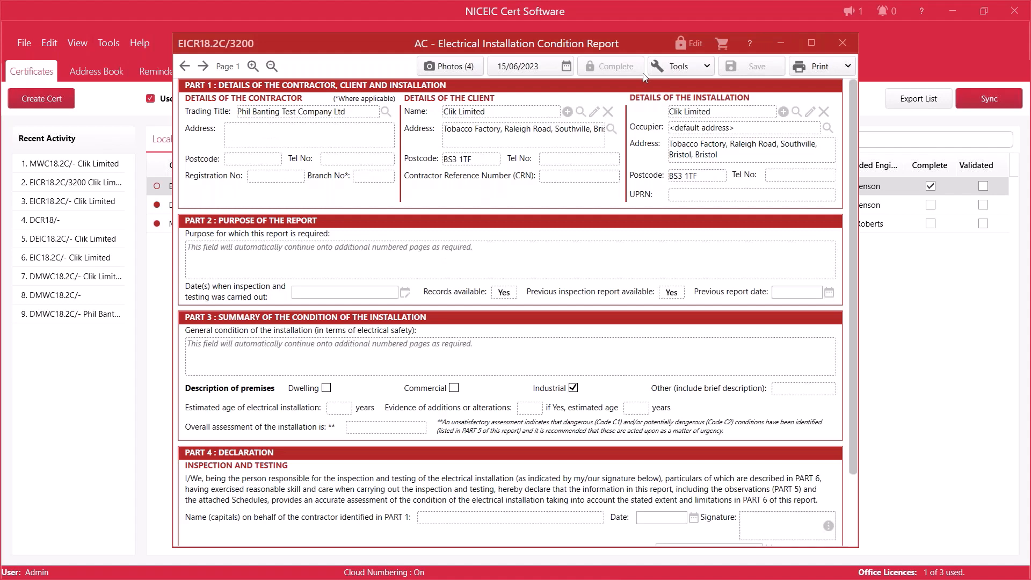
{"action": "left_click", "coordinate": [697, 69]}
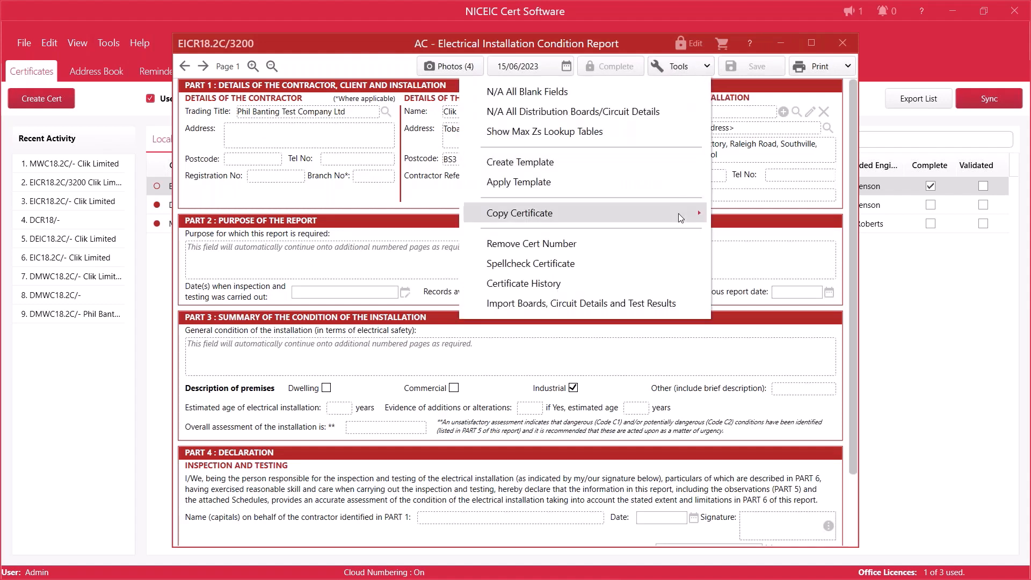
{"action": "mouse_move", "coordinate": [678, 213]}
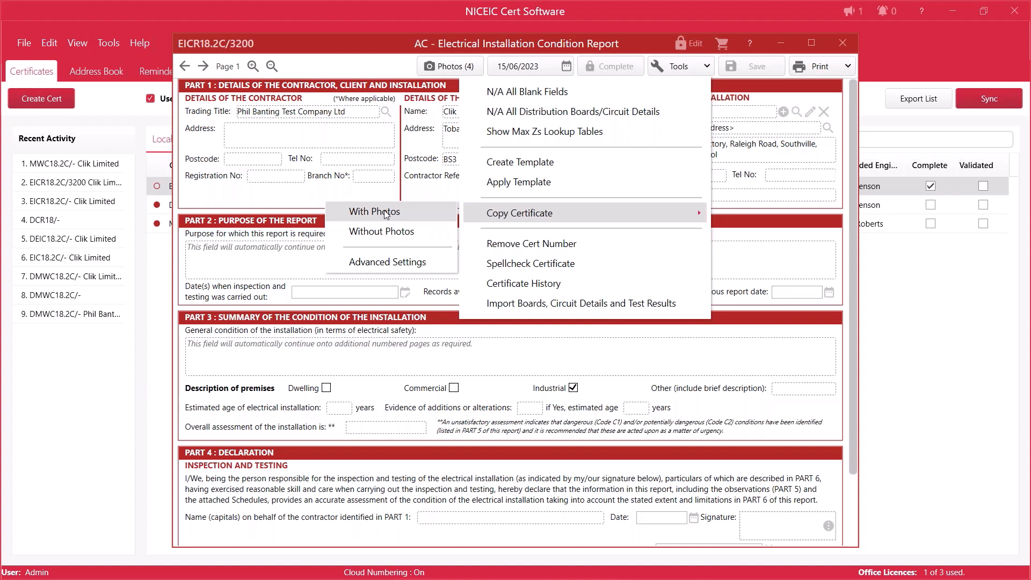
{"action": "left_click", "coordinate": [384, 263]}
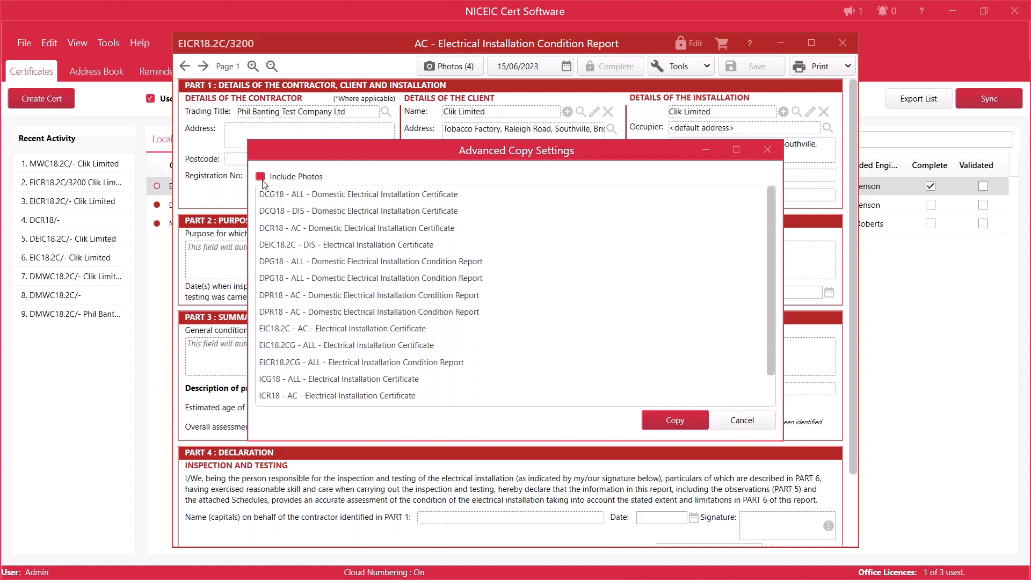
{"action": "left_click", "coordinate": [325, 331]}
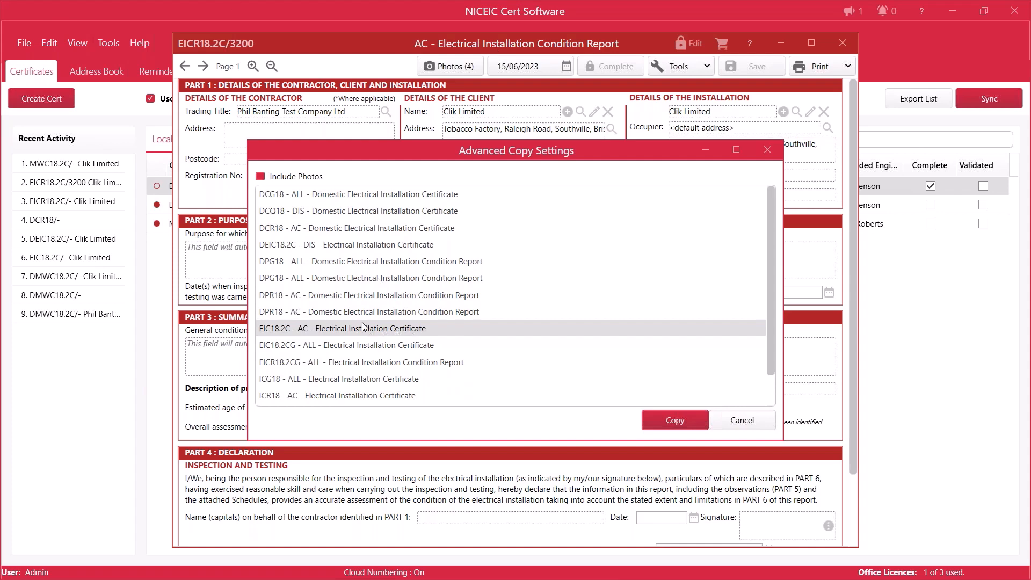
{"action": "left_click", "coordinate": [676, 421]}
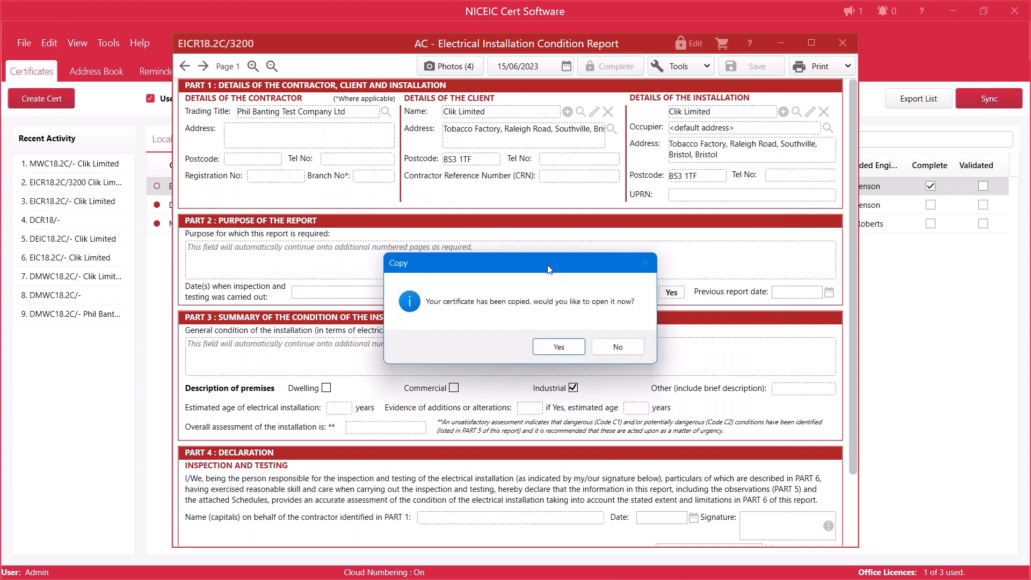
{"action": "left_click", "coordinate": [562, 349]}
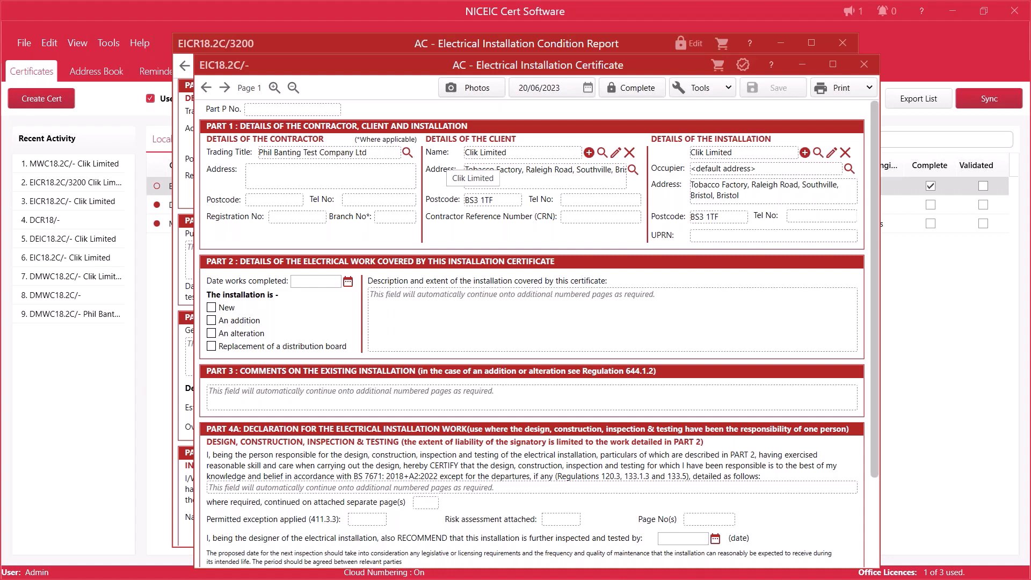
Step: Copy the open EIC18.2C/- certificate as the current certificate, open that copy, and close the certificate windows
{"action": "left_click", "coordinate": [729, 88]}
{"action": "mouse_move", "coordinate": [537, 235]}
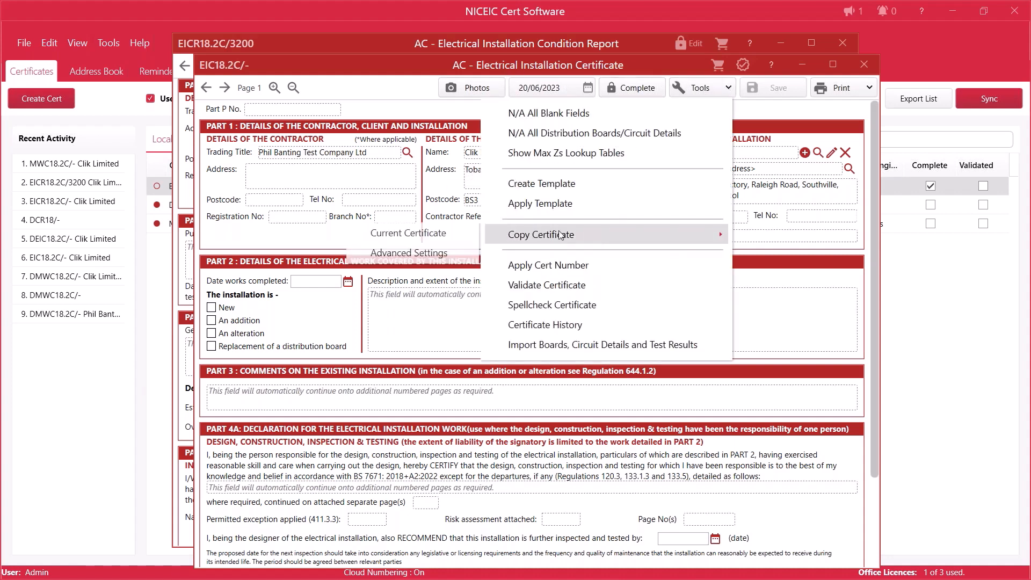
{"action": "left_click", "coordinate": [379, 233]}
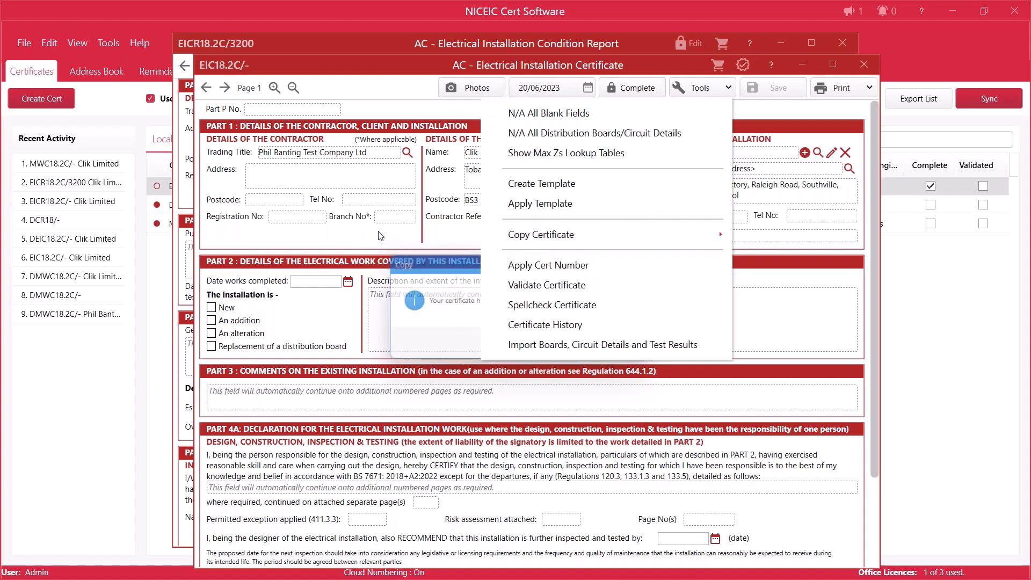
{"action": "left_click", "coordinate": [558, 346]}
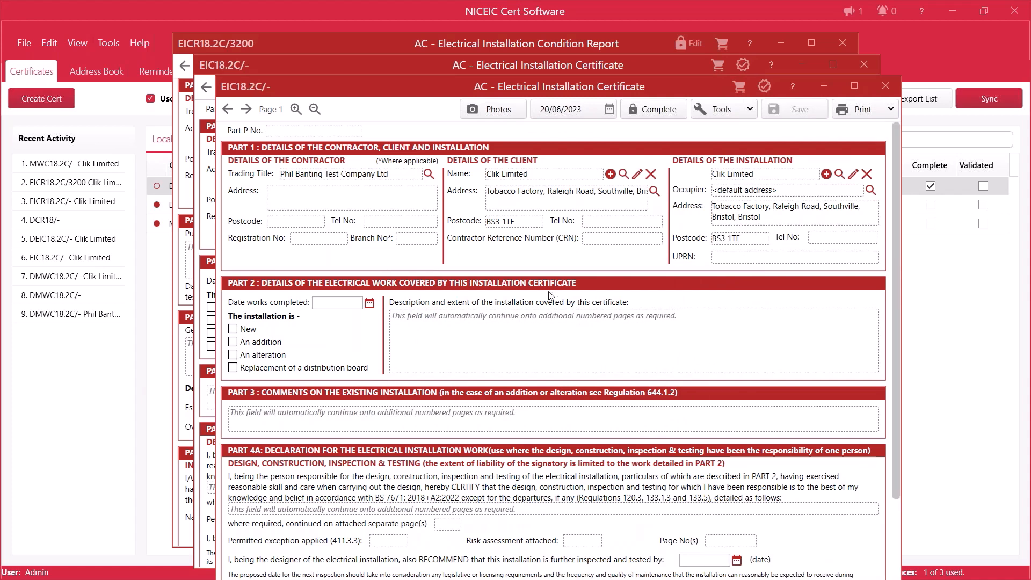
{"action": "left_click", "coordinate": [884, 87]}
{"action": "left_click", "coordinate": [864, 65]}
Step: View the actions available for the EICR18.2C/3200 certificate in the local list
{"action": "right_click", "coordinate": [447, 191]}
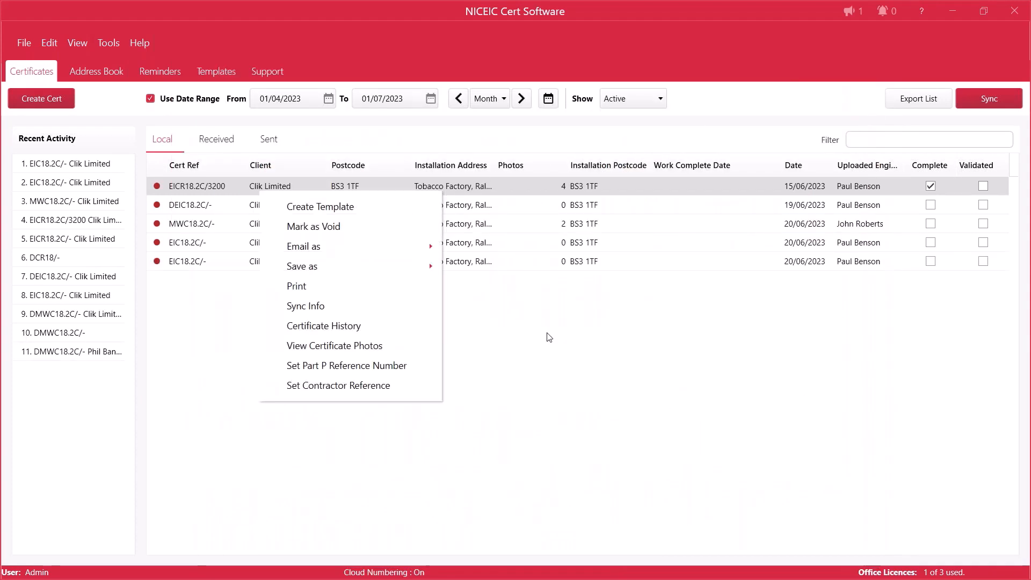
{"action": "left_click", "coordinate": [500, 343]}
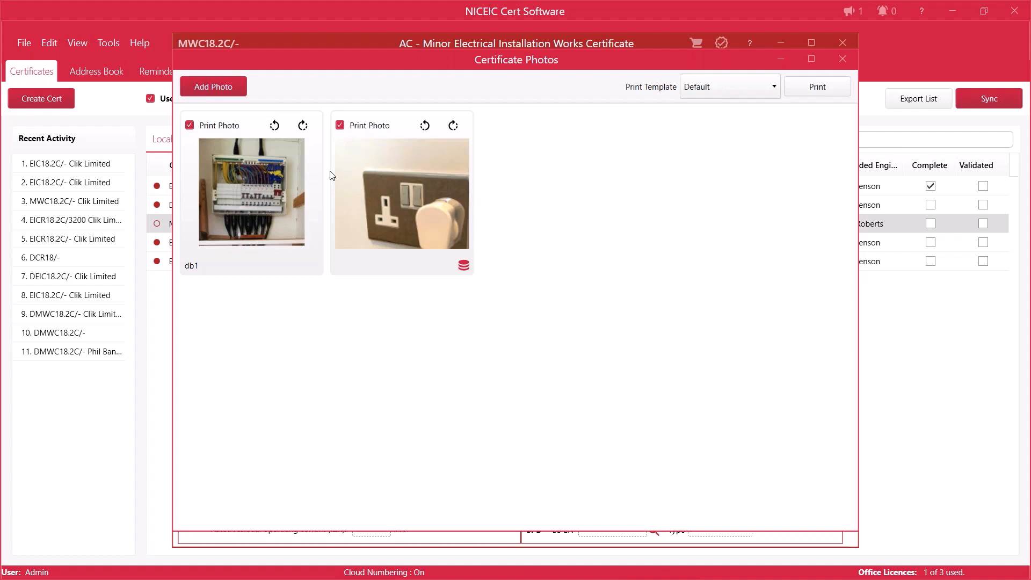
Step: Close the MWC18.2C/- certificate's photos, preview its draft print, and close the preview and the certificate
{"action": "left_click", "coordinate": [843, 59]}
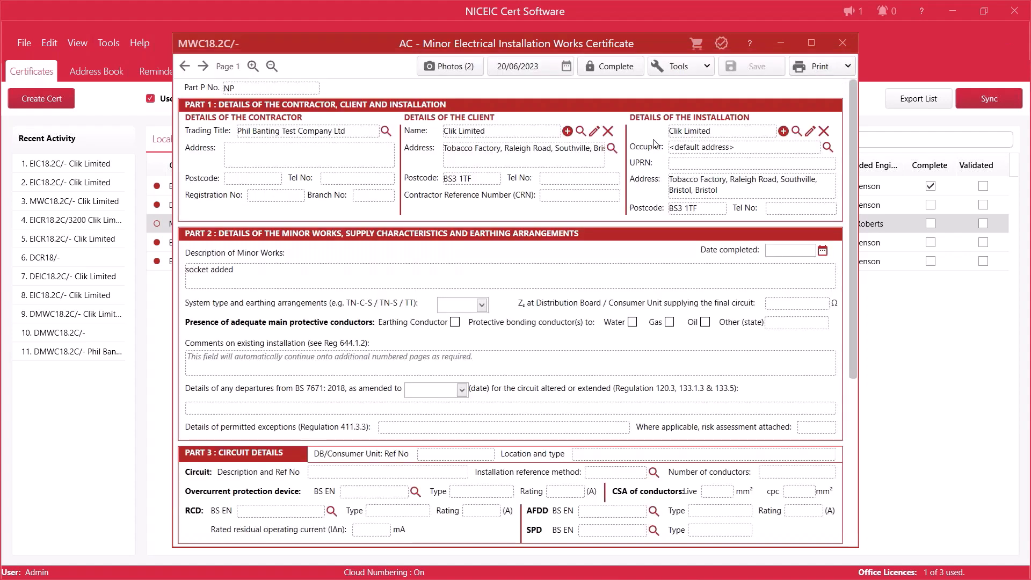
{"action": "left_click", "coordinate": [826, 66]}
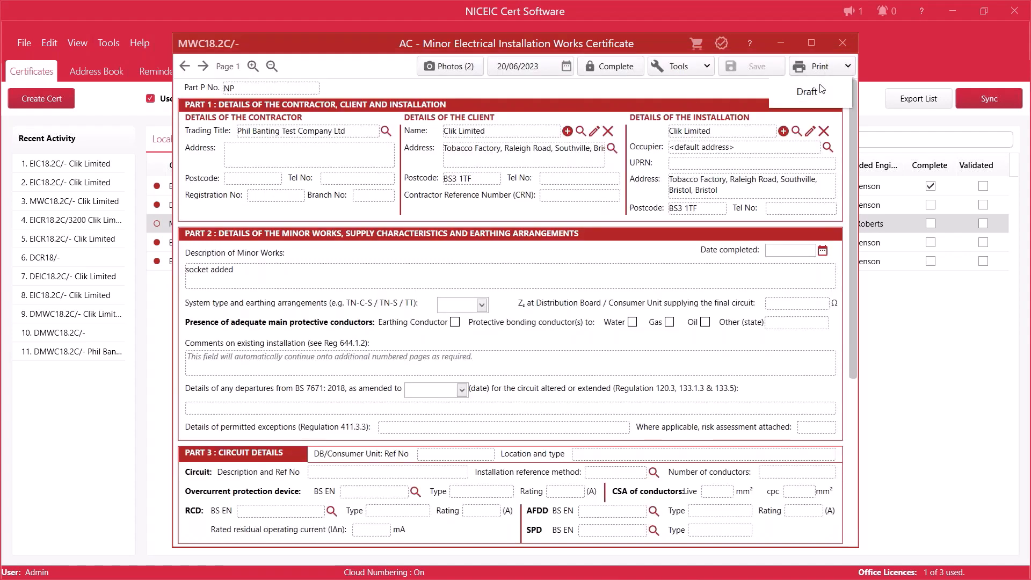
{"action": "left_click", "coordinate": [817, 89]}
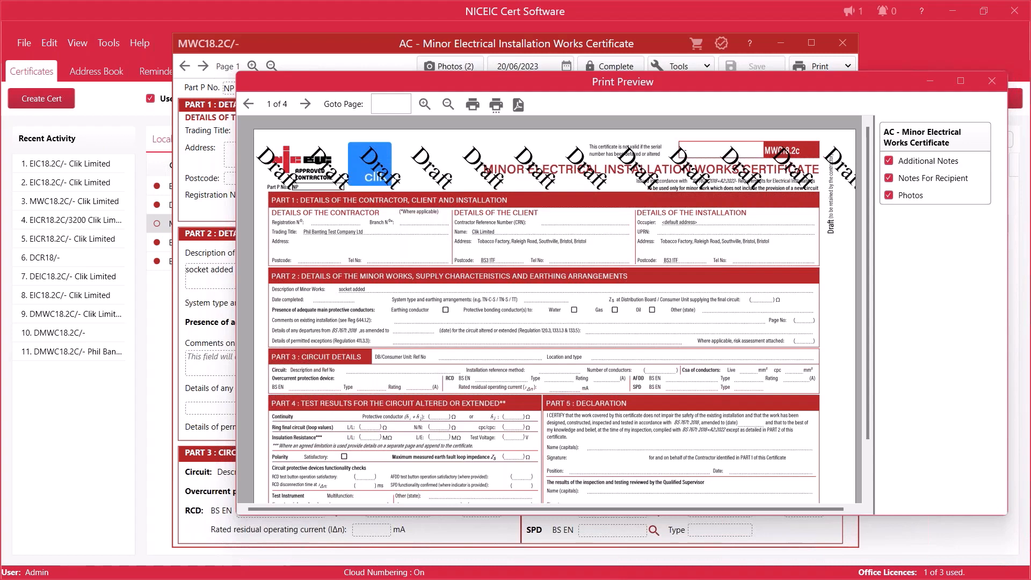
{"action": "left_click_drag", "start_coordinate": [821, 84], "coordinate": [692, 128]}
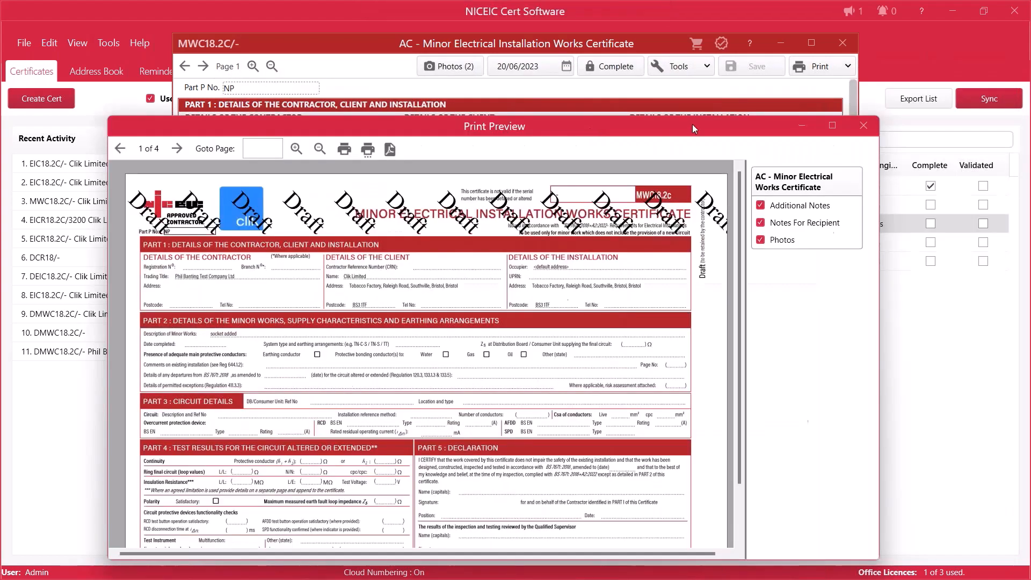
{"action": "left_click", "coordinate": [864, 126]}
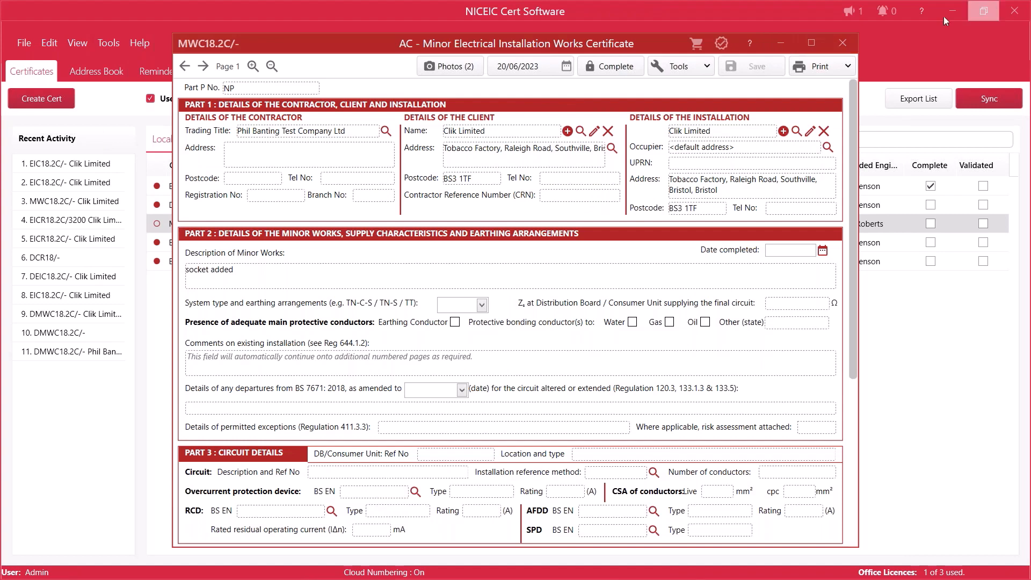
{"action": "left_click", "coordinate": [843, 43]}
Step: Review the certificate photo settings for download location and default print template, and close the settings
{"action": "left_click", "coordinate": [50, 42]}
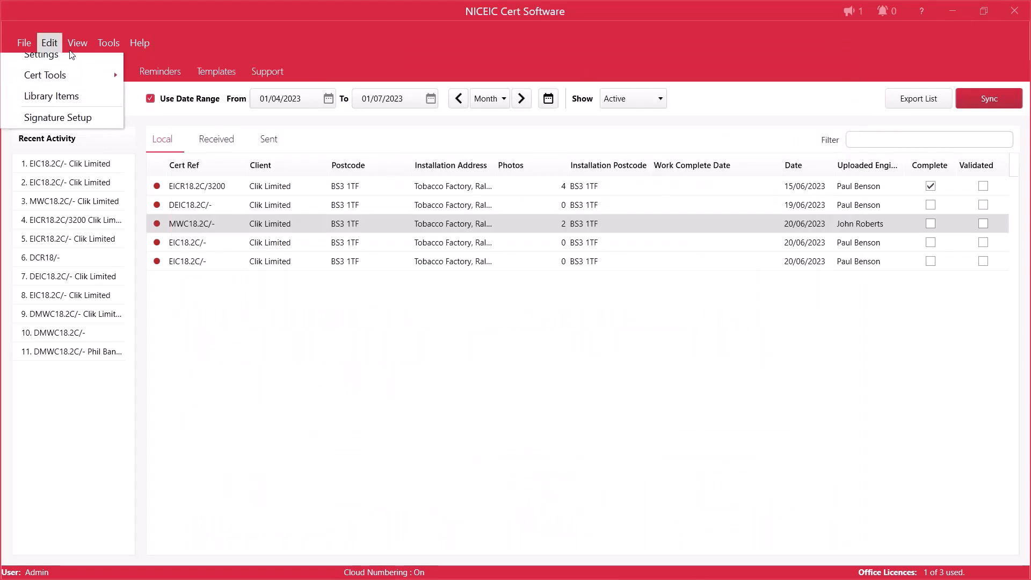
{"action": "left_click", "coordinate": [51, 63]}
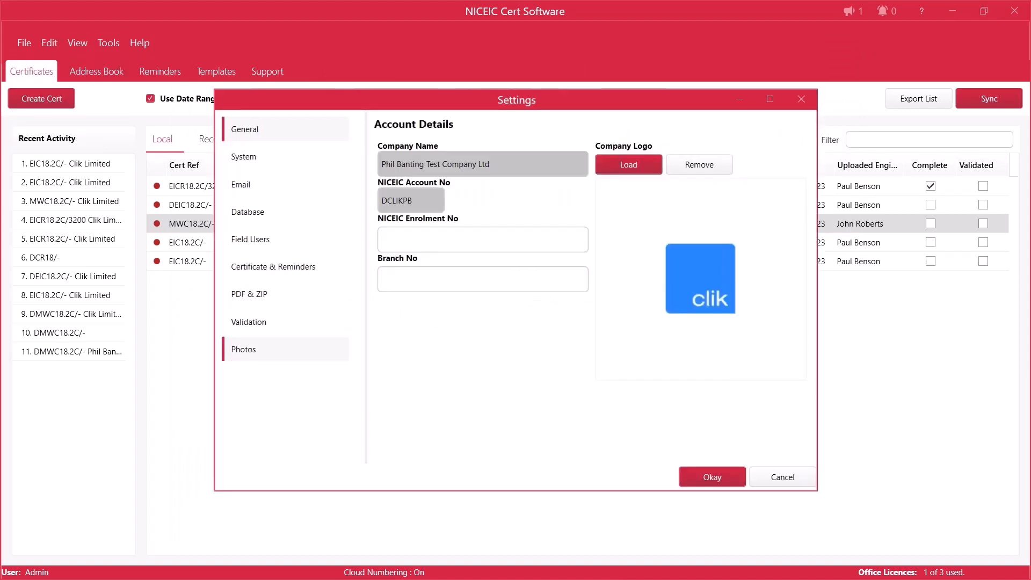
{"action": "left_click", "coordinate": [243, 350]}
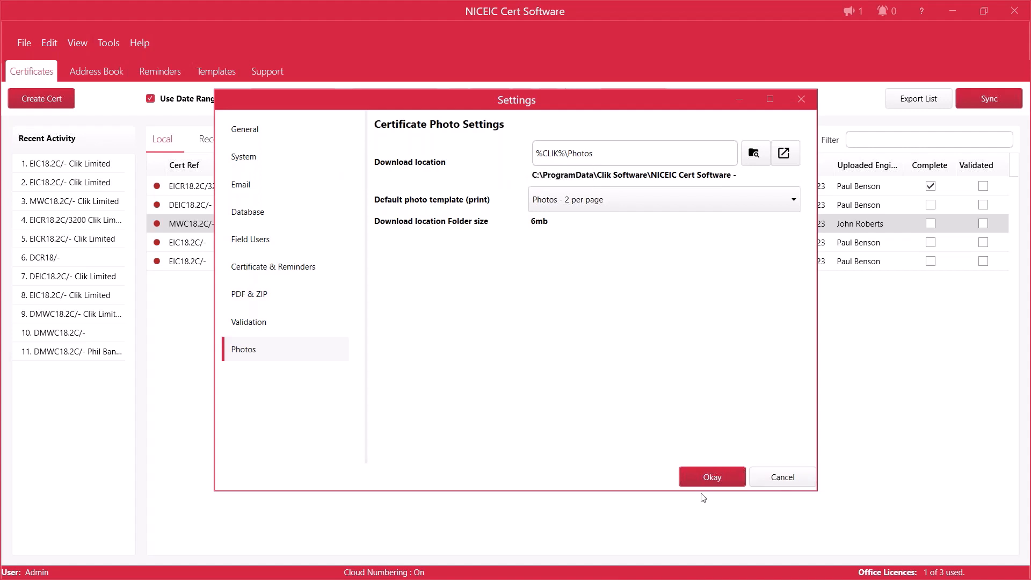
{"action": "left_click", "coordinate": [713, 477]}
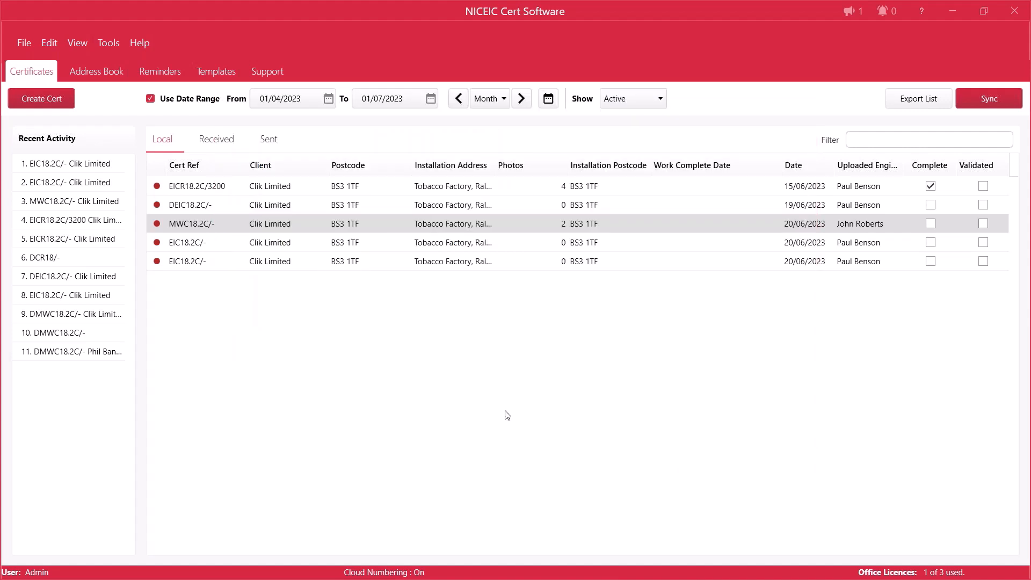